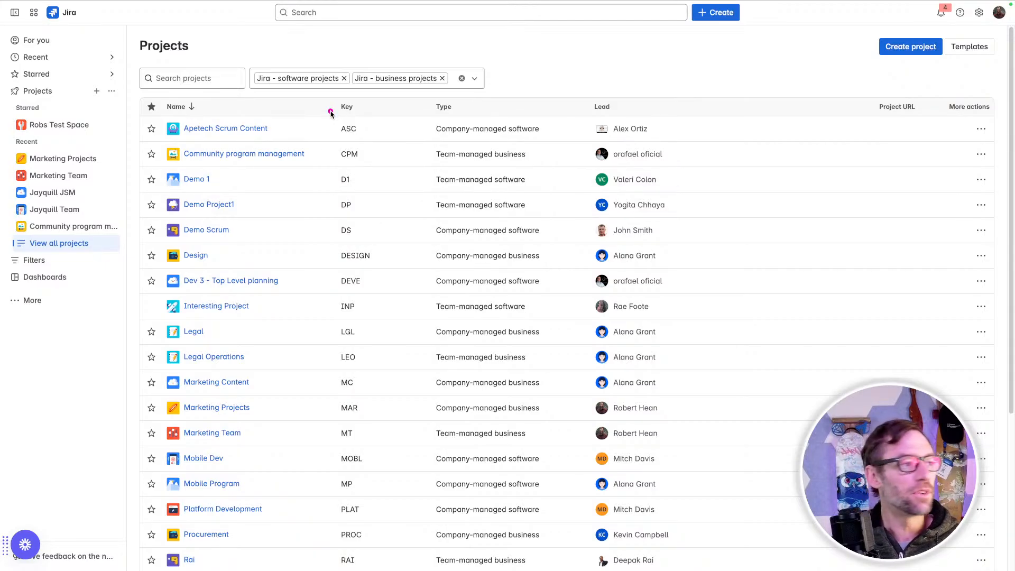
Step: Find the Robs Test Space project in the projects list and open its RTS board
mouse_move(78, 122)
mouse_down()
mouse_move(63, 242)
mouse_move(76, 256)
mouse_move(90, 195)
mouse_up()
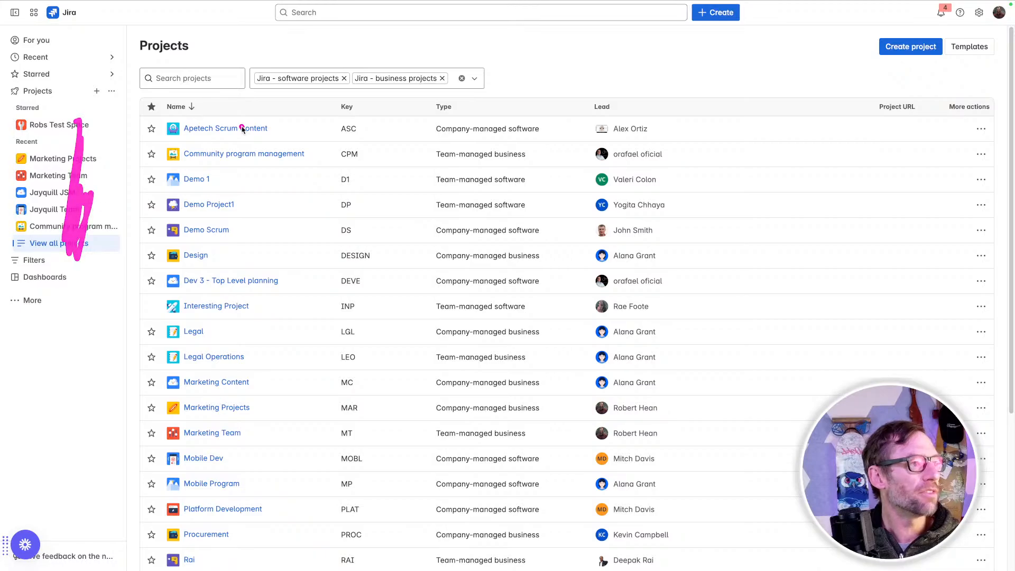
mouse_move(328, 48)
mouse_down()
mouse_move(610, 62)
mouse_move(691, 35)
mouse_move(695, 24)
mouse_up()
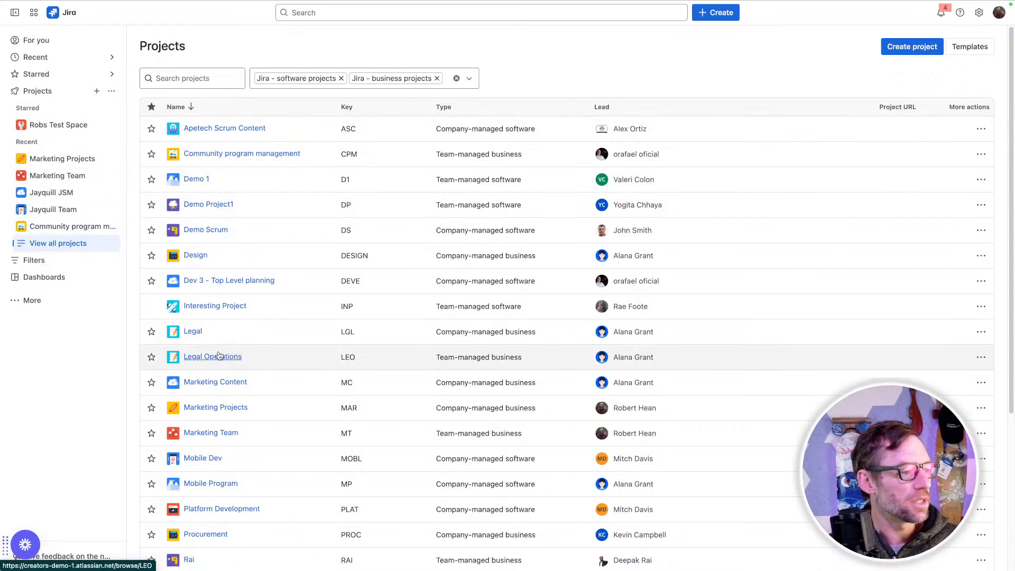
scroll(211, 365, down, 4)
click(211, 416)
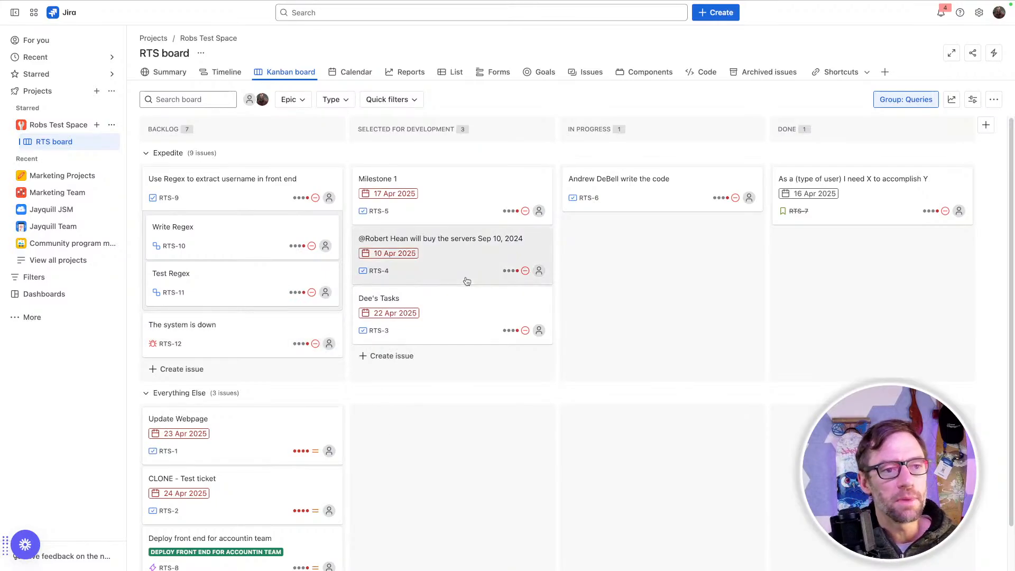
click(386, 187)
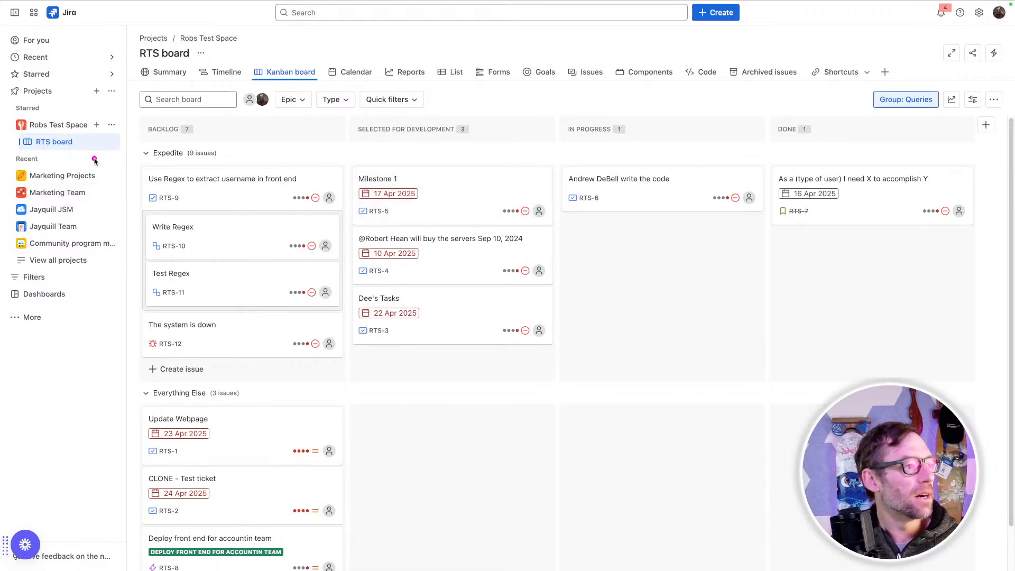
mouse_move(186, 143)
mouse_down()
mouse_move(201, 147)
mouse_move(185, 107)
mouse_move(177, 144)
mouse_move(199, 145)
mouse_up()
mouse_move(459, 143)
mouse_down()
mouse_move(470, 143)
mouse_move(484, 119)
mouse_move(444, 132)
mouse_move(468, 145)
mouse_up()
mouse_move(613, 154)
mouse_down()
mouse_move(627, 159)
mouse_move(647, 114)
mouse_move(610, 157)
mouse_up()
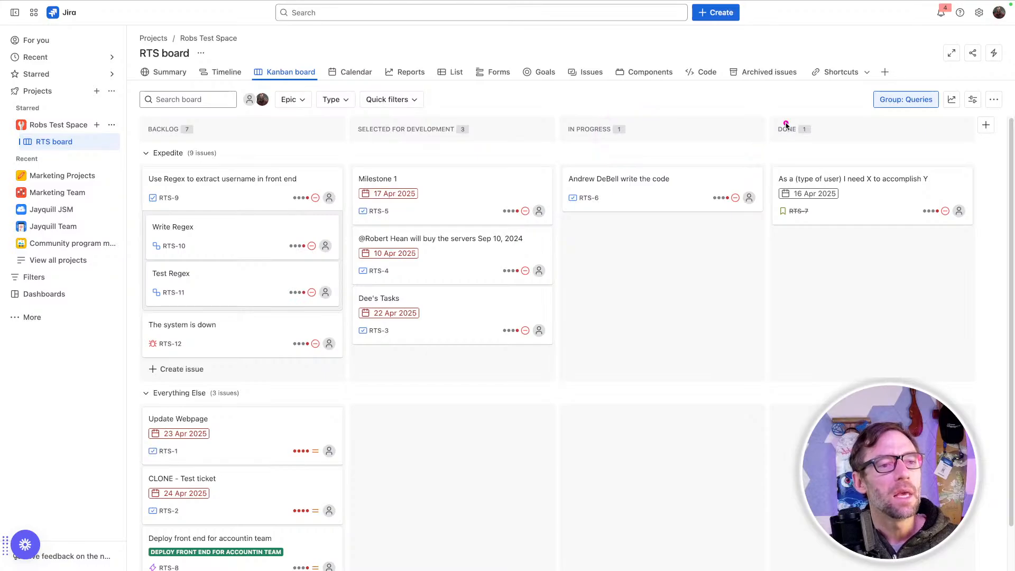
Step: Group the Kanban board's issues by assignee
click(908, 99)
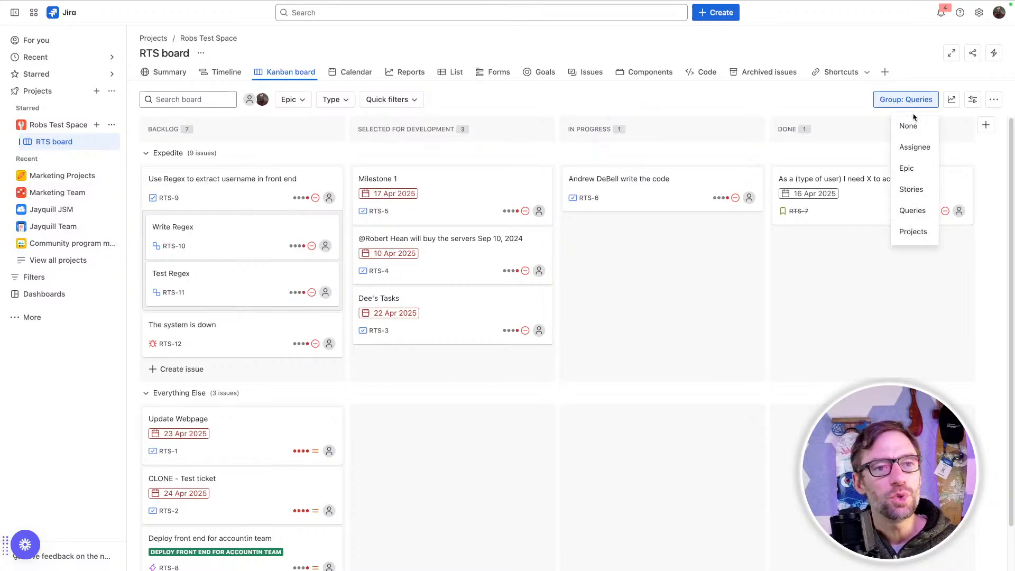
click(920, 152)
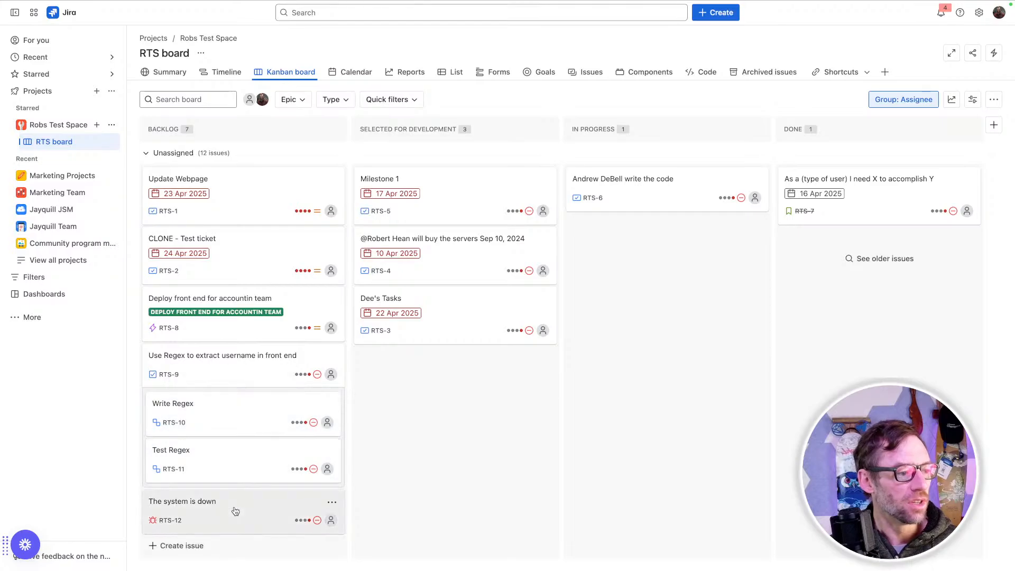
Step: Assign the unassigned backlog issues RTS-1, RTS-2 and RTS-8 to yourself directly from their cards
click(331, 210)
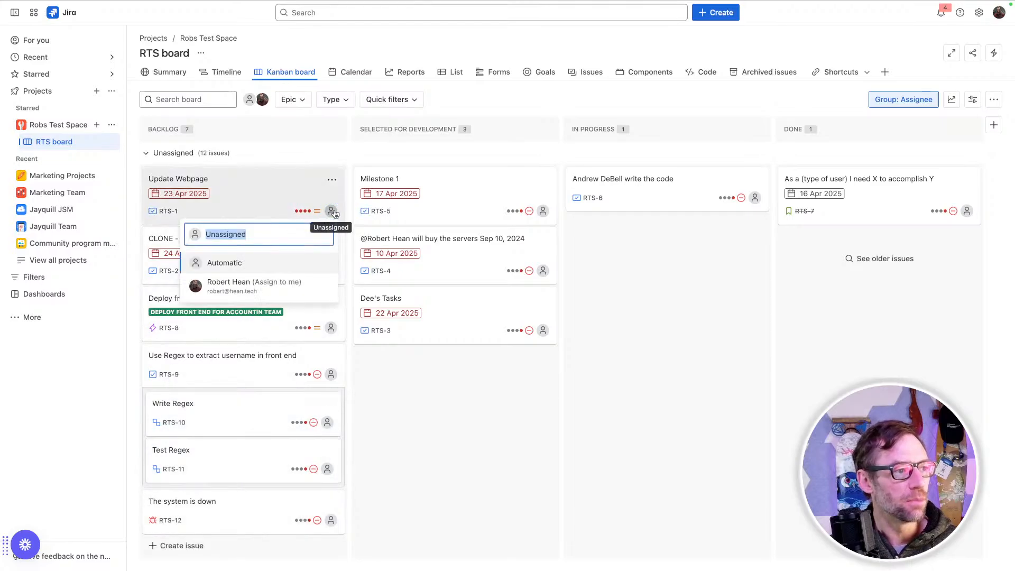
click(251, 283)
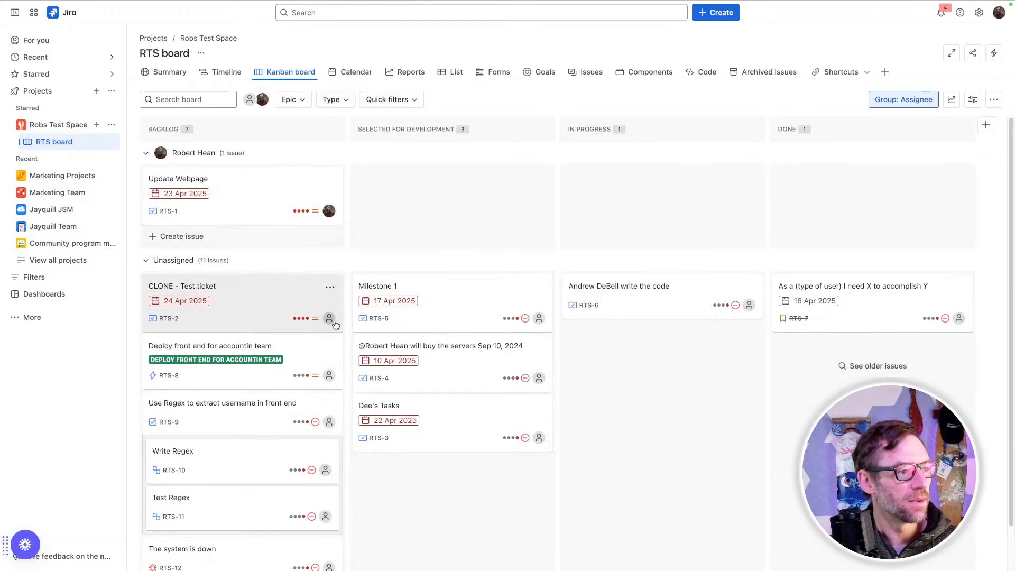
click(329, 317)
click(296, 391)
click(328, 375)
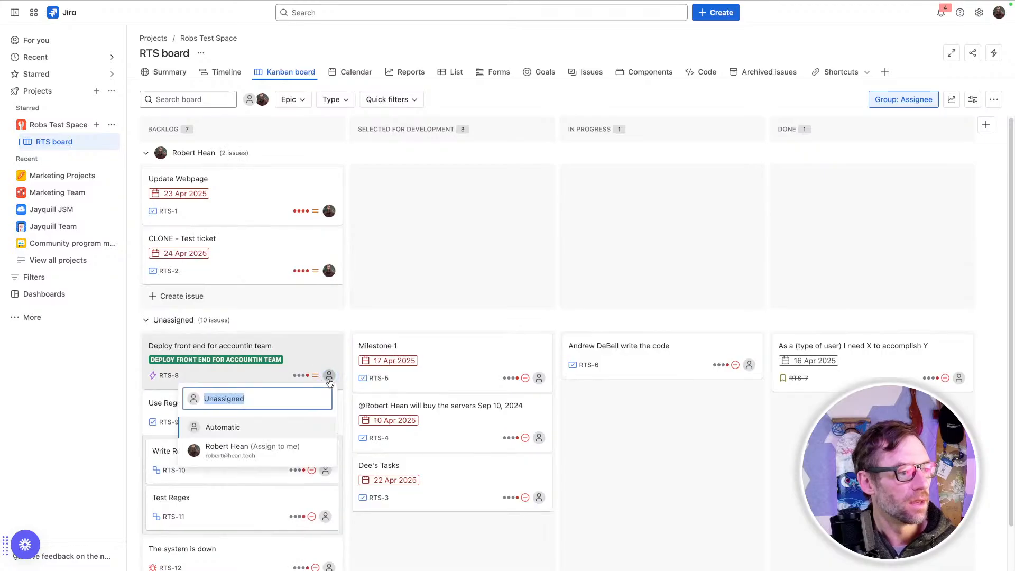
click(282, 461)
Step: Assign RTS-9 in the Backlog and RTS-5 in Selected for Development to the administrator account
click(329, 421)
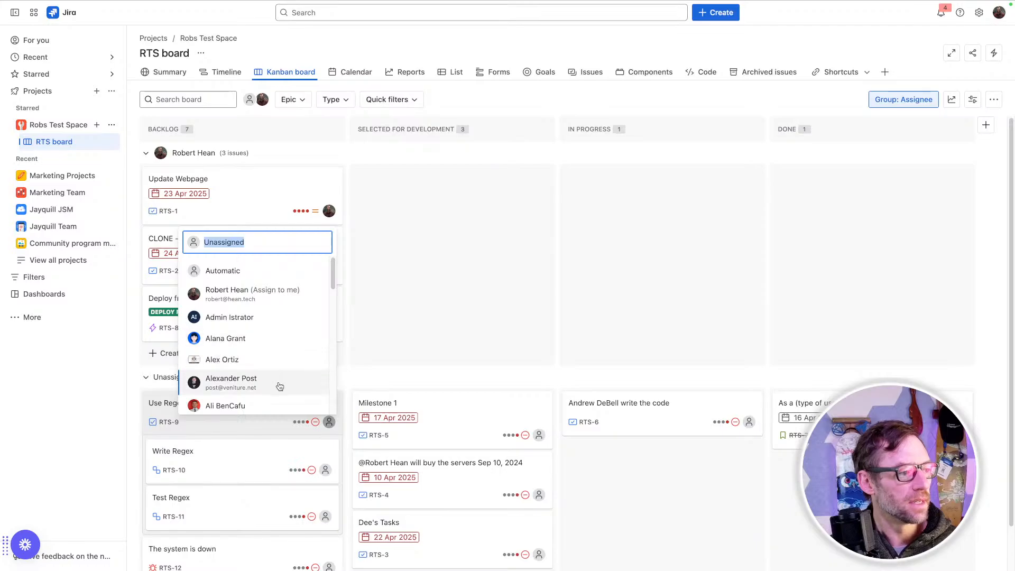
click(279, 318)
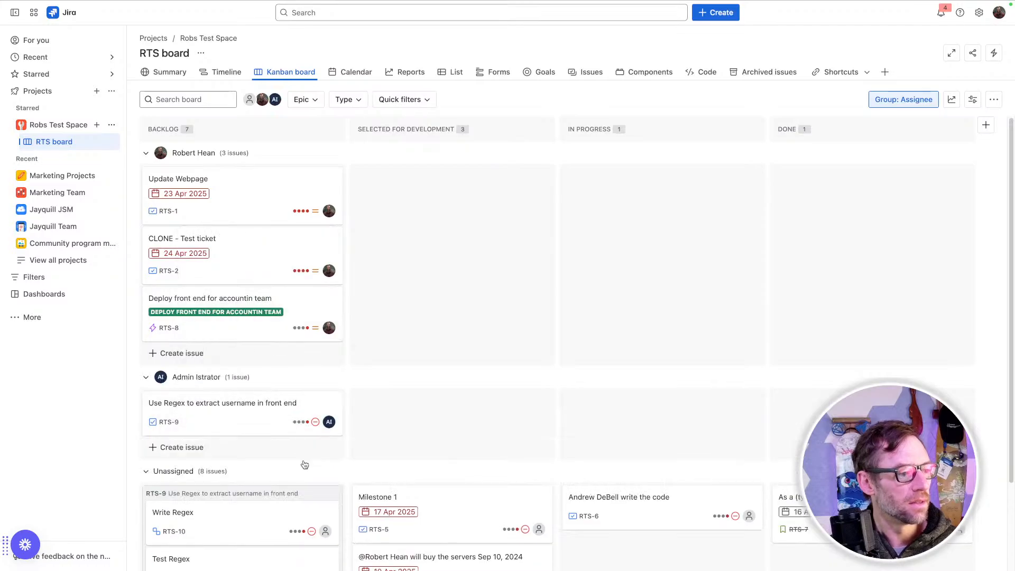
click(538, 529)
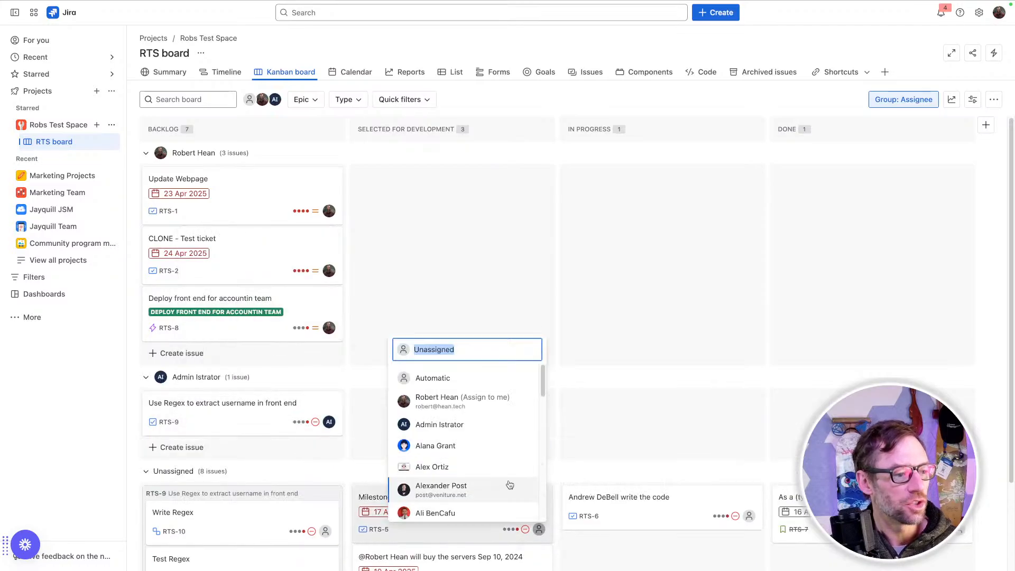
click(507, 423)
Step: Assign RTS-4 in Selected for Development and RTS-6 in In Progress to yourself
scroll(503, 424, down, 2)
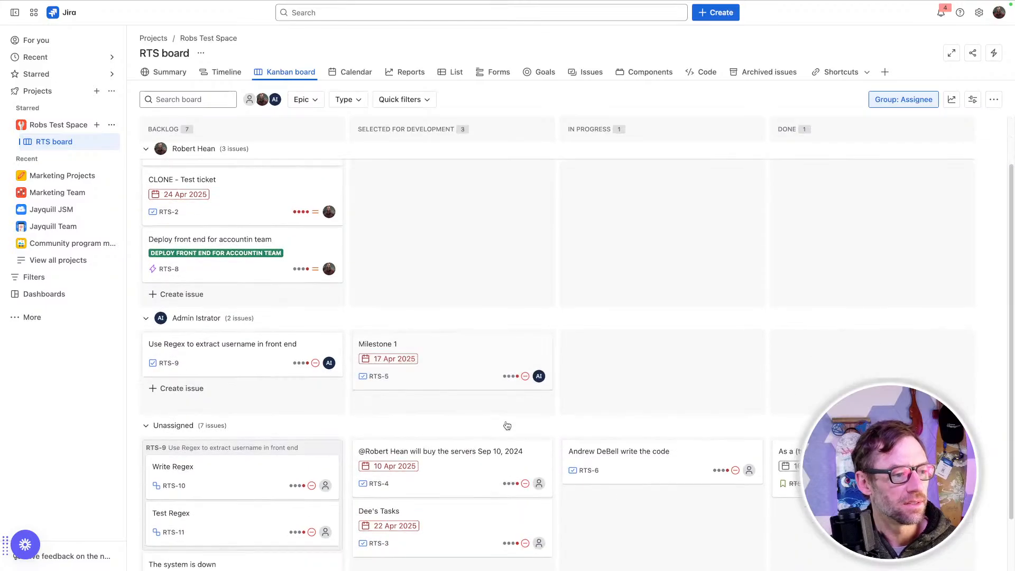
click(537, 483)
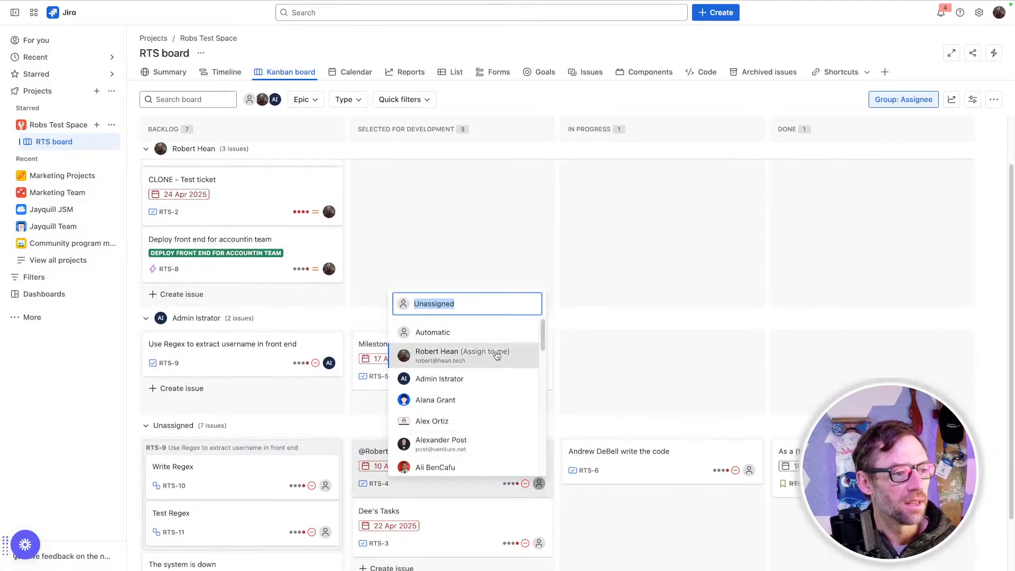
click(497, 352)
click(748, 470)
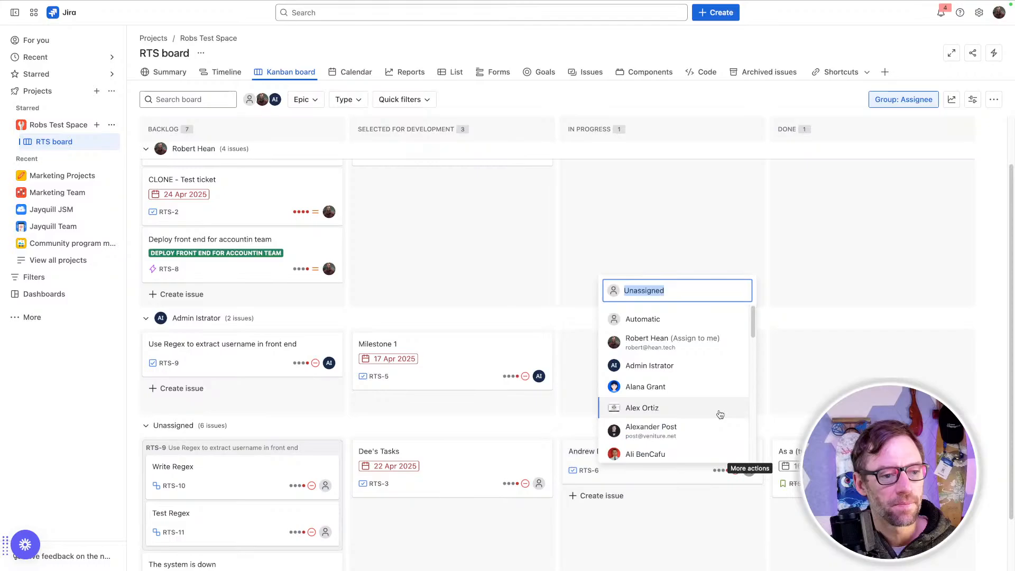
click(700, 347)
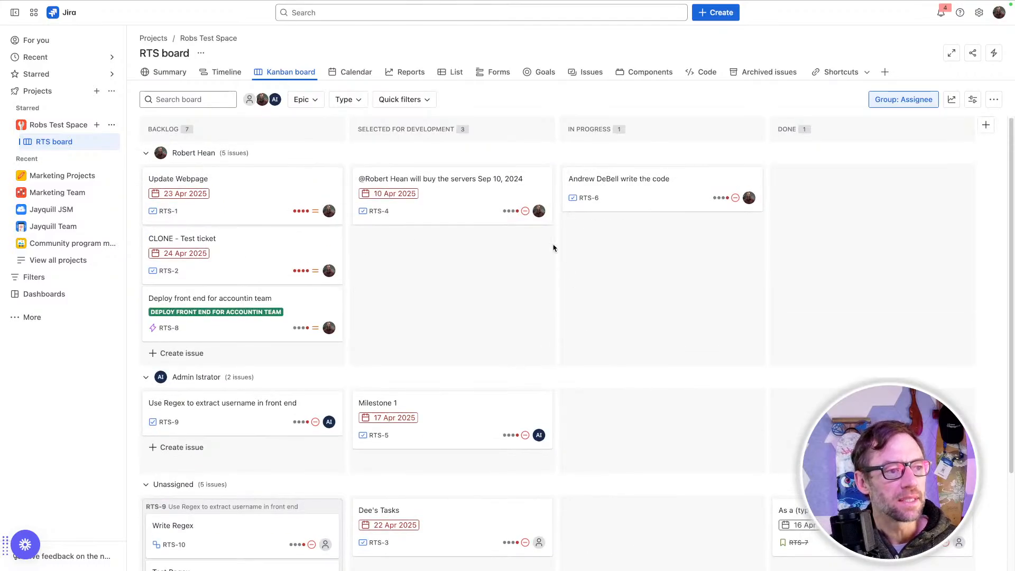
click(537, 211)
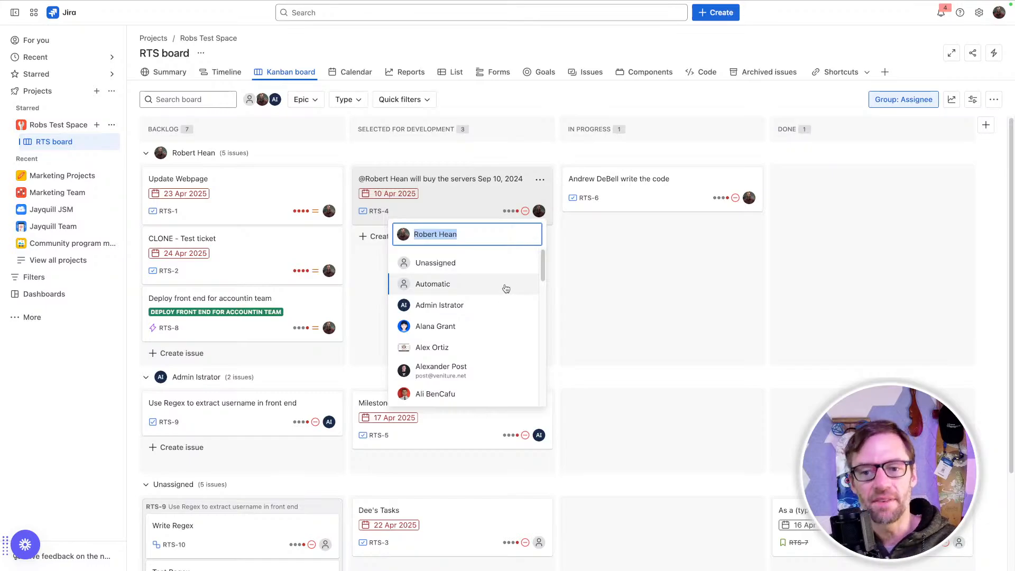
click(532, 103)
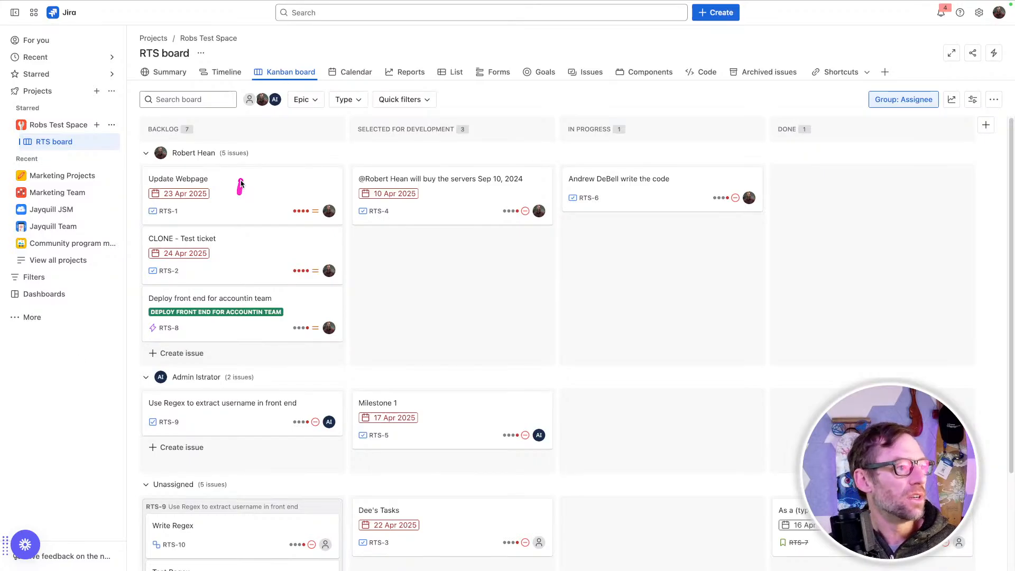
mouse_move(242, 165)
mouse_down()
mouse_move(248, 152)
mouse_move(346, 249)
mouse_move(329, 328)
mouse_up()
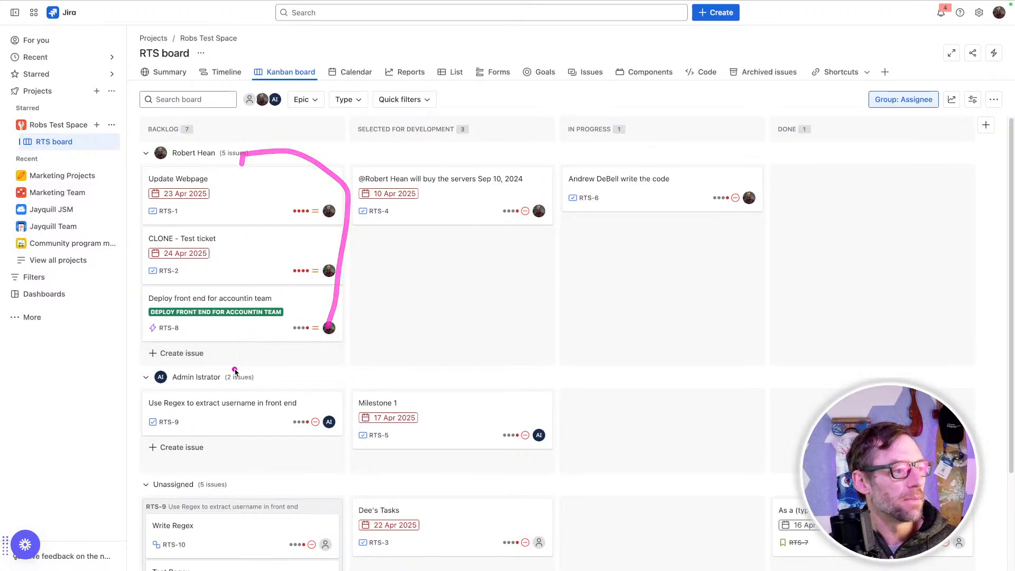
mouse_move(233, 382)
mouse_down()
mouse_move(281, 379)
mouse_move(325, 459)
mouse_move(279, 451)
mouse_up()
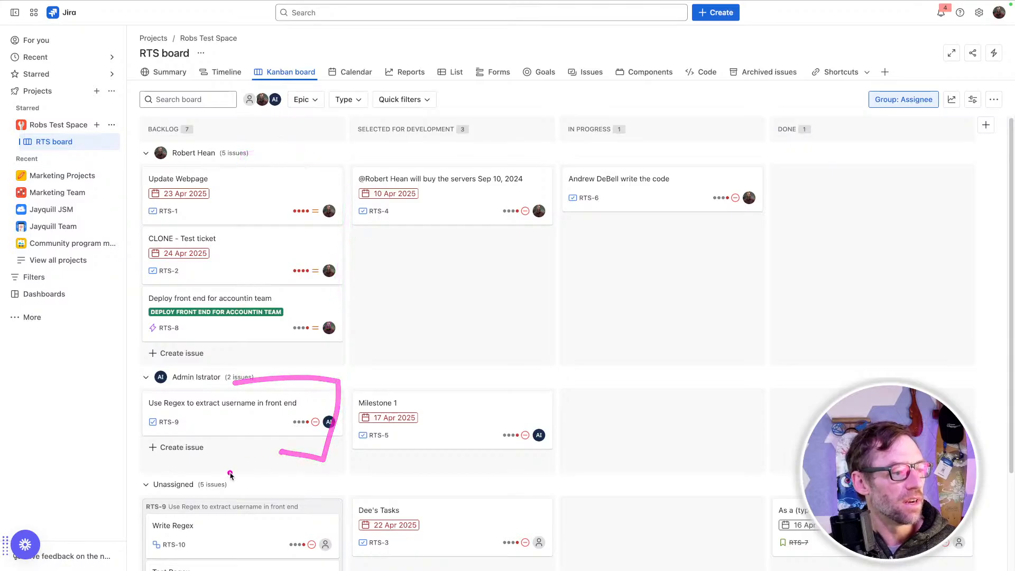
drag(229, 474, 304, 477)
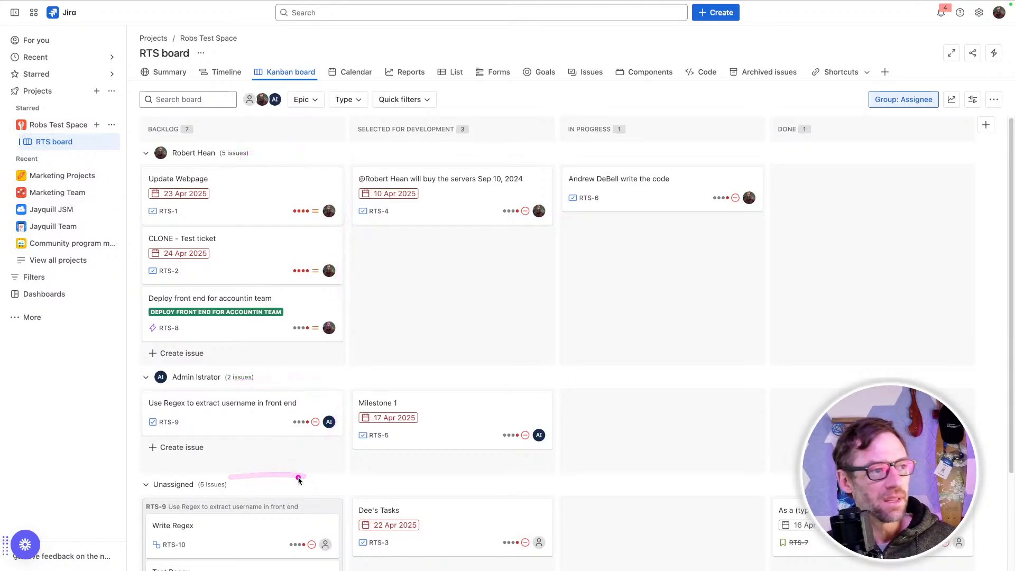
Step: Remove the board's assignee grouping and group the issues by Queries instead
click(911, 97)
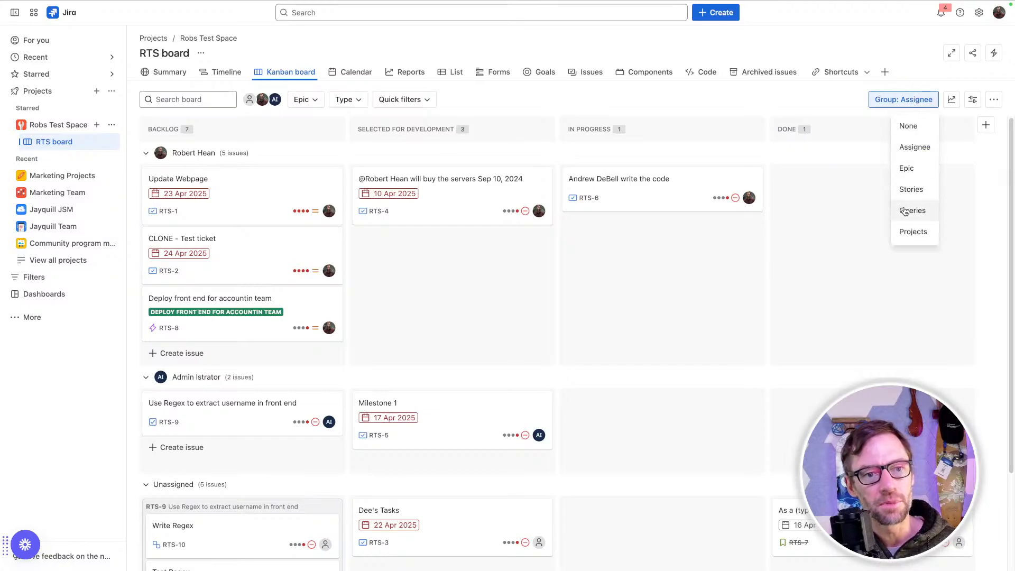
click(911, 148)
click(905, 100)
click(908, 126)
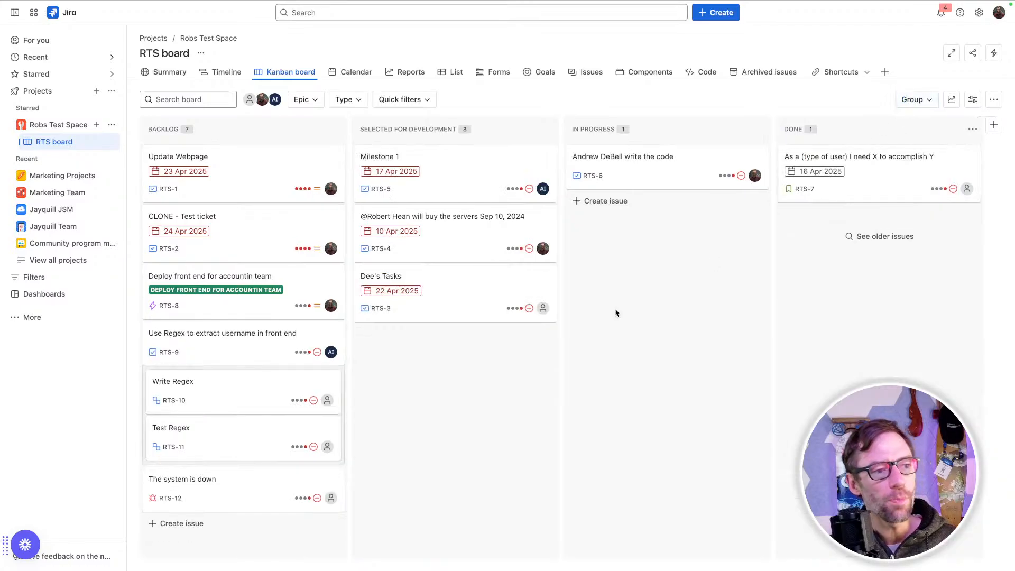
click(912, 99)
click(894, 216)
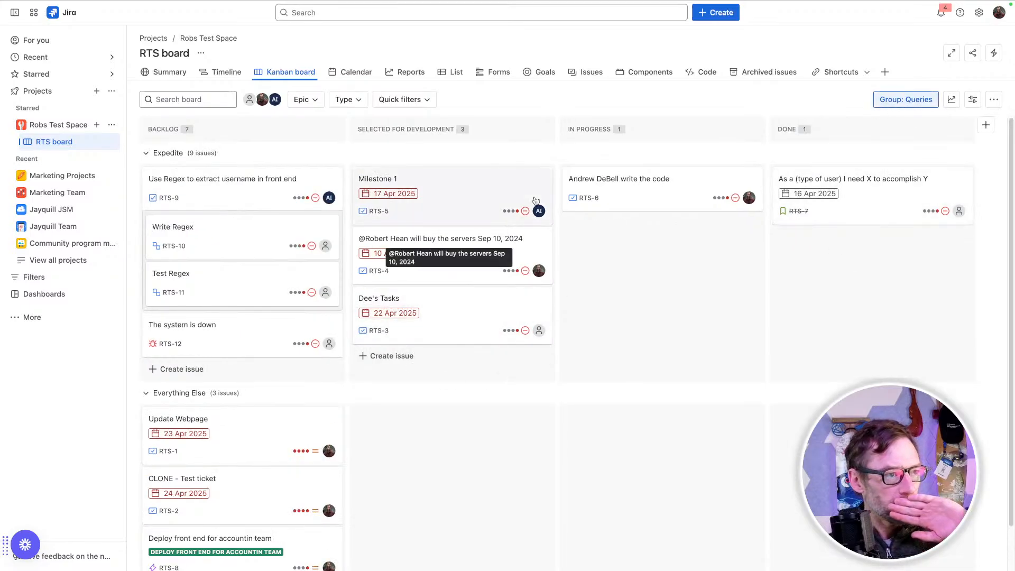
Step: Filter the board with the Assigned to me quick filter
click(410, 101)
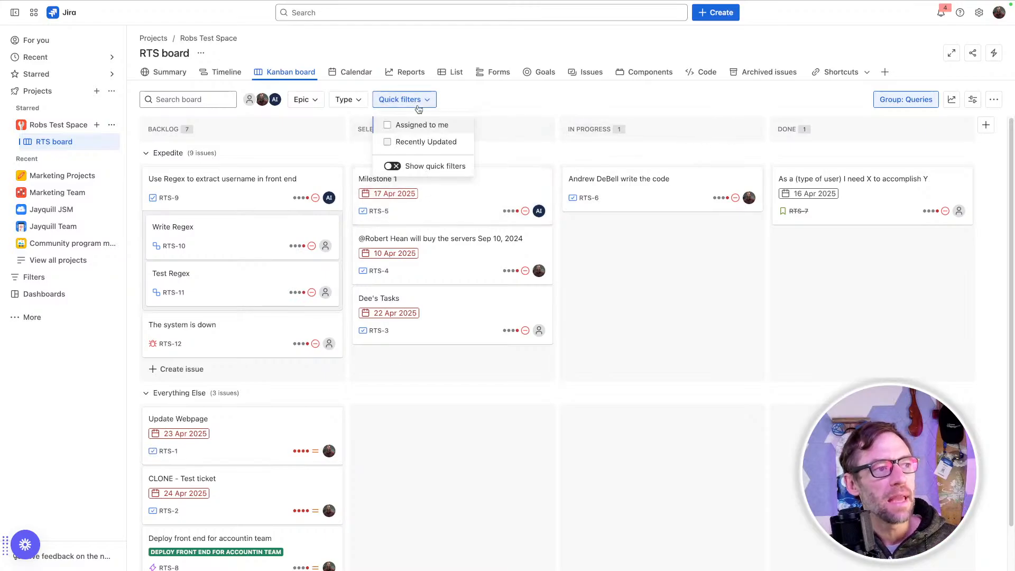
click(387, 125)
click(555, 87)
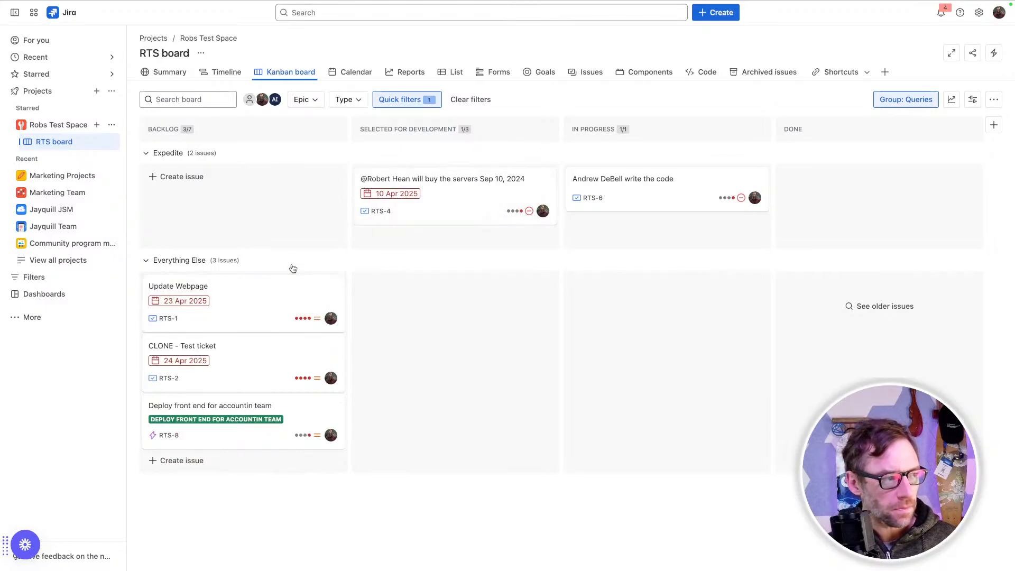
click(359, 186)
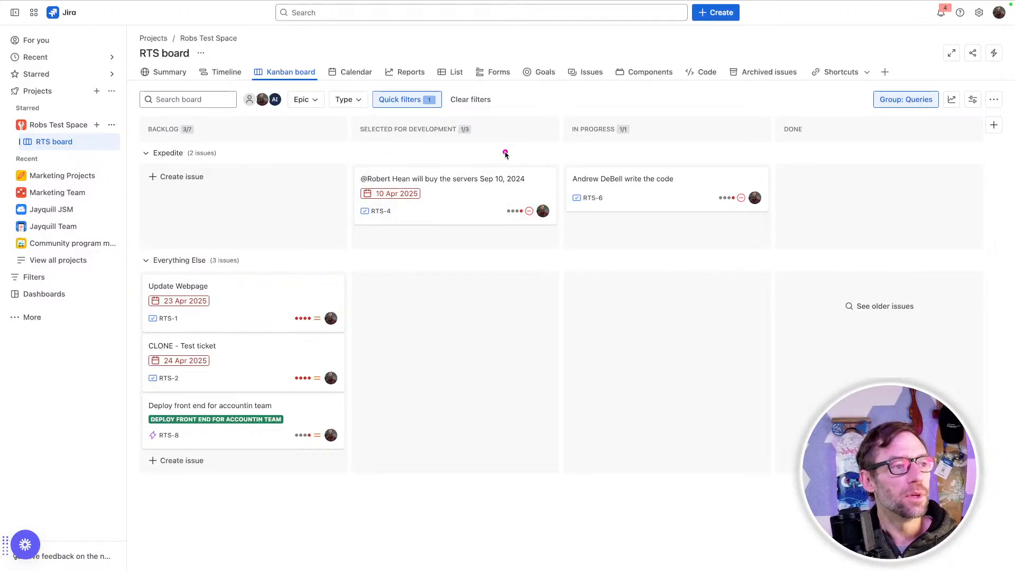
mouse_move(458, 152)
mouse_down()
mouse_move(499, 129)
mouse_move(461, 112)
mouse_move(452, 161)
mouse_move(487, 147)
mouse_up()
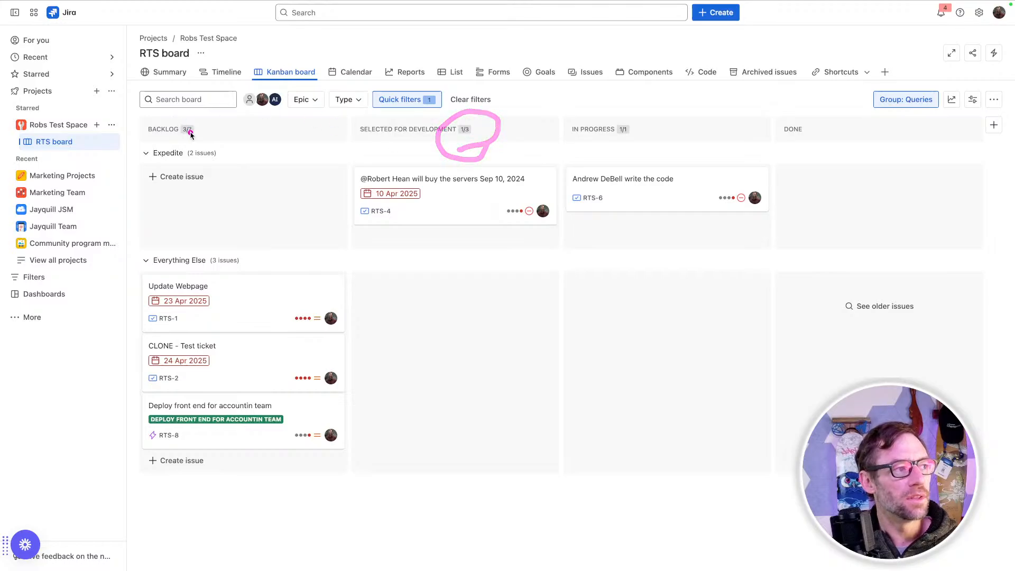
drag(191, 129, 185, 130)
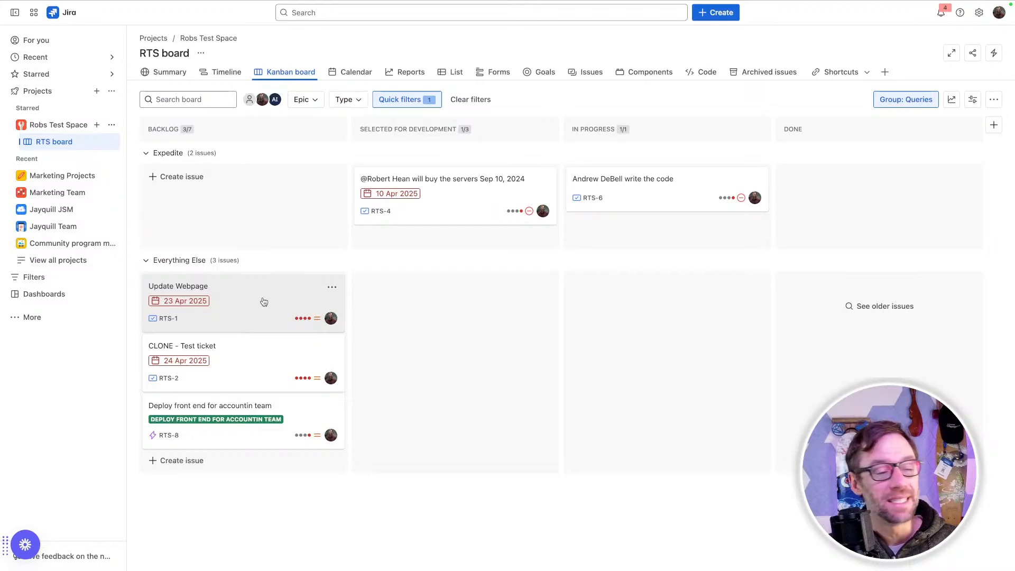
Step: Move the Update Webpage issue from Backlog to Selected for Development and review its details and comment area
drag(264, 301, 442, 317)
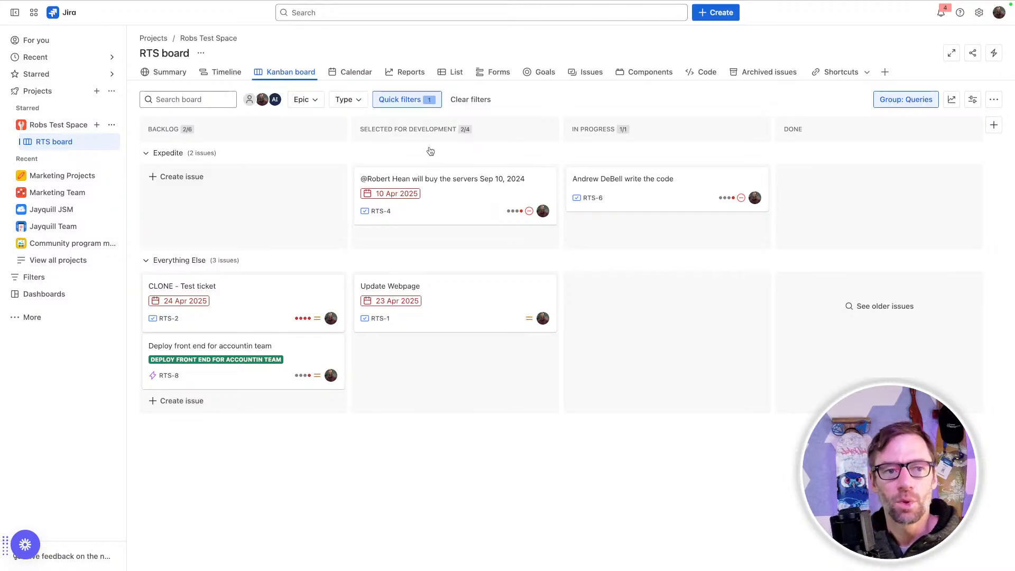
click(485, 295)
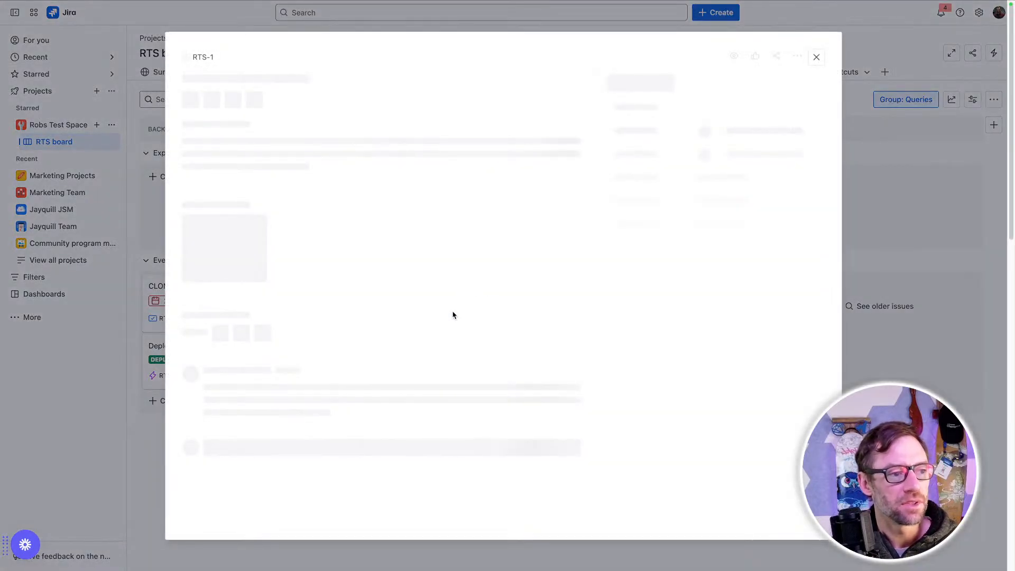
scroll(351, 350, down, 1)
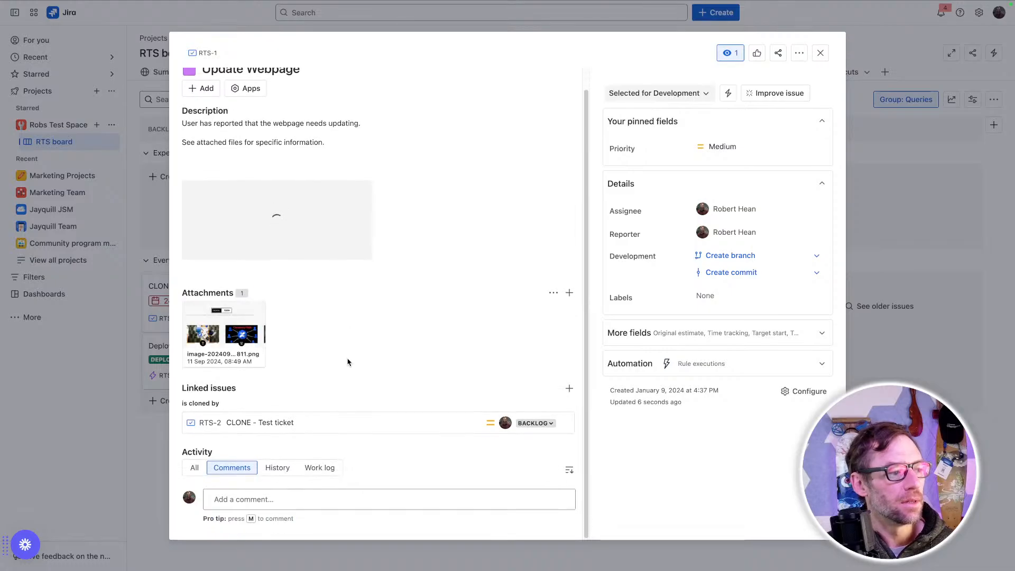
click(275, 497)
scroll(321, 317, up, 2)
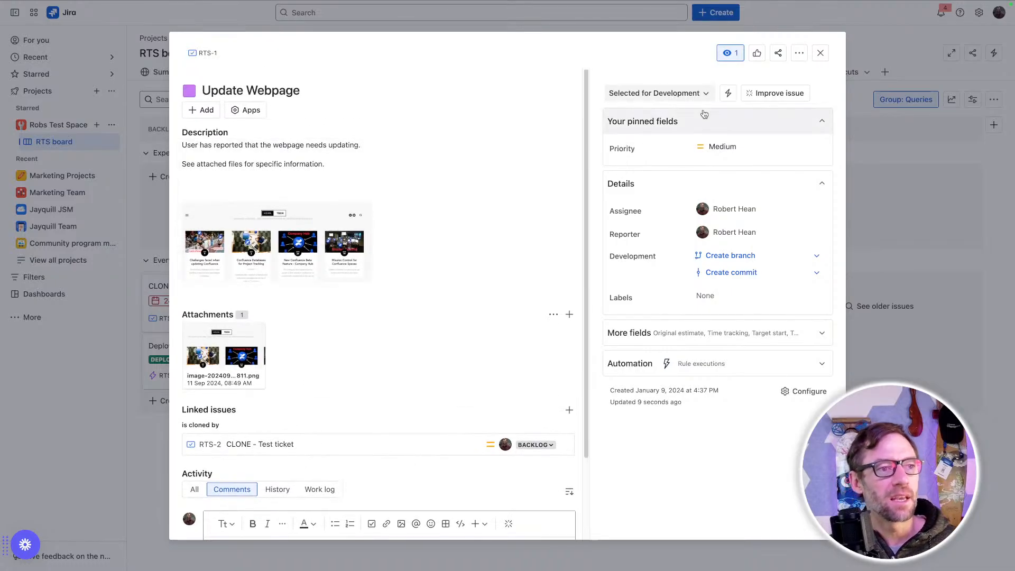
click(824, 55)
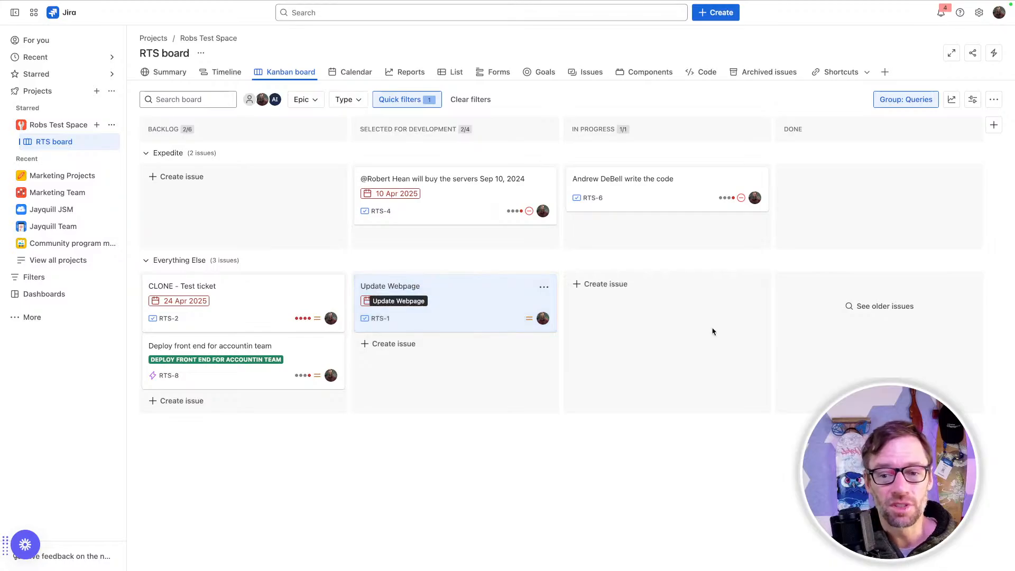
Step: Move the RTS-4 issue from Selected for Development to In Progress within the Expedite group
drag(483, 205, 616, 235)
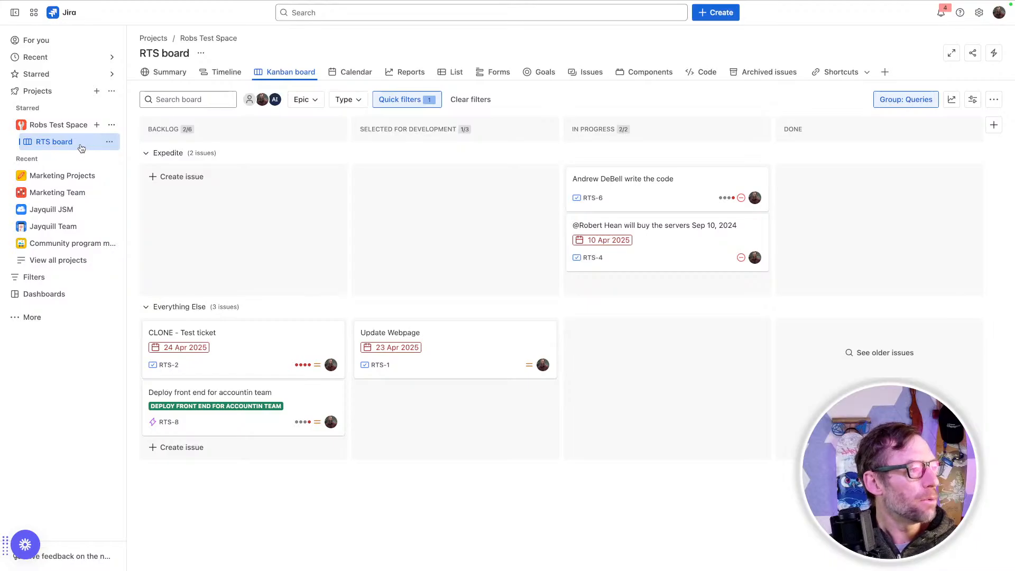
click(43, 125)
click(42, 125)
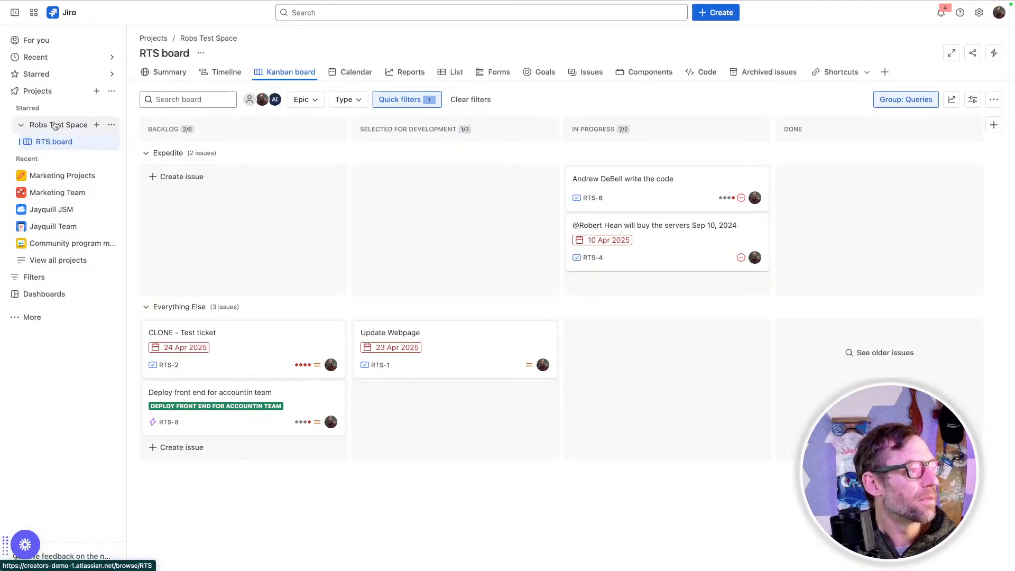
Step: Show the project's issues in the list view with the sidebar collapsed, comparing it with the Kanban board
click(455, 73)
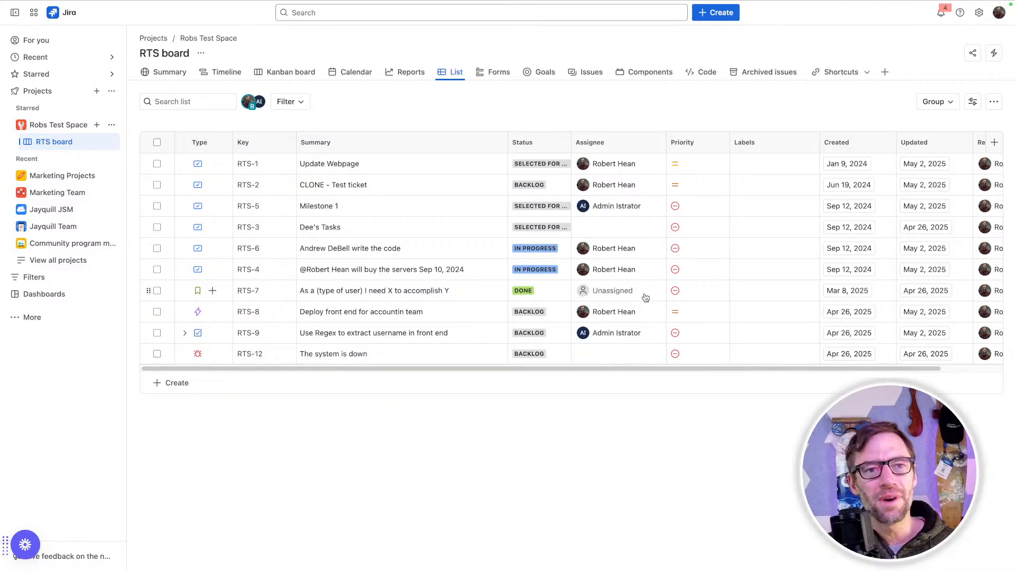
click(14, 12)
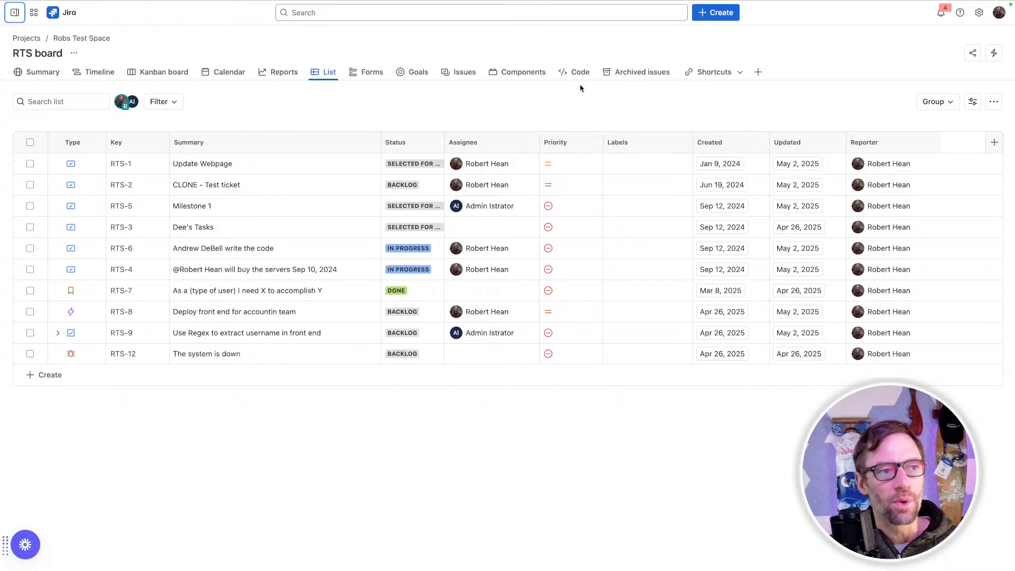
click(165, 75)
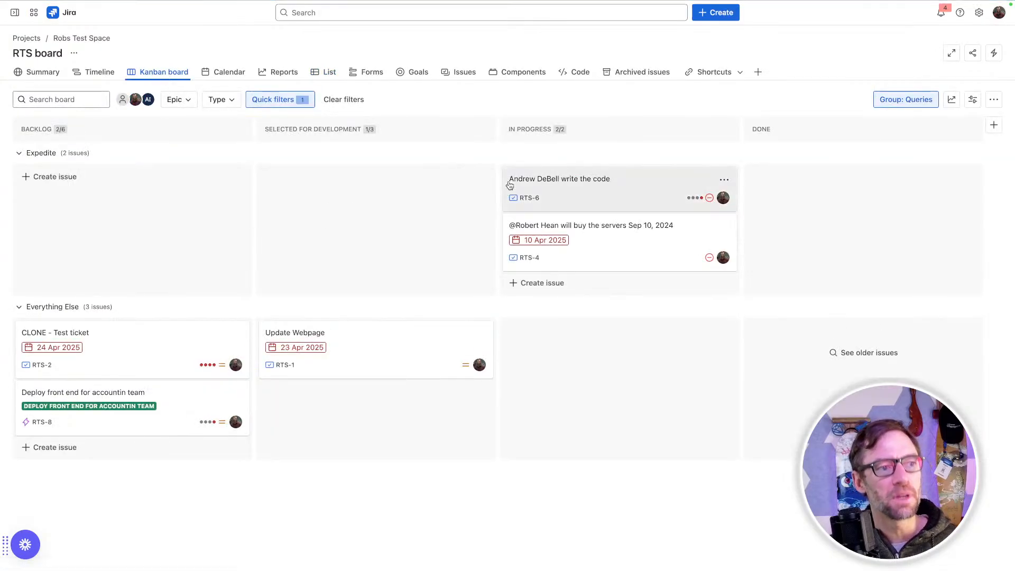
click(329, 73)
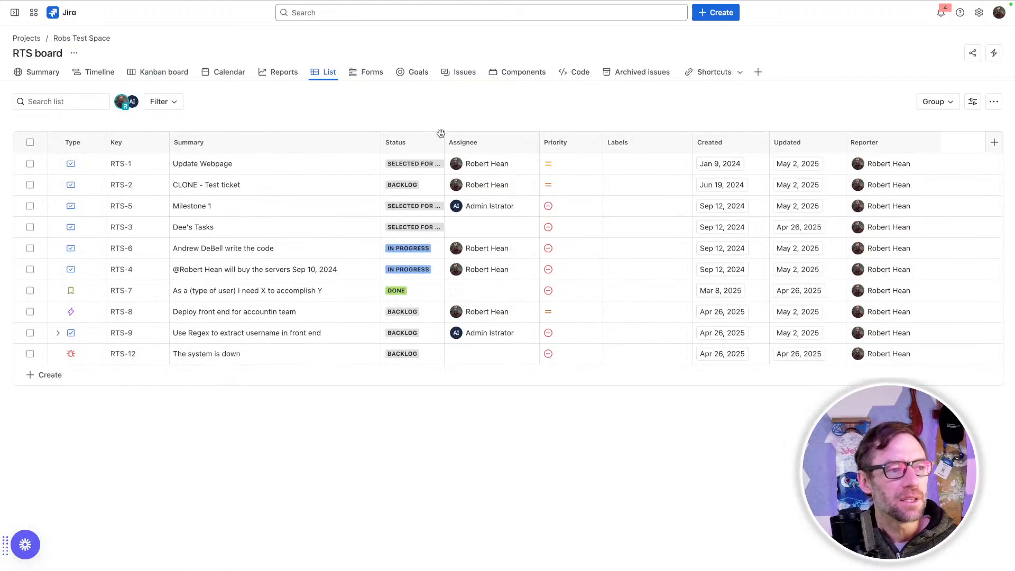
Step: Review the list's available filter options, from assignee and dates through issue type, priority, status and story points
click(176, 104)
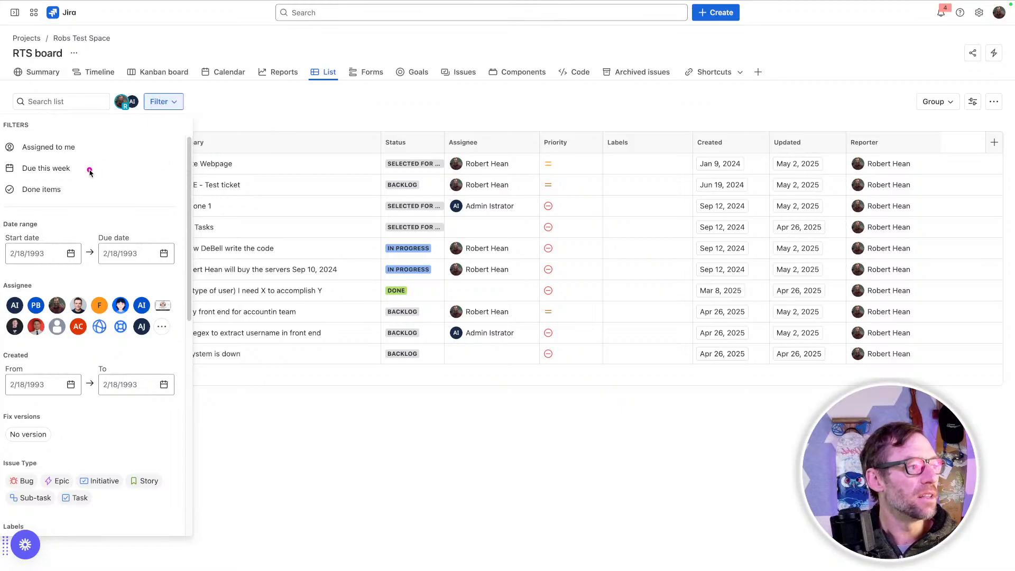
drag(85, 171, 138, 167)
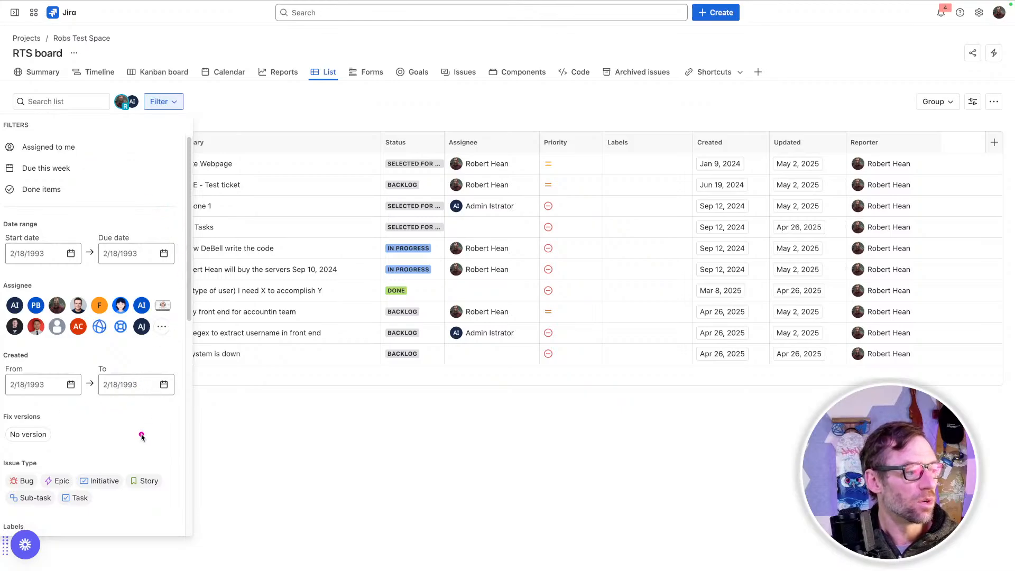
mouse_move(126, 506)
mouse_down()
mouse_move(153, 497)
mouse_move(127, 492)
mouse_move(136, 494)
mouse_up()
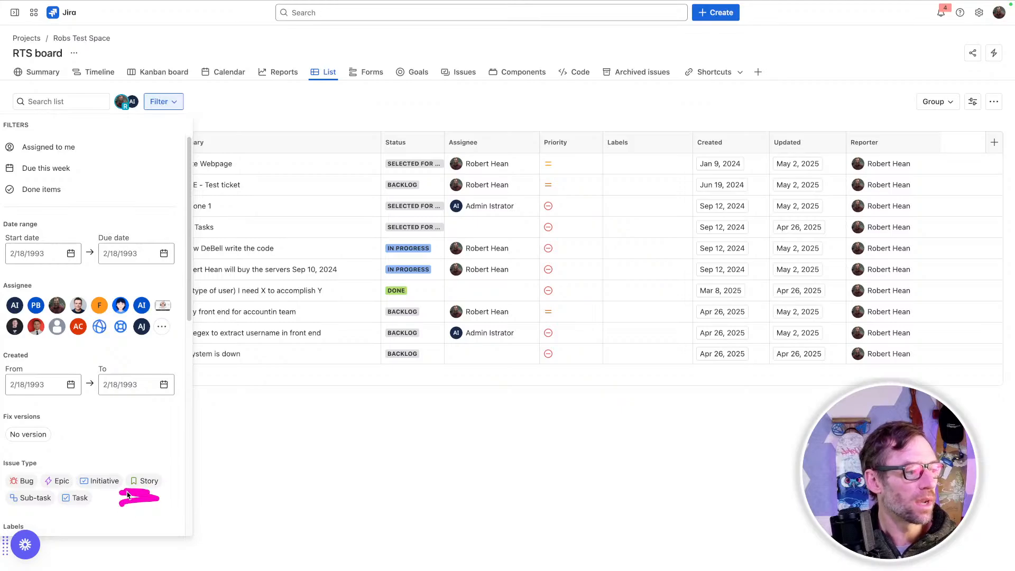
mouse_move(56, 446)
mouse_down()
mouse_move(66, 445)
mouse_move(10, 461)
mouse_up()
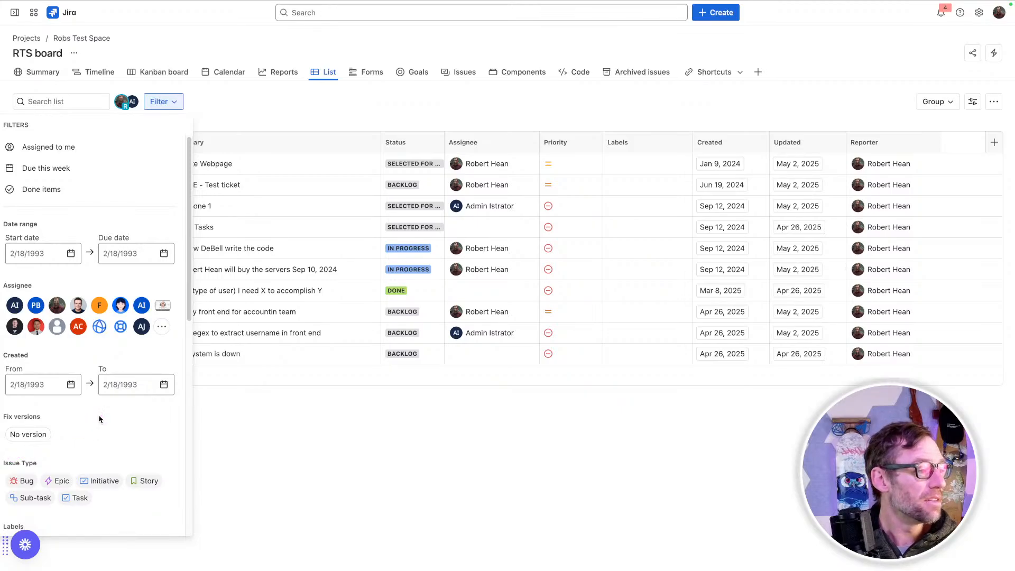
scroll(99, 419, down, 6)
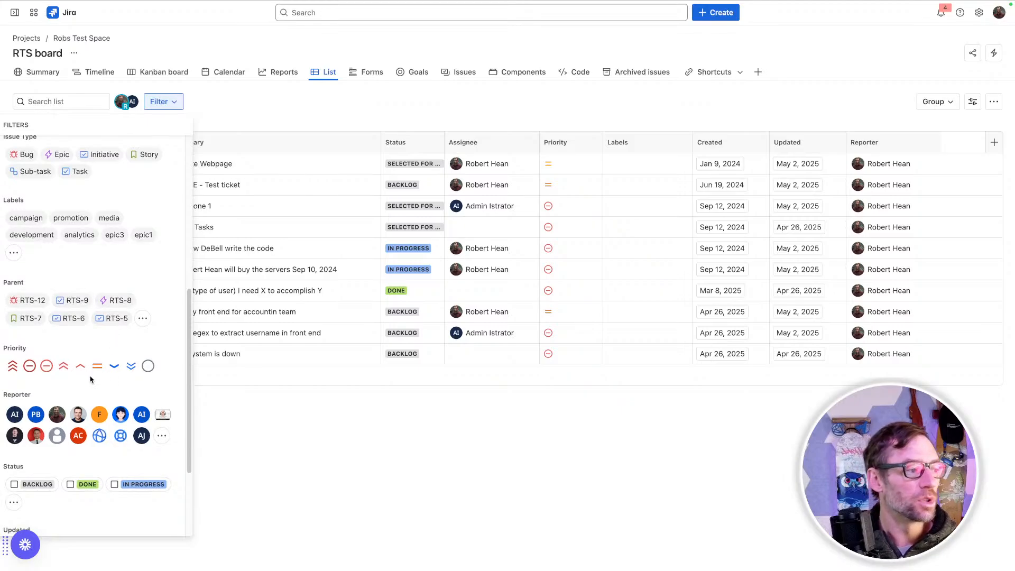
scroll(91, 378, down, 3)
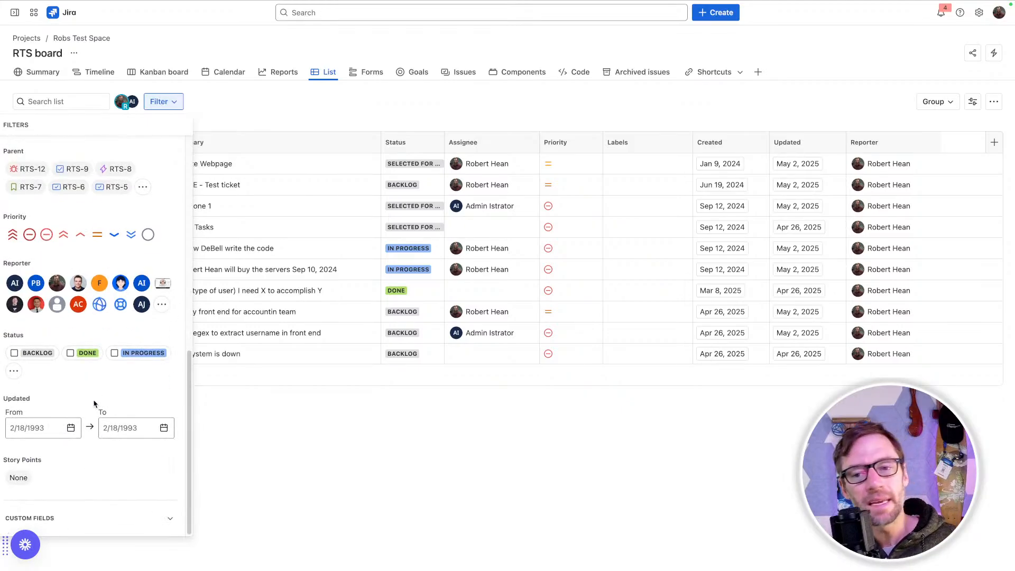
click(352, 406)
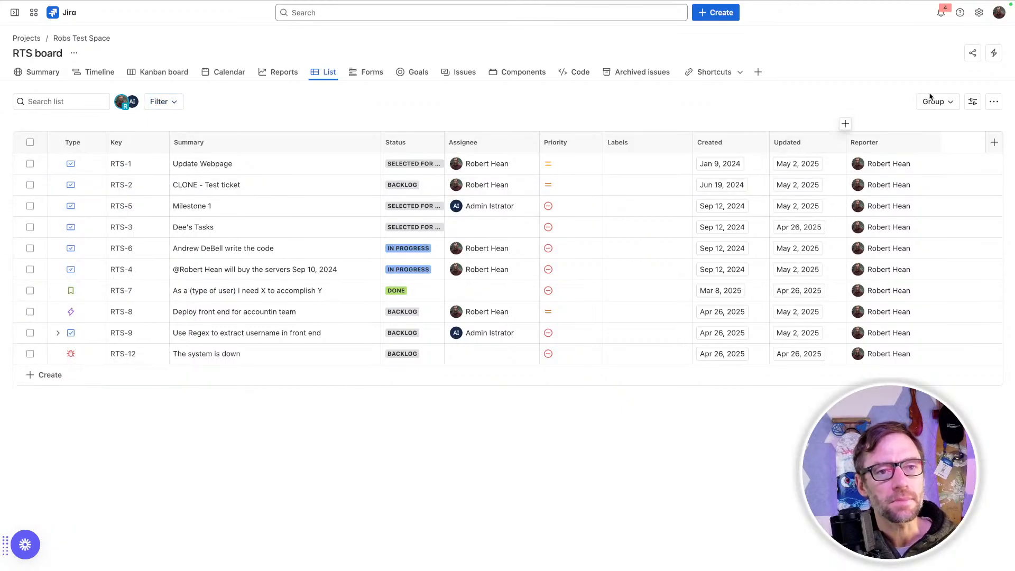
Step: Add a format rule to the list that highlights the row when the assignee is yourself, and save it
click(972, 102)
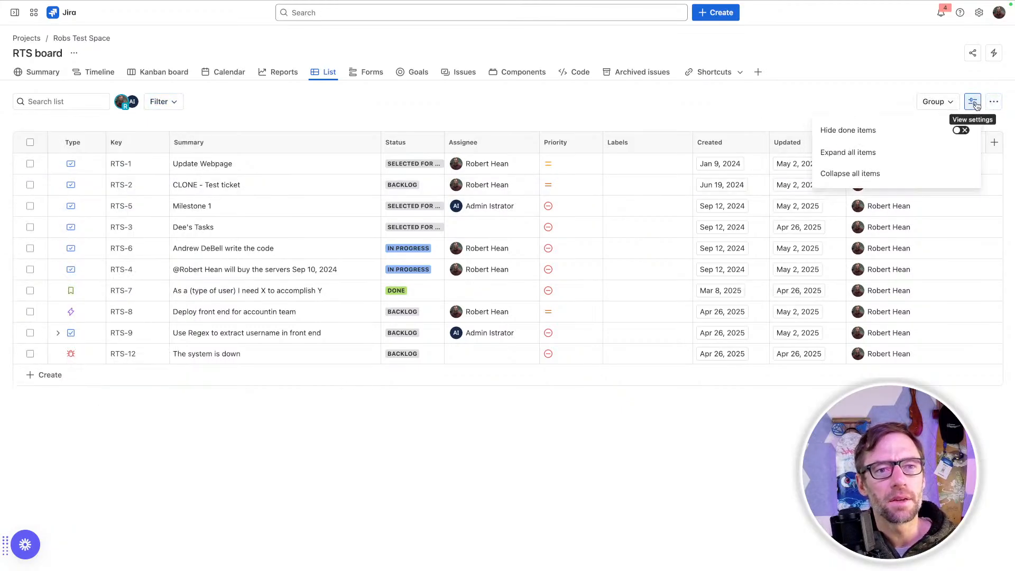
click(994, 101)
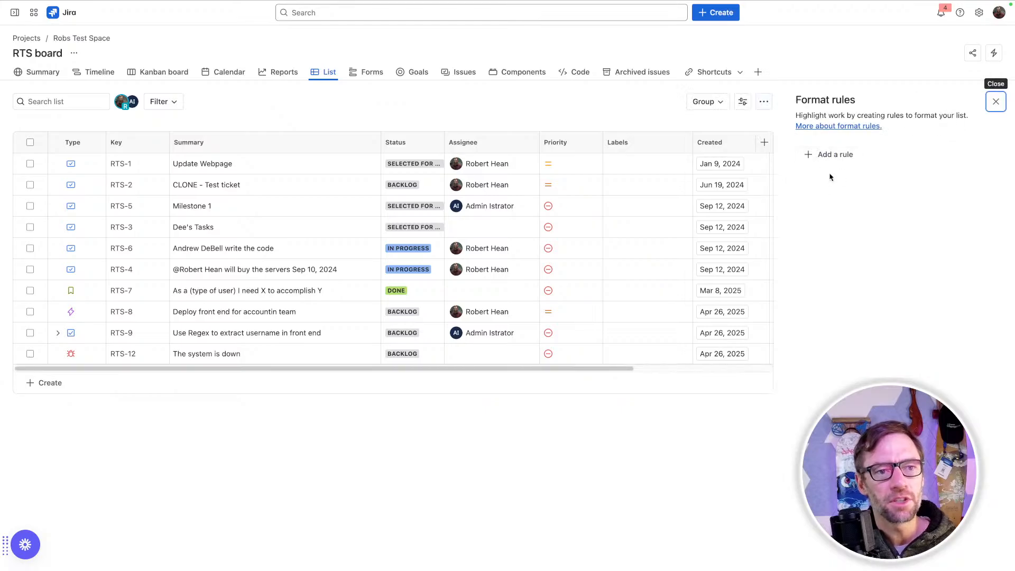
click(833, 154)
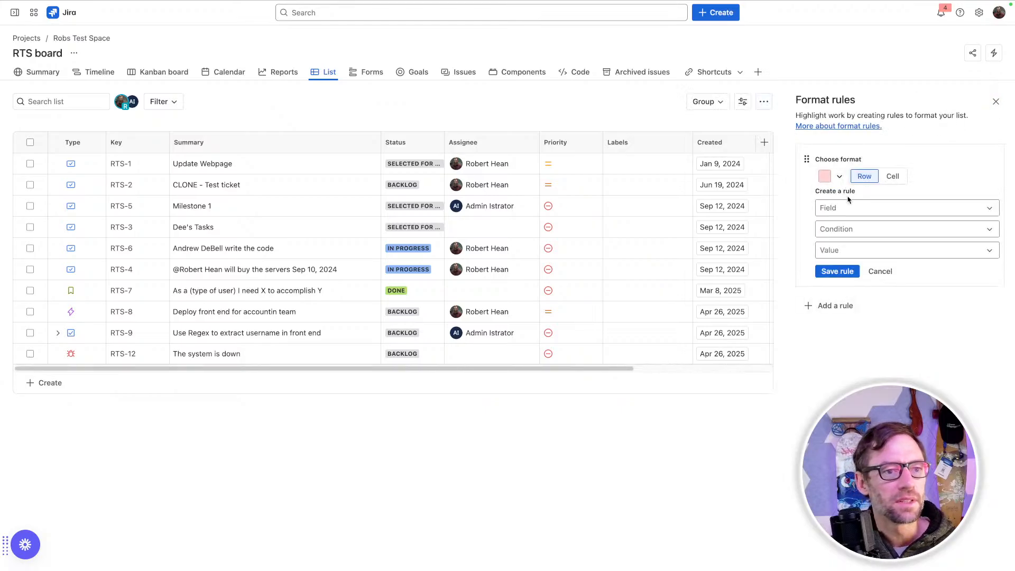
click(847, 208)
click(846, 235)
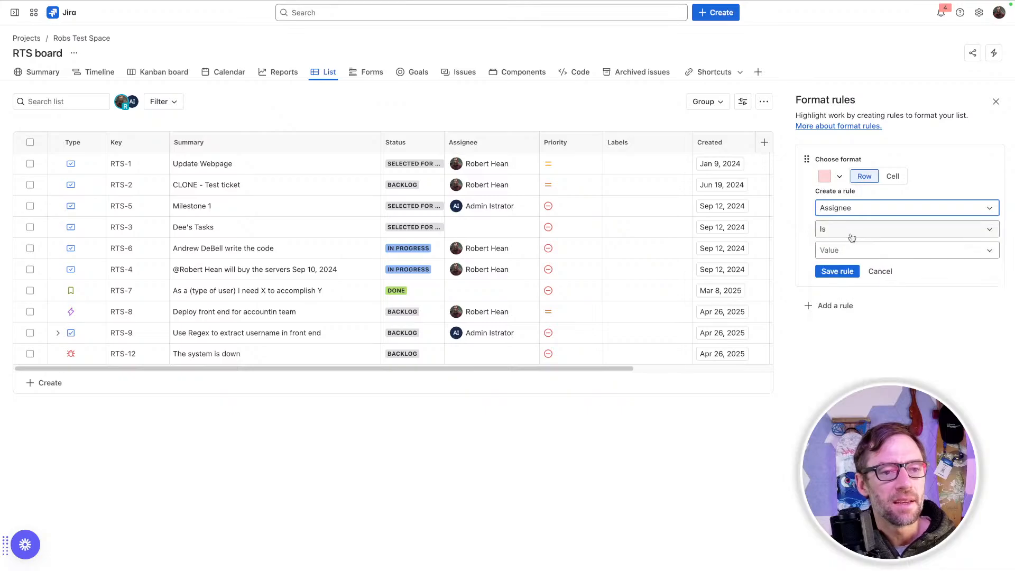
click(854, 250)
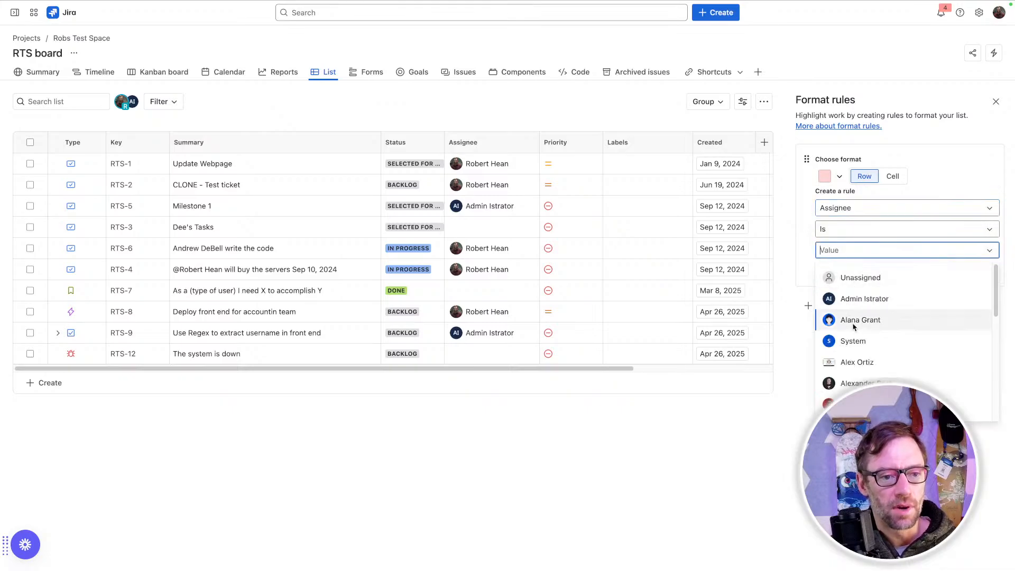
text(rob)
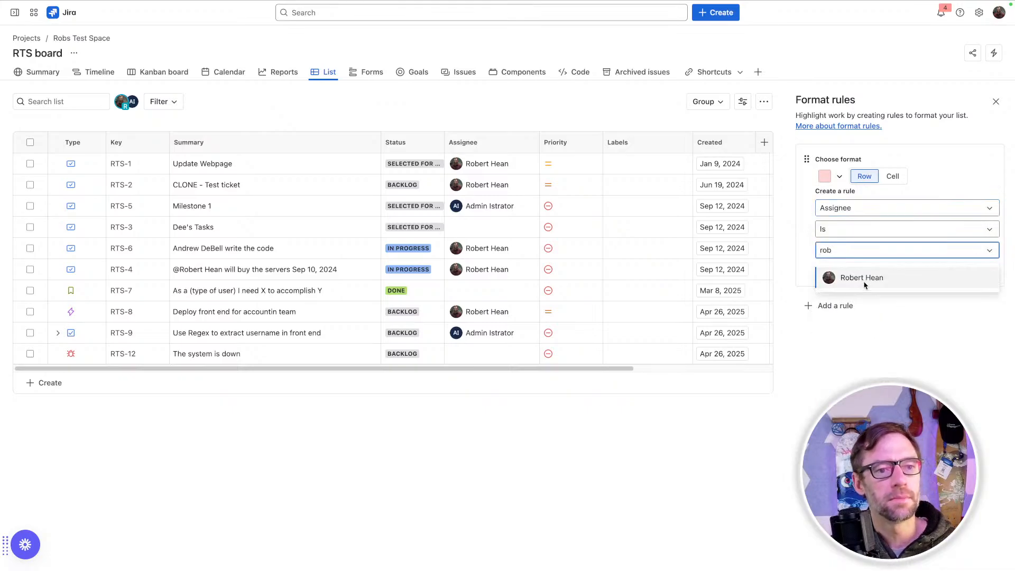
click(866, 278)
click(834, 271)
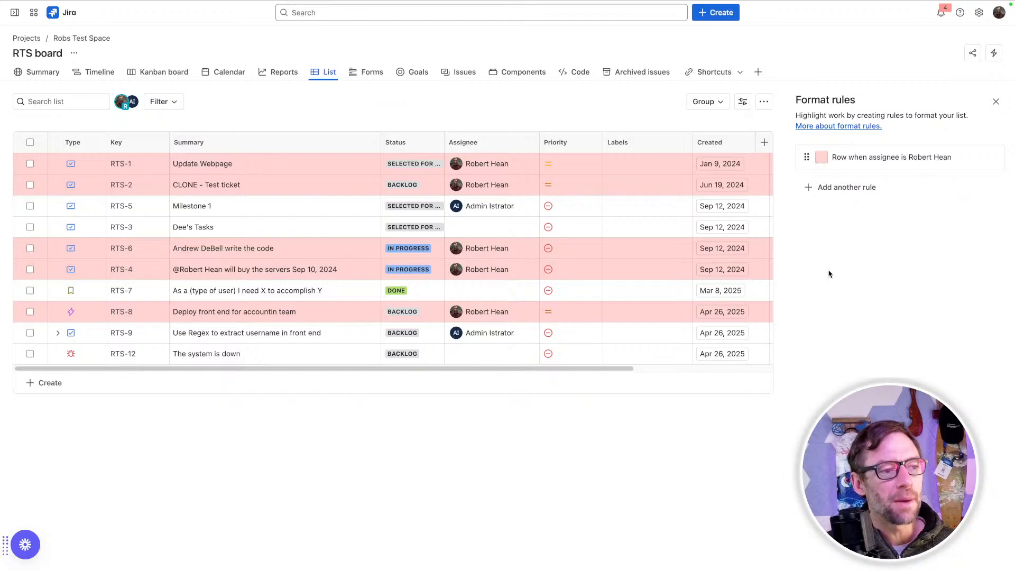
Step: Change the format rule so it highlights rows whose assignee is Unassigned, save it and close the format rules
mouse_move(890, 157)
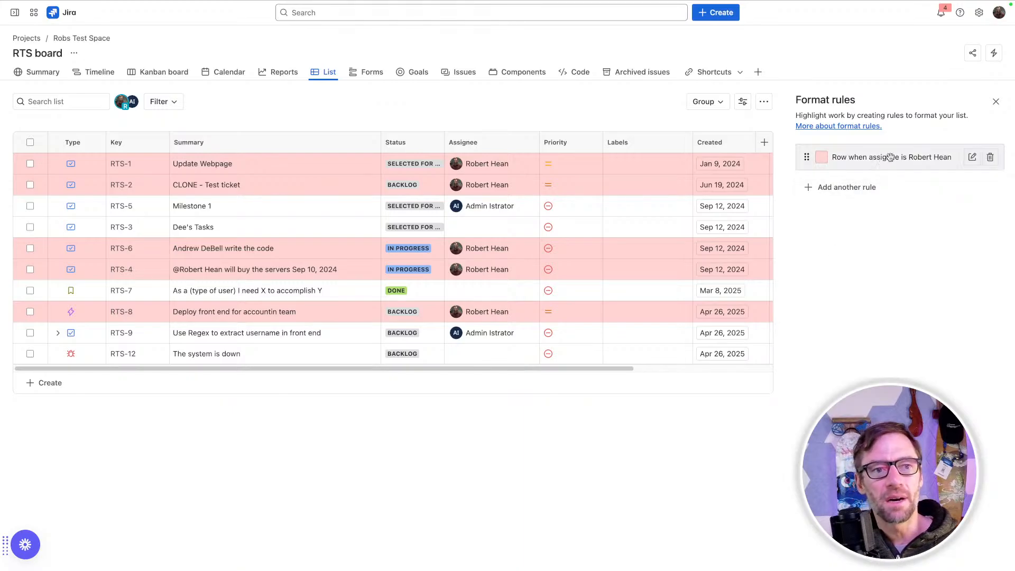
click(972, 157)
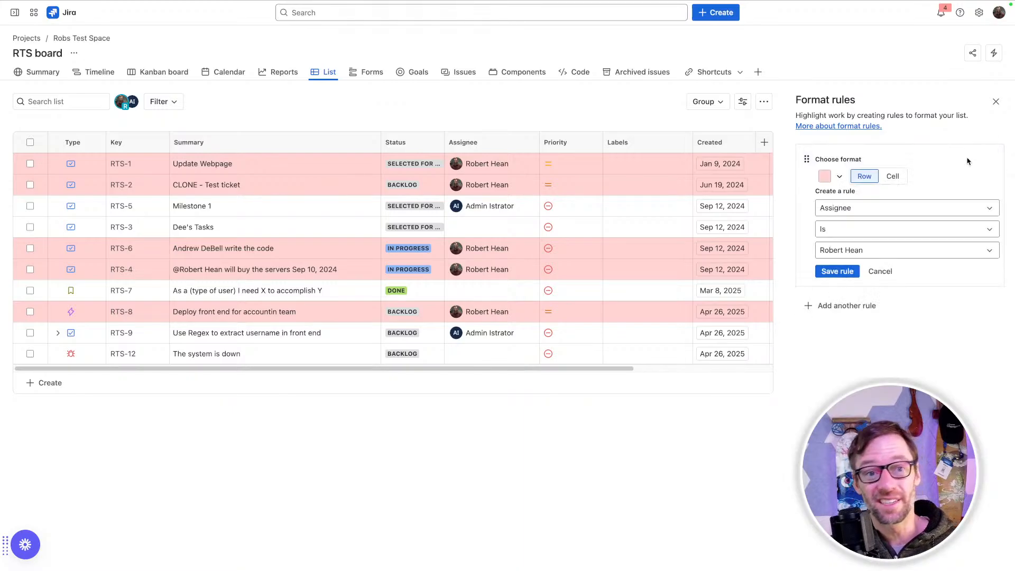
click(850, 213)
click(848, 233)
click(848, 252)
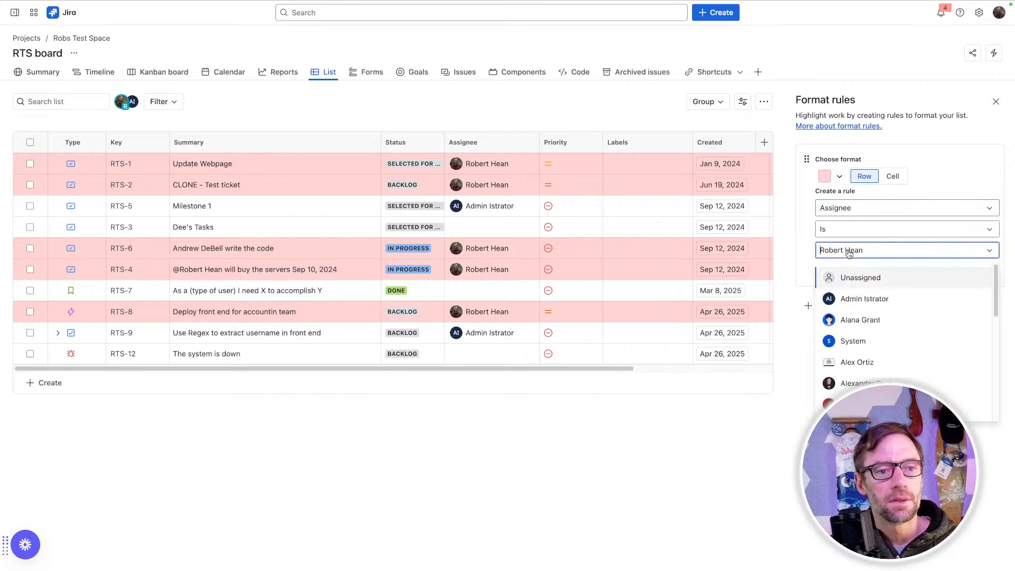
click(846, 279)
click(837, 271)
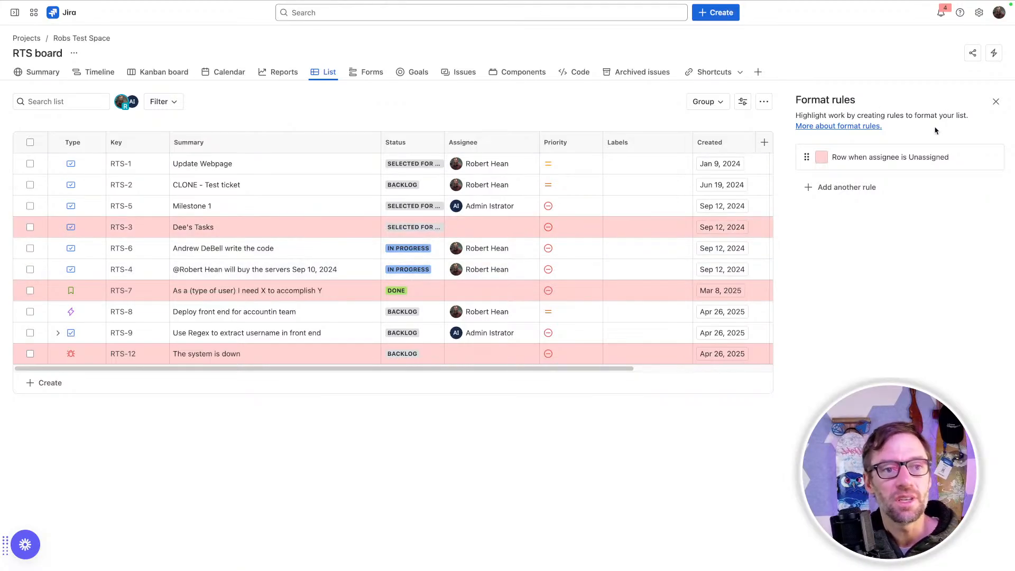
click(995, 101)
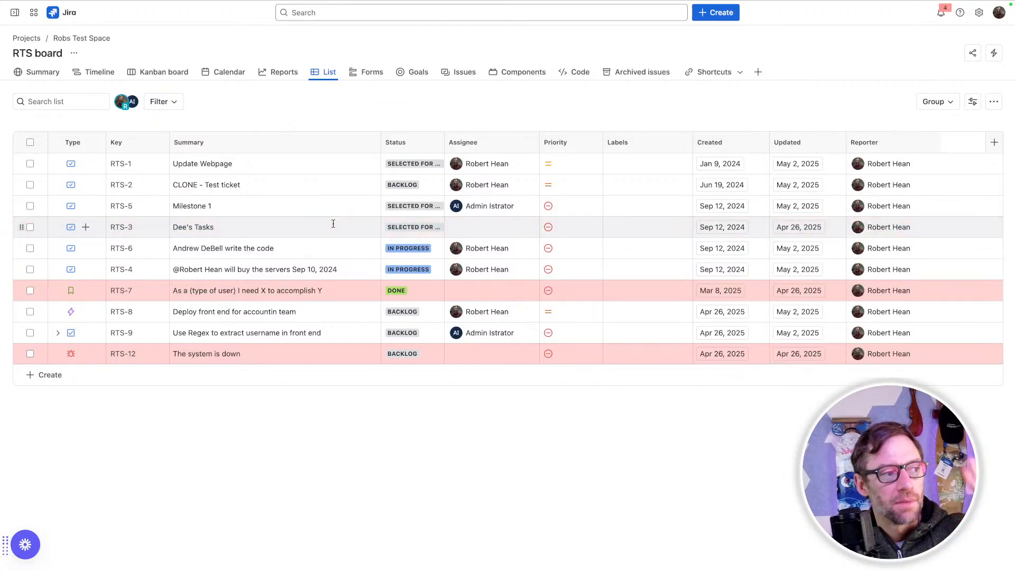
Step: Open RTS-3 and replace its description text with an introductory line for a list of things the named person needs to accomplish
click(295, 233)
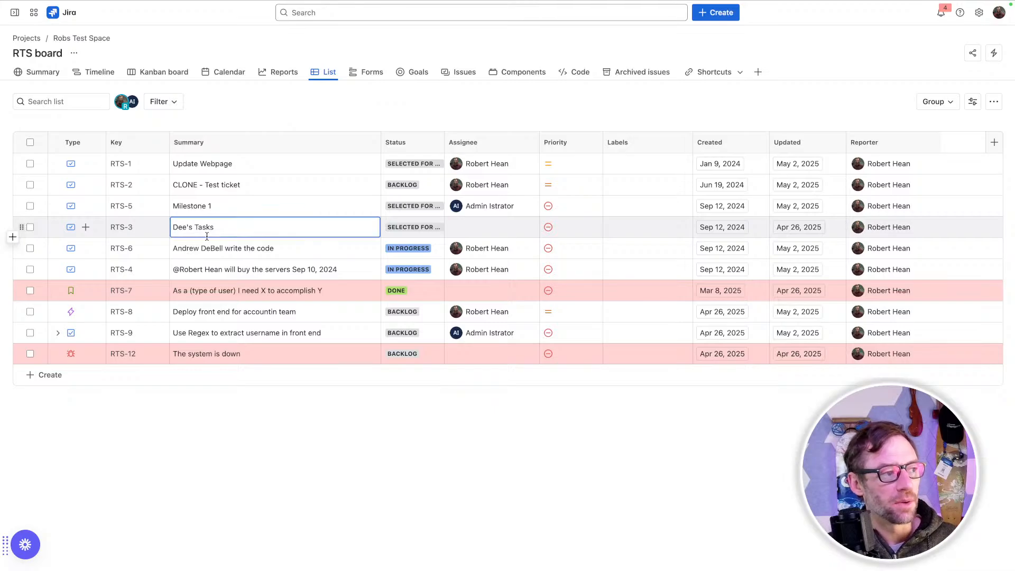
click(122, 228)
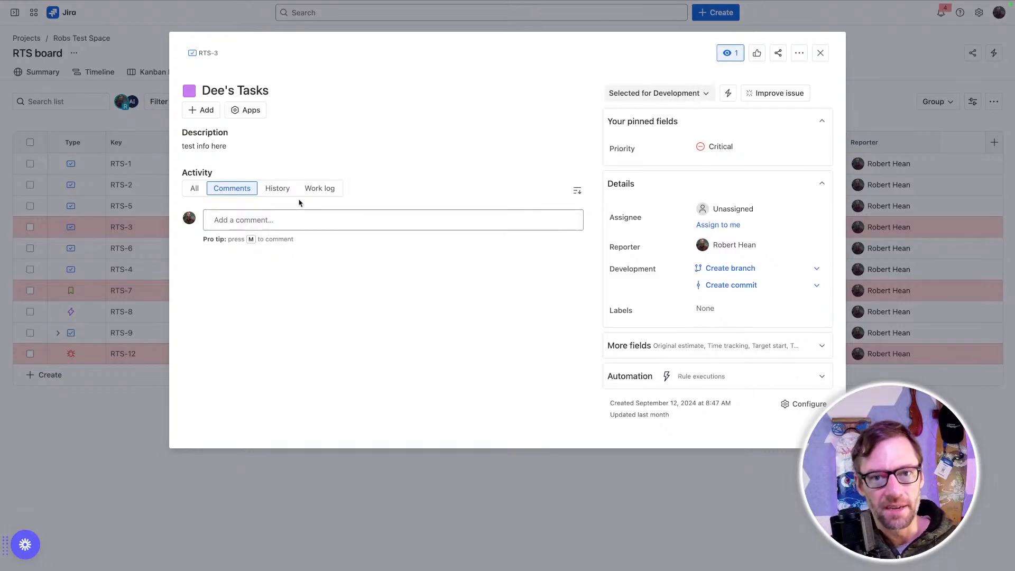
click(251, 143)
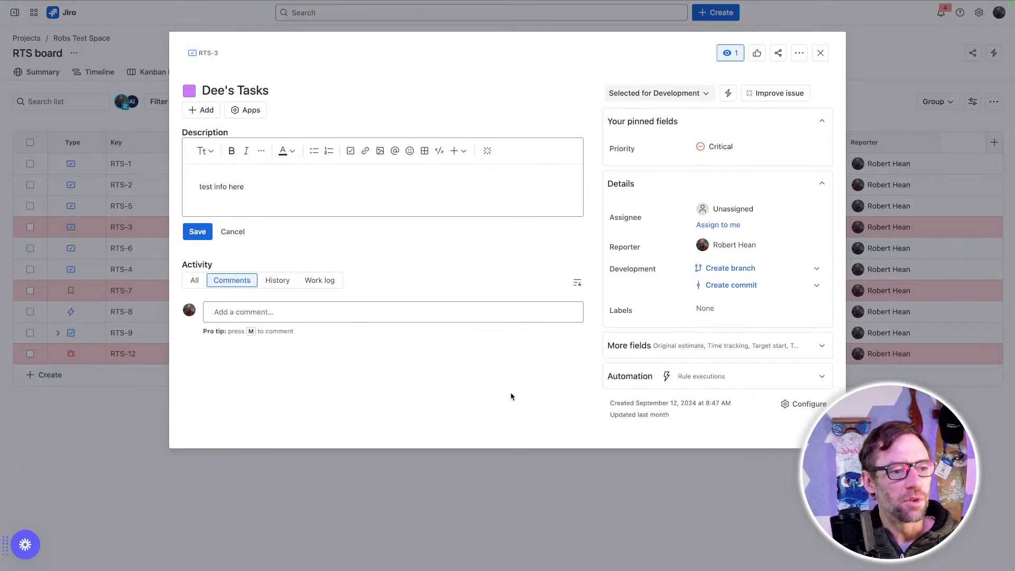
drag(266, 185, 150, 191)
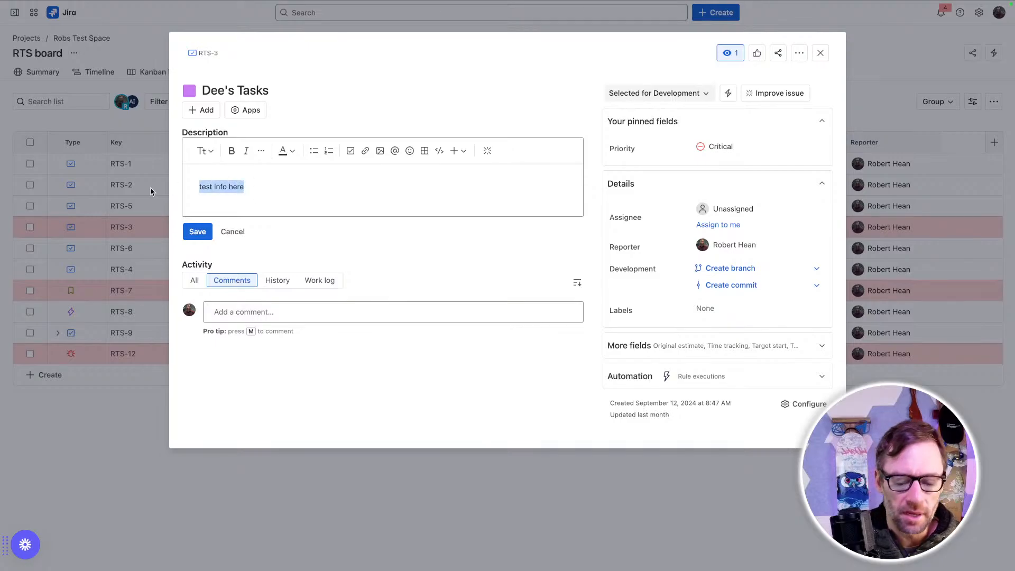
key(BackSpace)
text(A list of th)
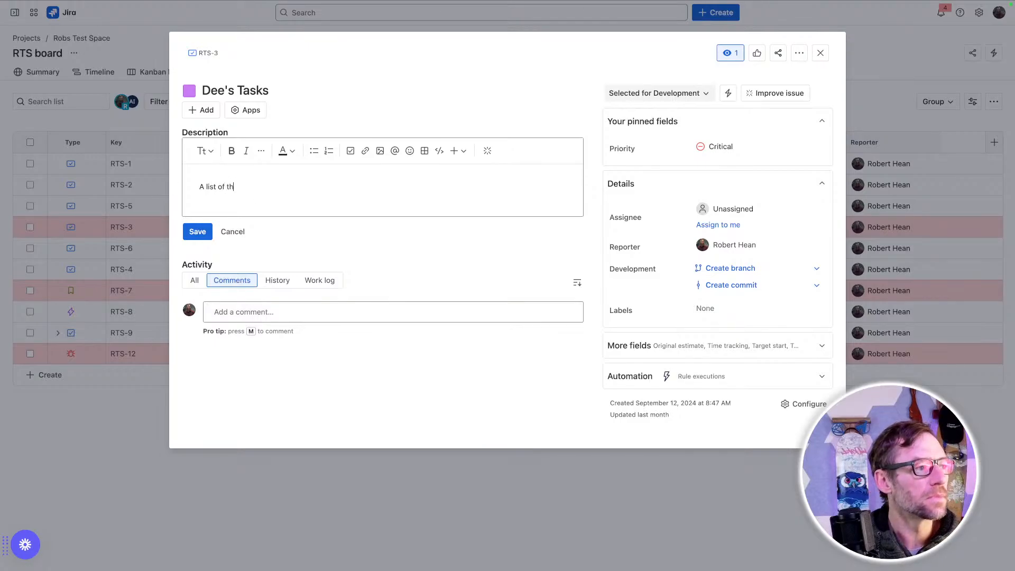
text(ings that Dee need t)
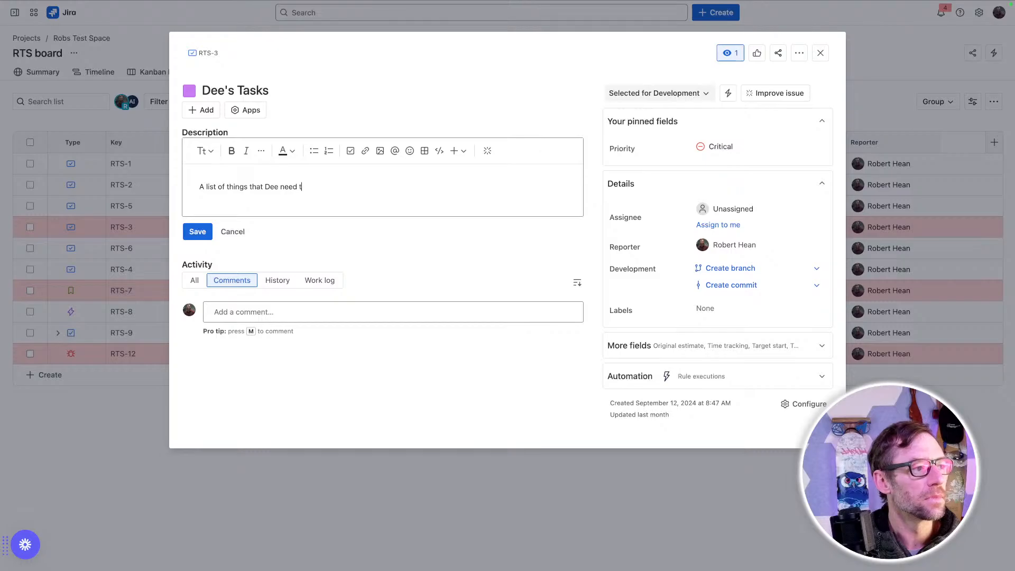
text(o accomp)
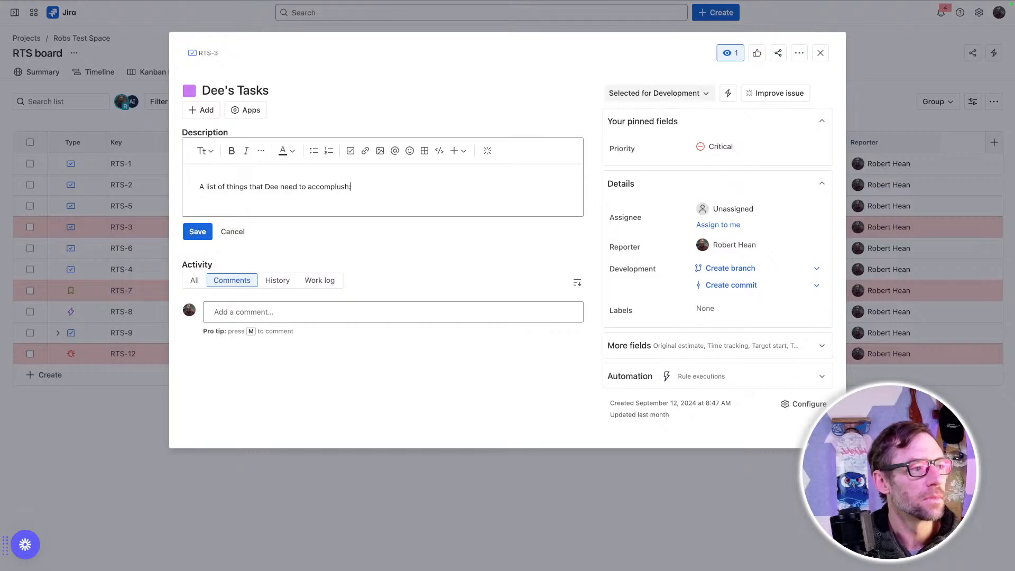
text(lish:)
key(Return)
Step: Add a numbered list below the introductory line of RTS-3's description with the items thing 1, thing 2 and thing 3
text(1. )
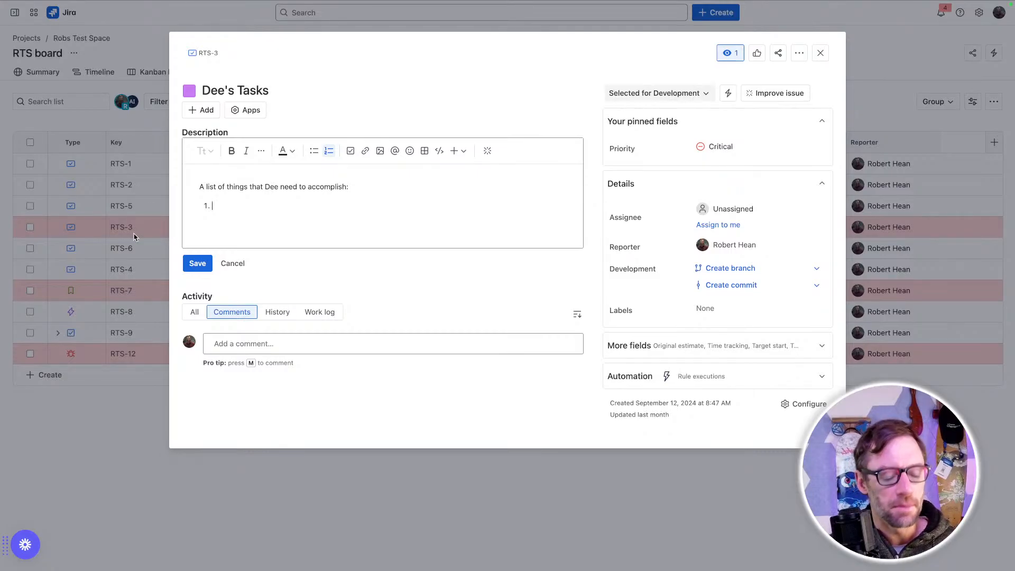
text(thing 1)
key(Return)
text(thing)
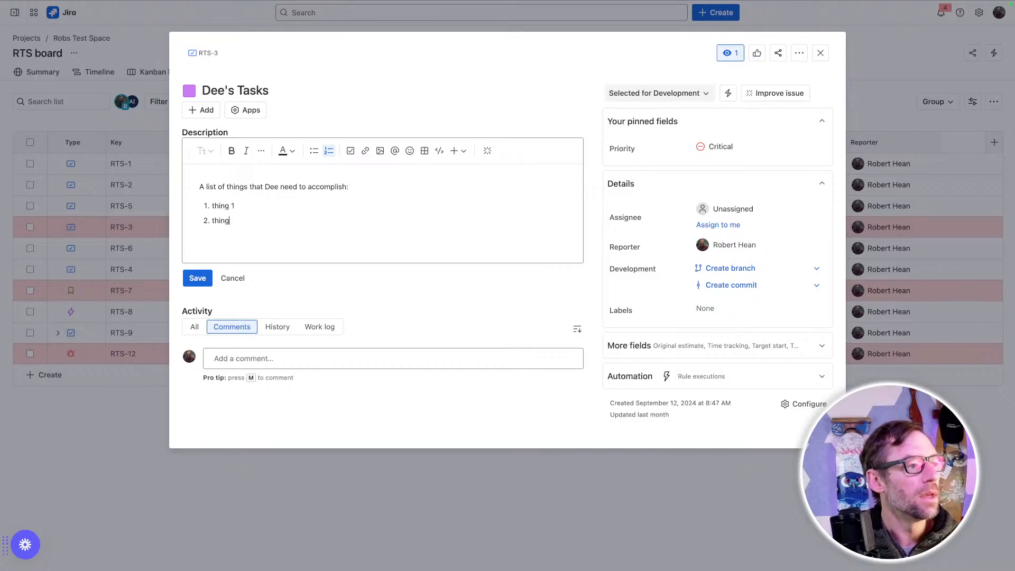
text( 2)
key(Return)
text(thing 3)
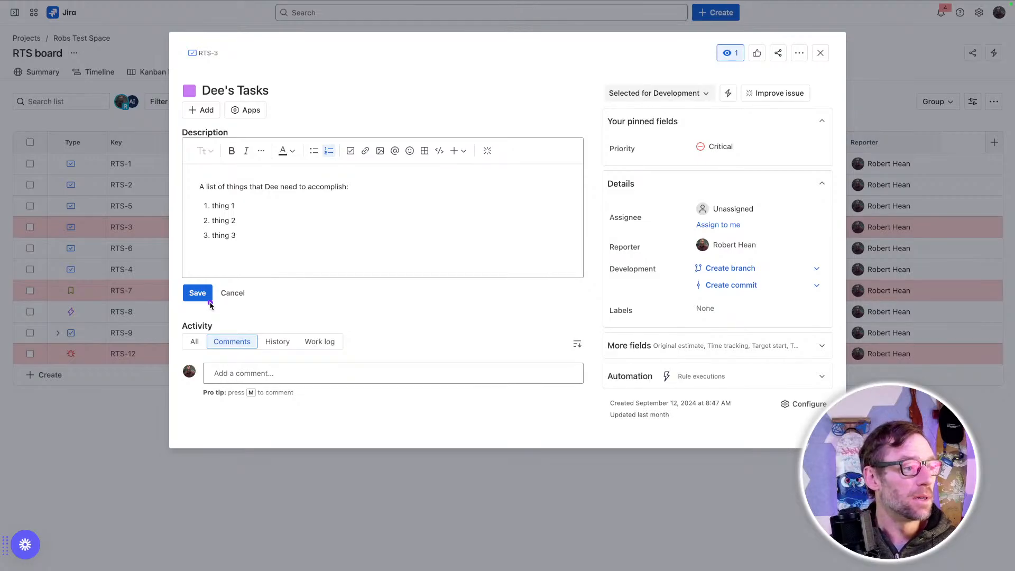
Step: Save the edited description of RTS-3
mouse_move(209, 297)
mouse_down()
mouse_move(154, 279)
mouse_move(196, 271)
mouse_up()
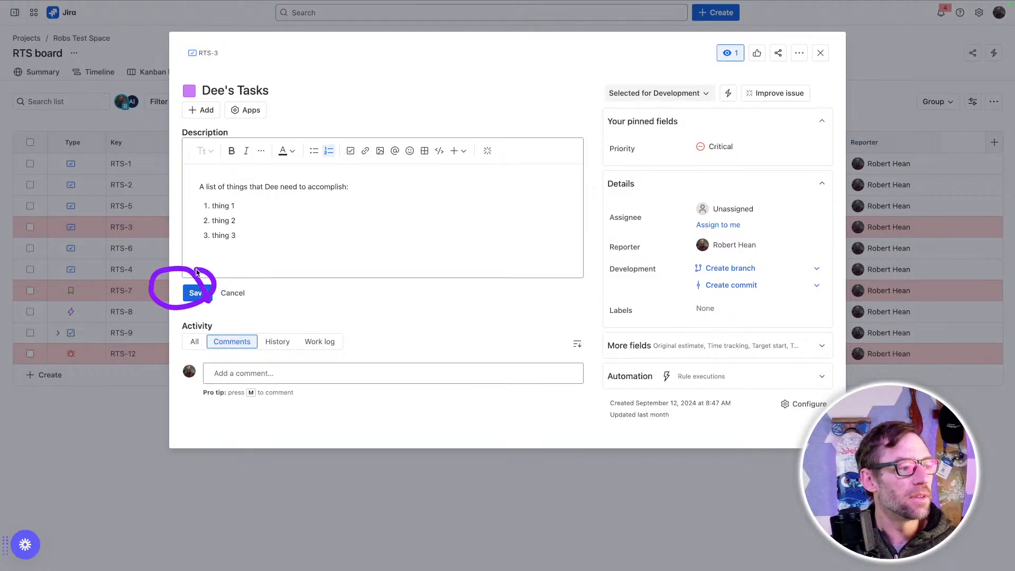
click(196, 297)
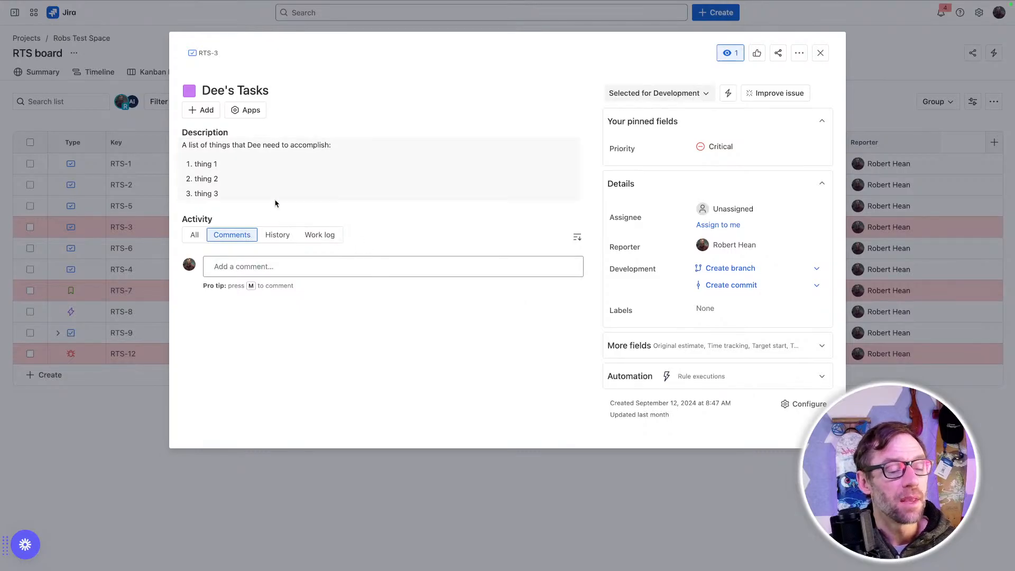
Step: Examine the change history of RTS-3, comparing the old and new values of the description, rank, status and due date entries
click(279, 235)
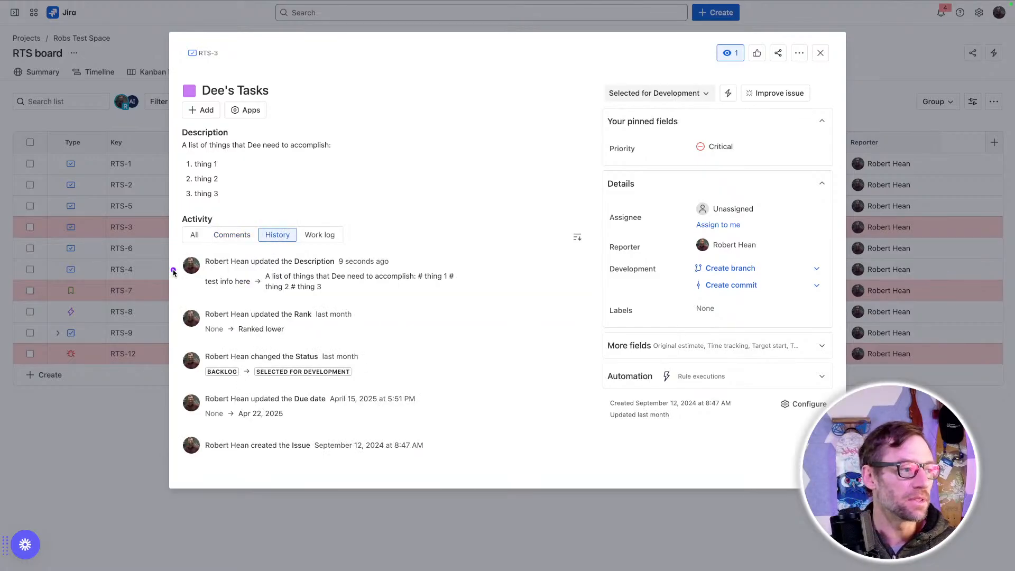
mouse_move(467, 268)
mouse_down()
mouse_move(484, 266)
mouse_move(499, 288)
mouse_move(438, 294)
mouse_up()
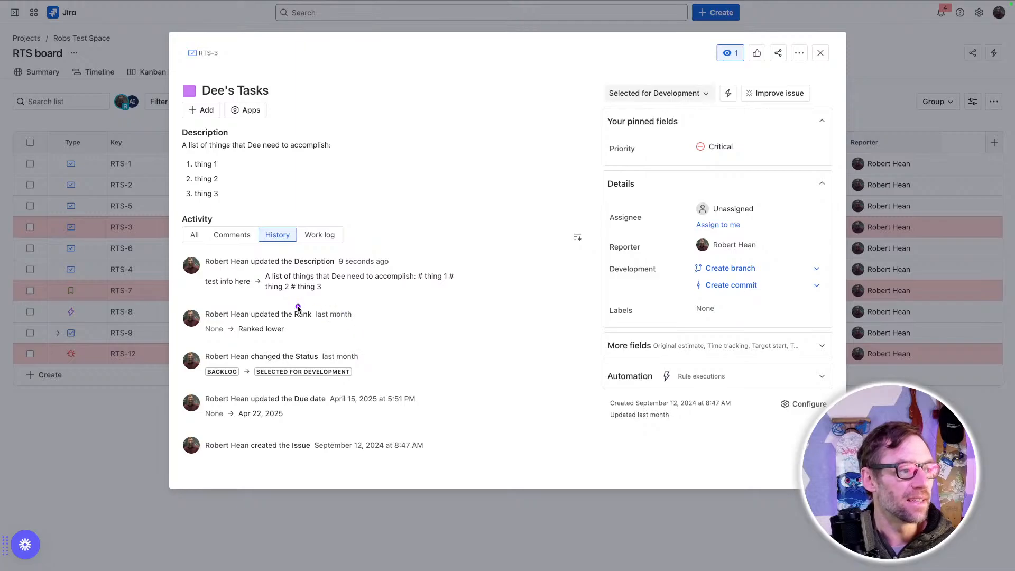
drag(196, 290, 268, 280)
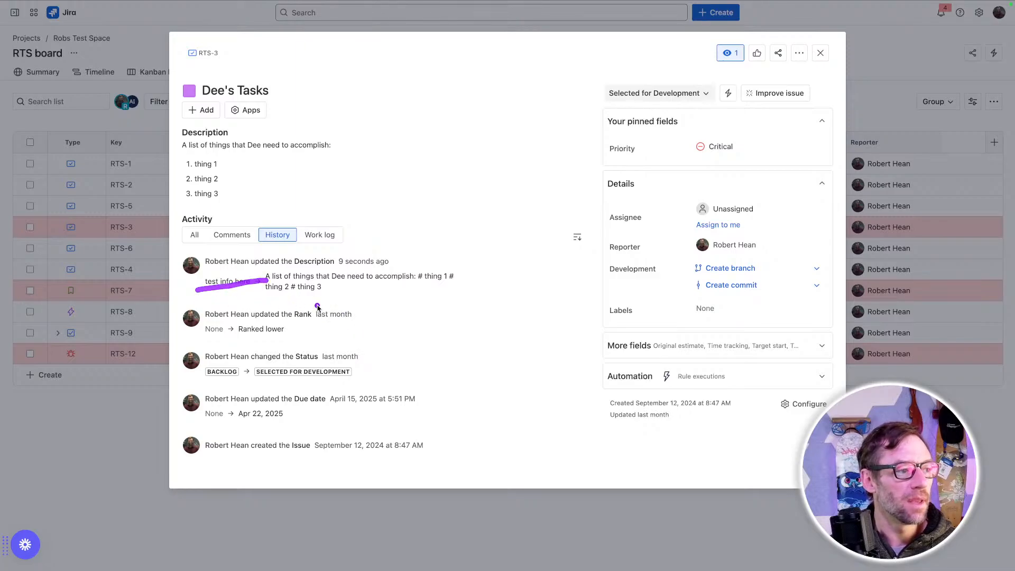
drag(309, 313, 353, 294)
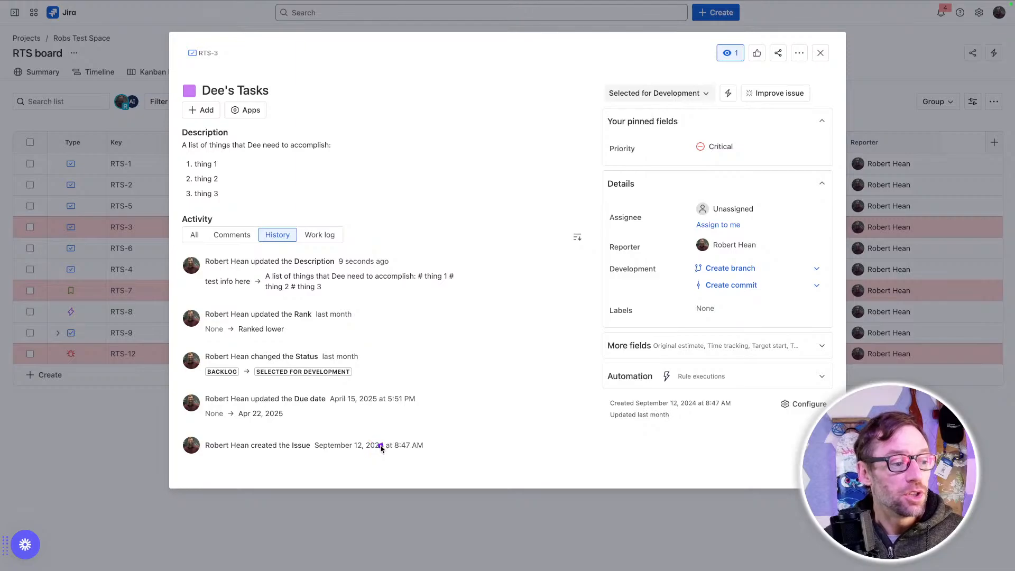
drag(319, 411, 372, 411)
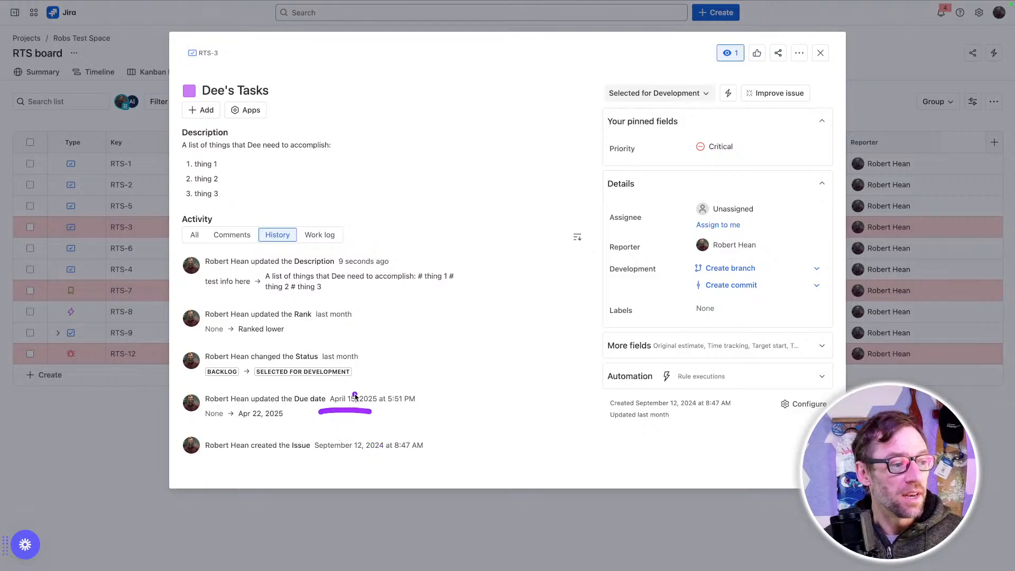
drag(333, 383, 378, 384)
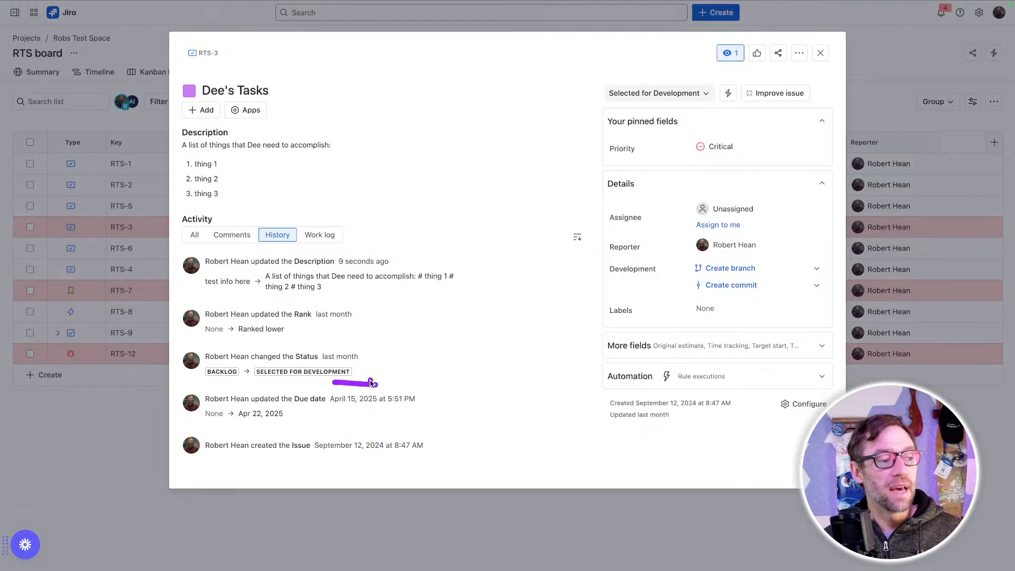
drag(305, 329, 353, 330)
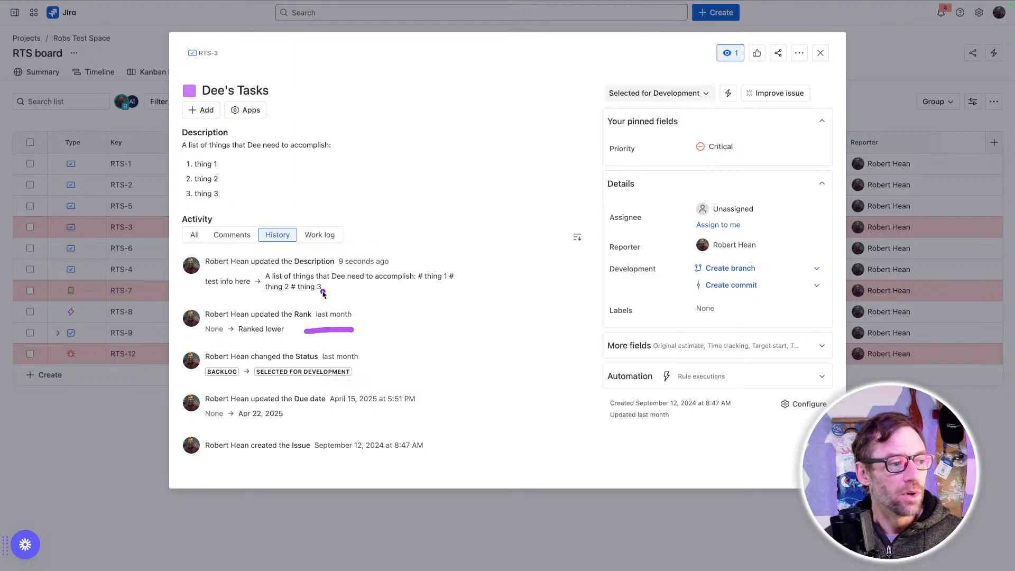
drag(308, 299, 373, 293)
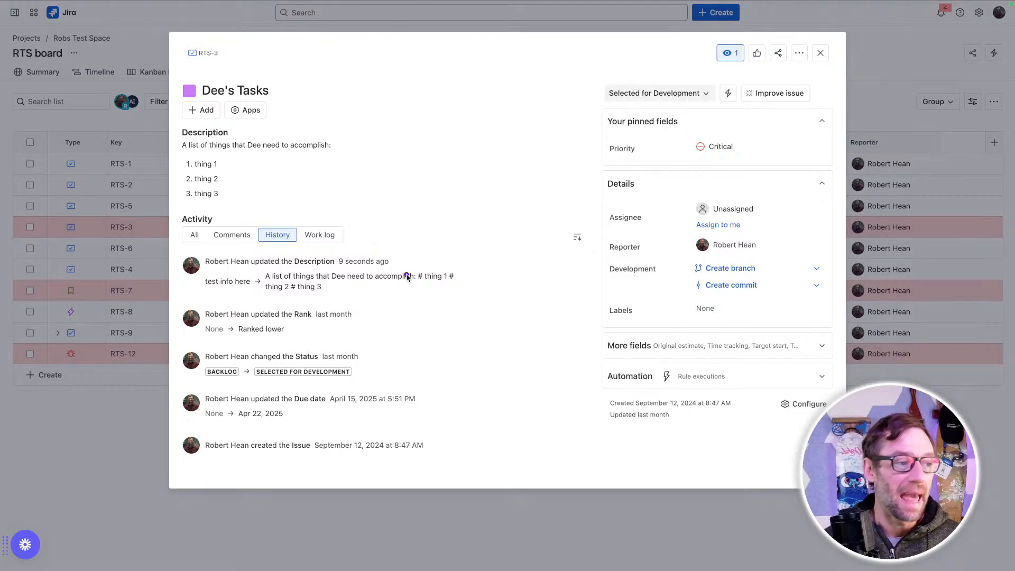
Step: Add a comment to RTS-3 that mentions a teammate, followed by "- please respond I need help!", and save it
click(229, 239)
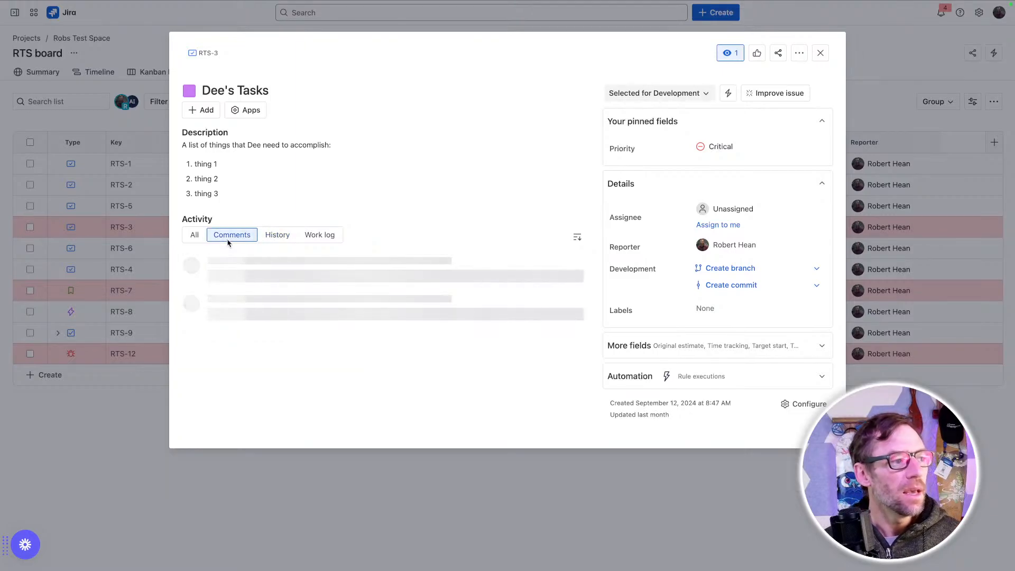
click(229, 262)
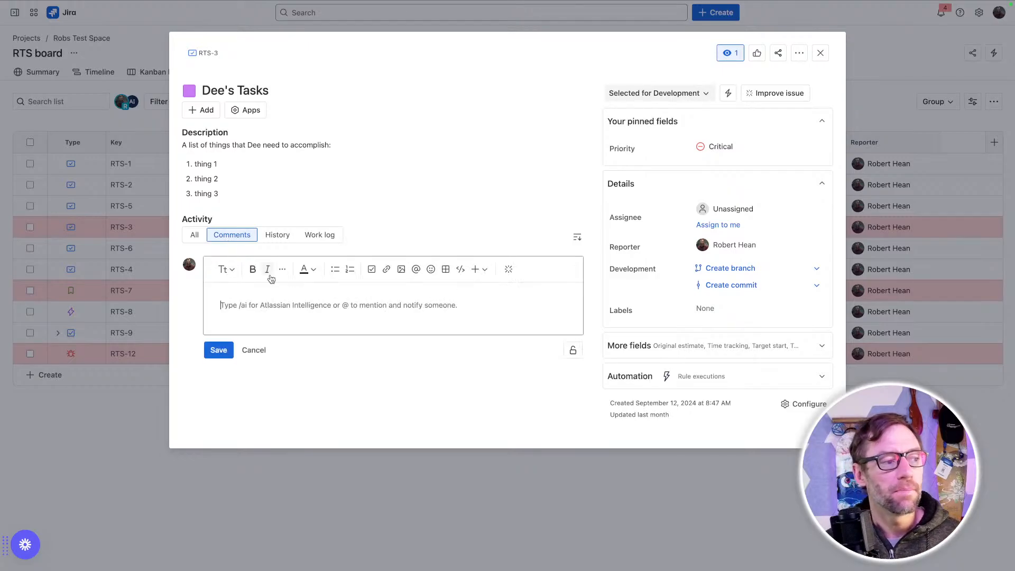
text(@andrew)
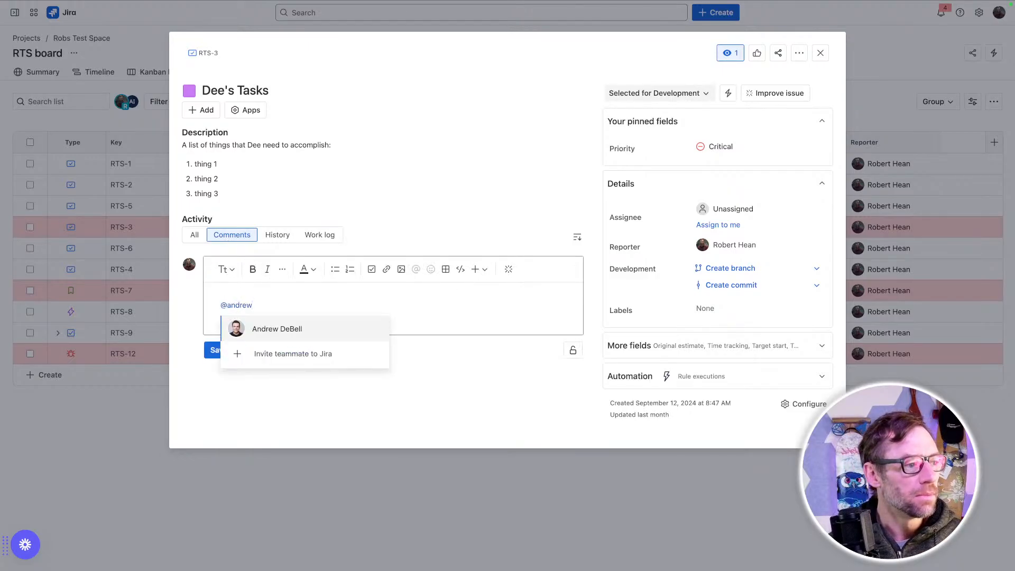
key(Return)
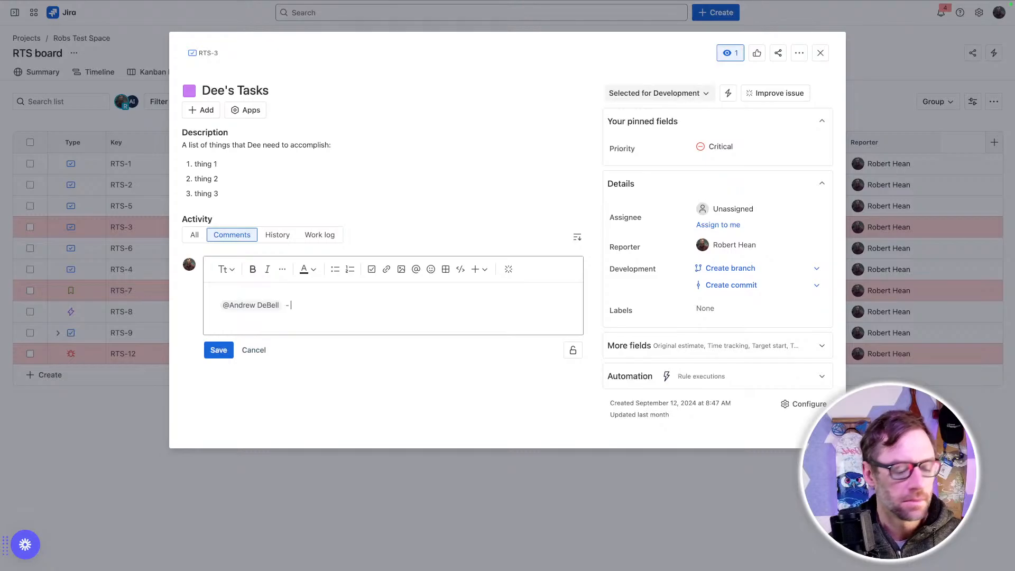
text(- please respo)
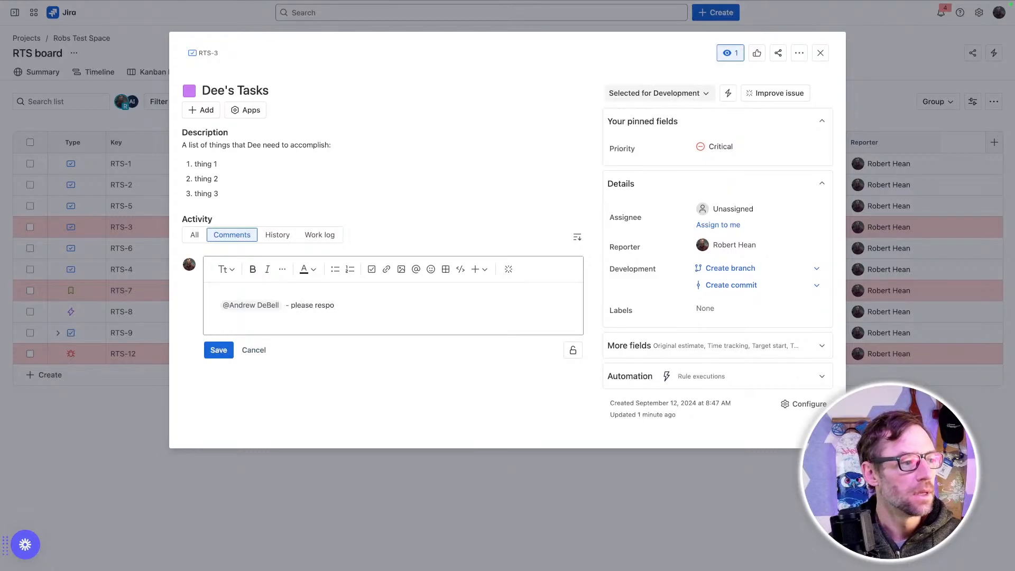
text(nd I need hel)
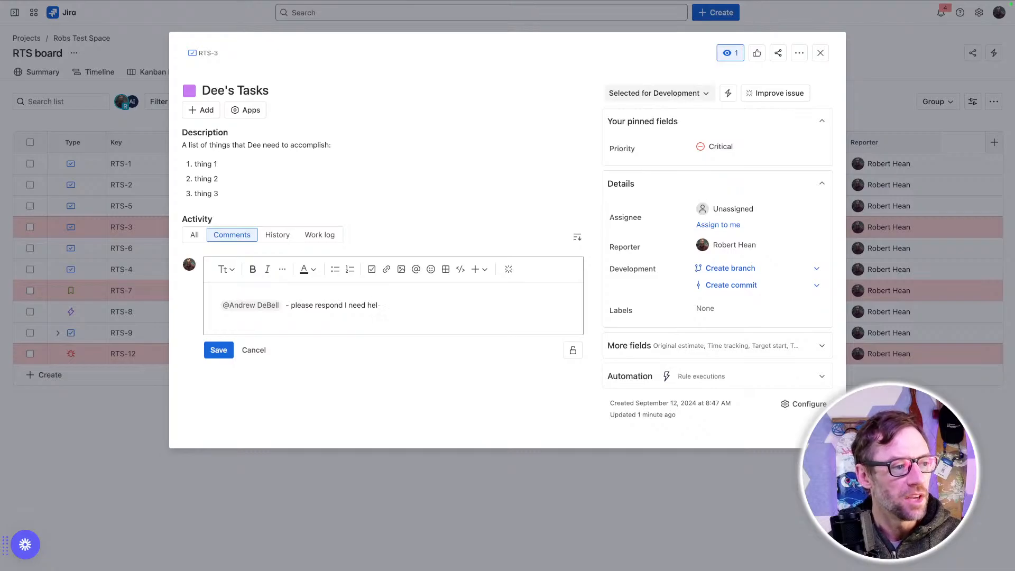
text(p!)
key(ctrl+Return)
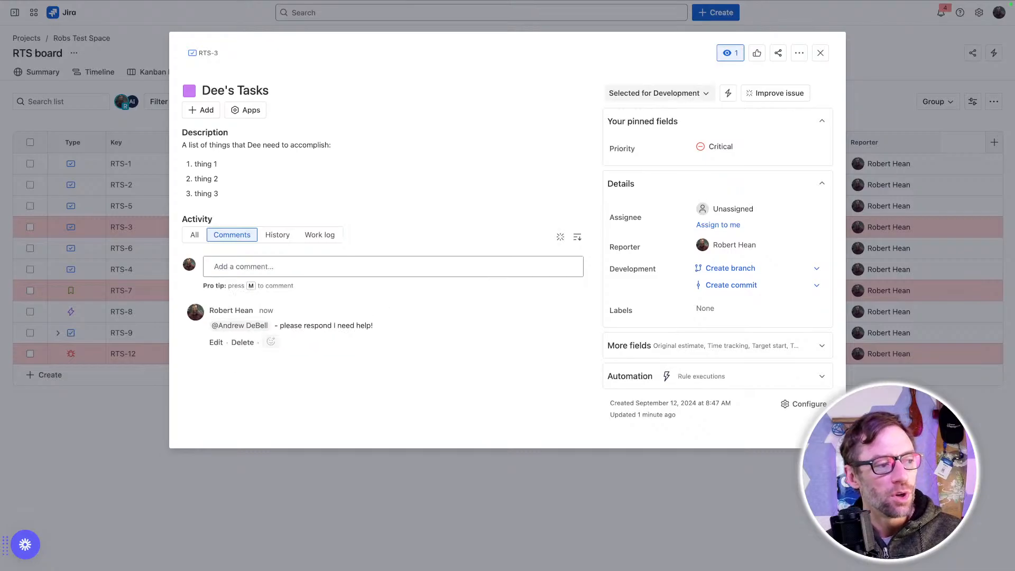
Step: Open RTS-3's description for editing and add an empty fourth item to its numbered list
click(243, 272)
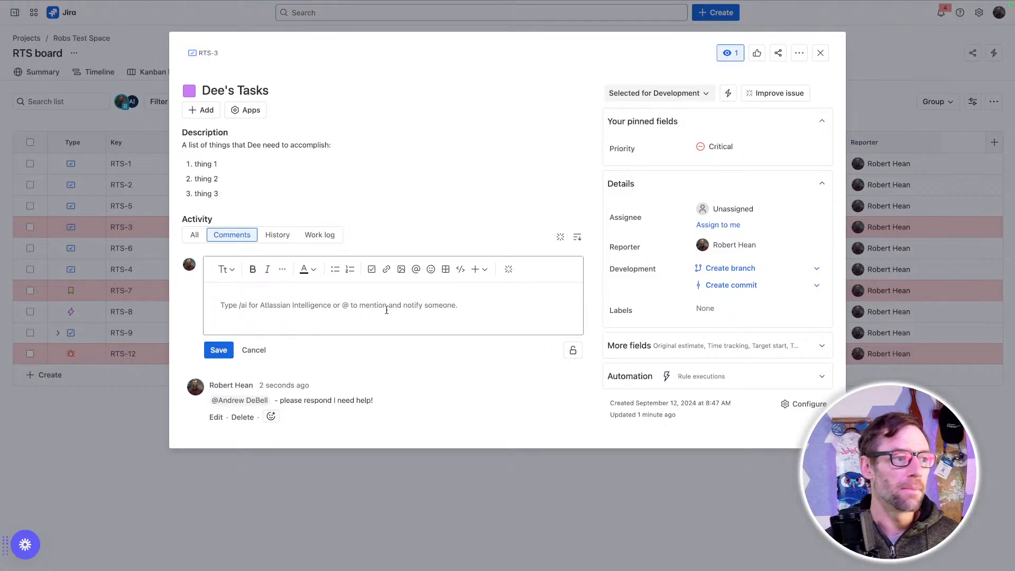
click(521, 191)
key(Return)
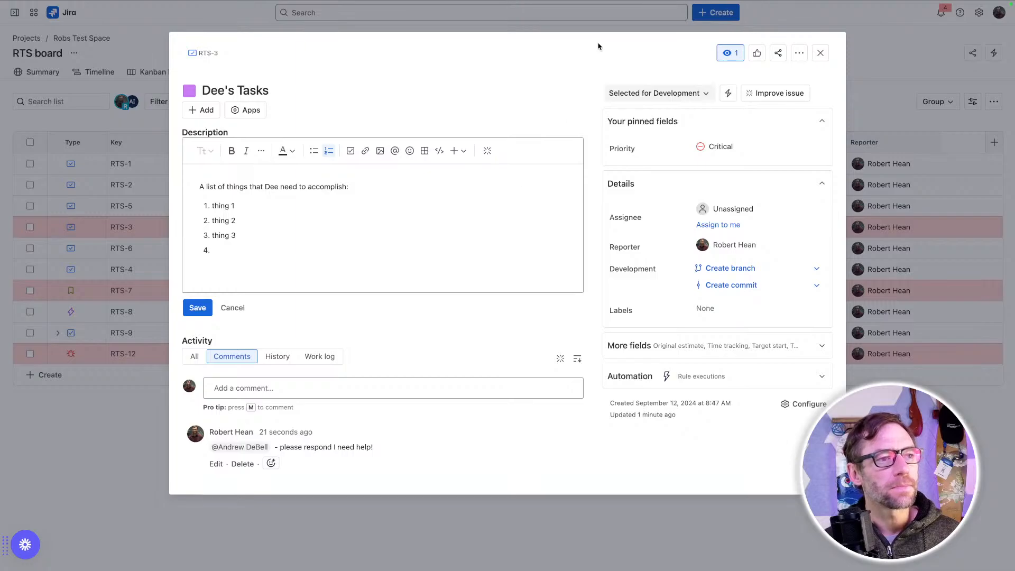
Step: Examine the workflow behind RTS-3's status and its transitions, close the diagram and review the available status options without changing the status
click(677, 95)
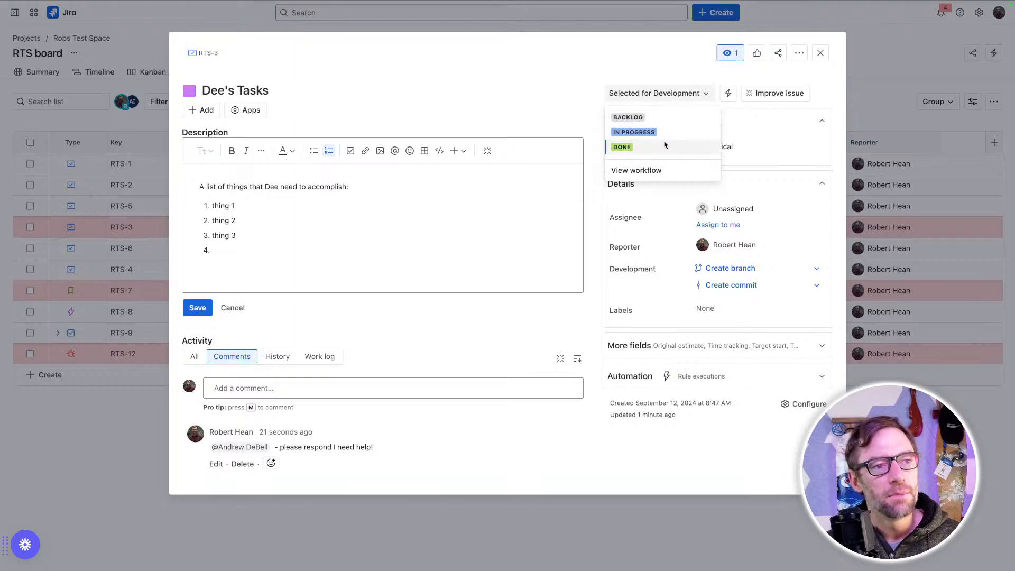
click(655, 169)
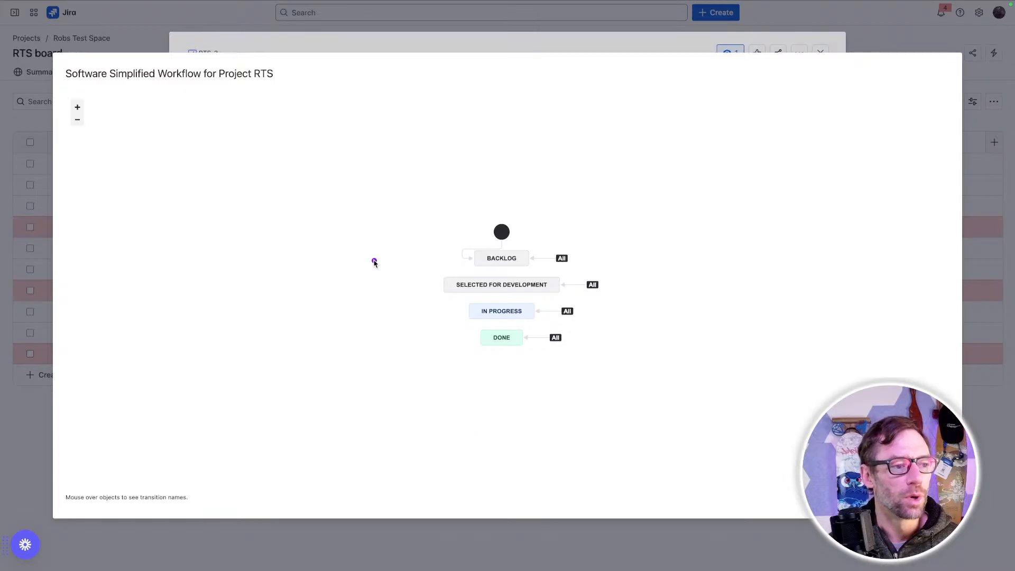
drag(558, 220, 511, 229)
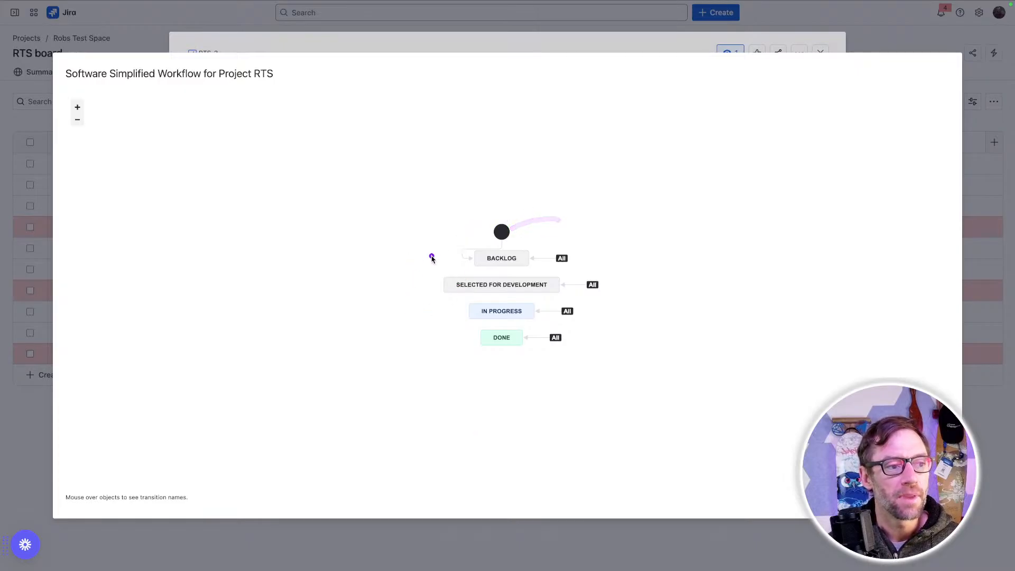
drag(426, 263, 459, 264)
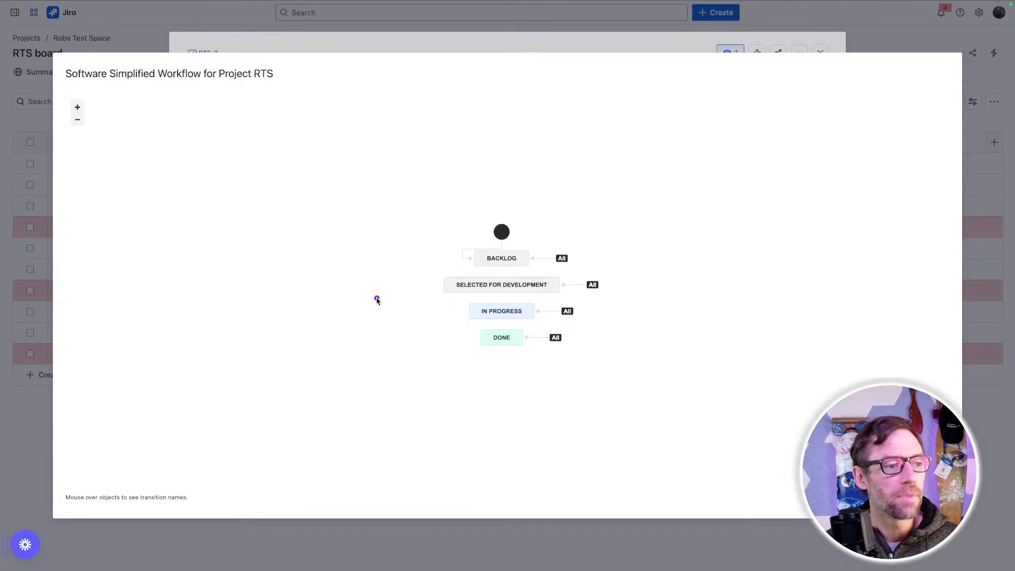
mouse_move(419, 294)
mouse_down()
mouse_move(438, 290)
mouse_move(429, 314)
mouse_move(453, 345)
mouse_up()
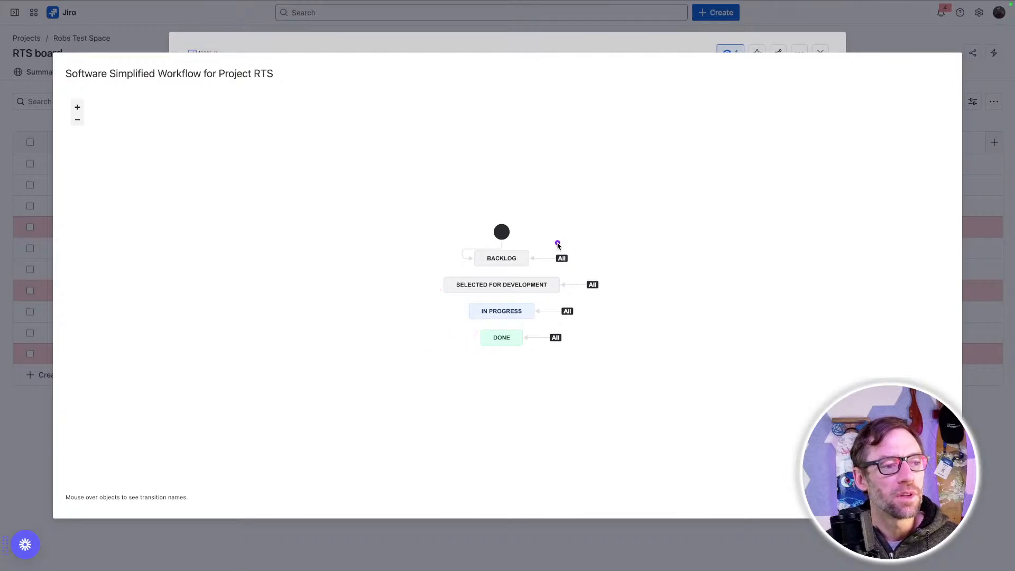
mouse_move(552, 249)
mouse_down()
mouse_move(592, 256)
mouse_move(603, 326)
mouse_move(547, 363)
mouse_up()
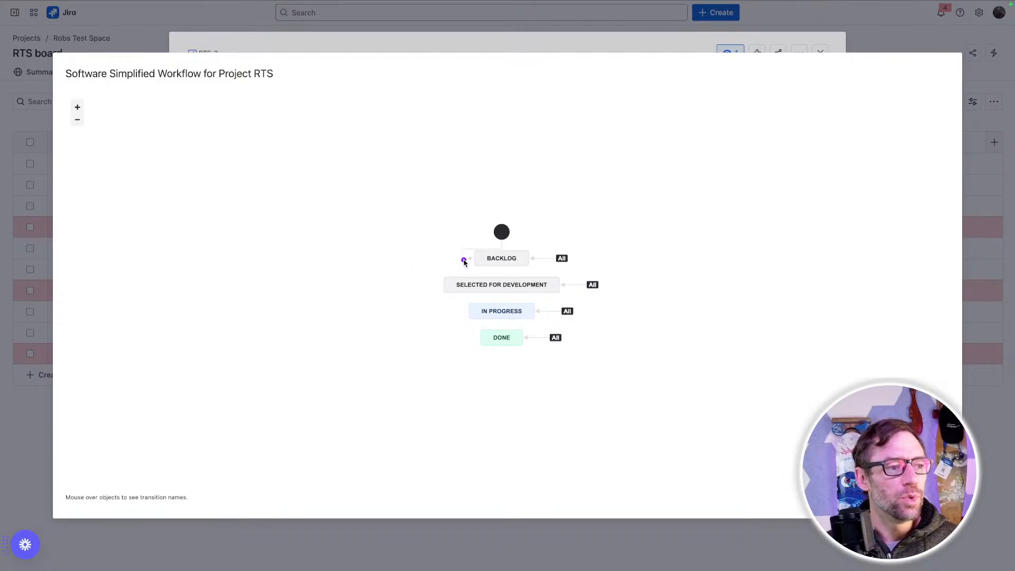
mouse_move(465, 260)
mouse_down()
mouse_move(430, 265)
mouse_move(429, 294)
mouse_up()
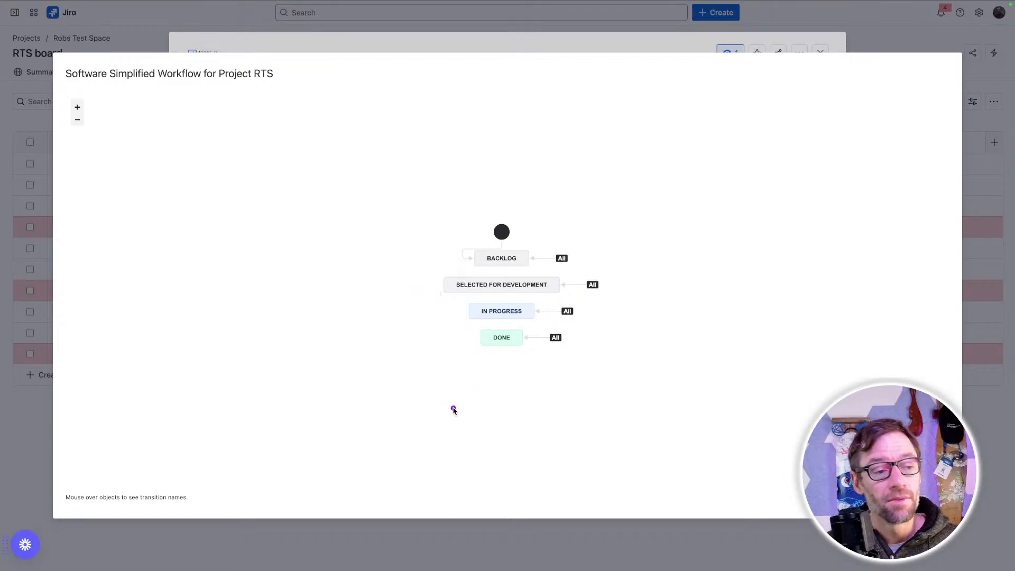
mouse_move(457, 258)
mouse_down()
mouse_move(408, 290)
mouse_move(408, 349)
mouse_move(475, 336)
mouse_move(453, 348)
mouse_up()
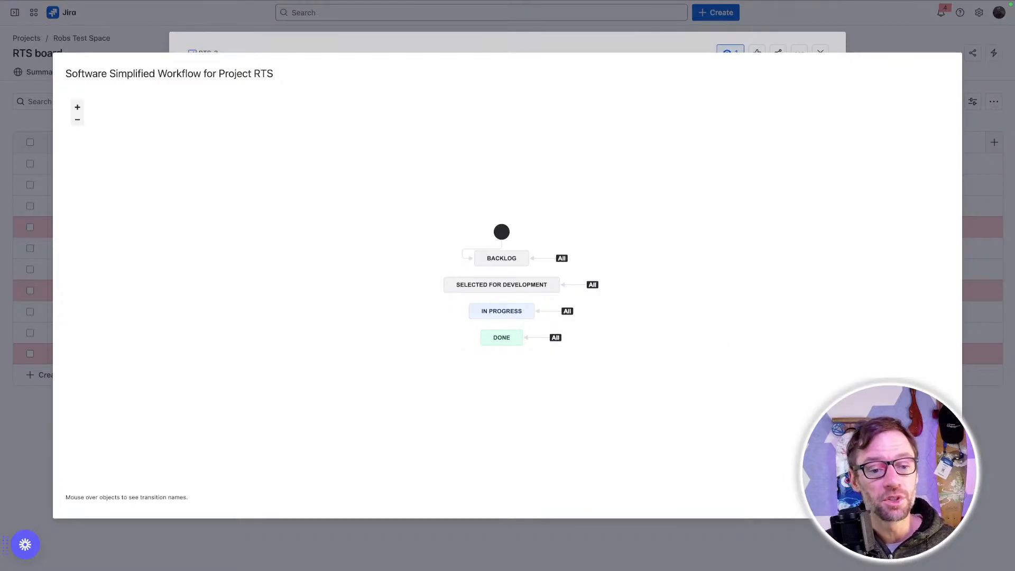
key(Escape)
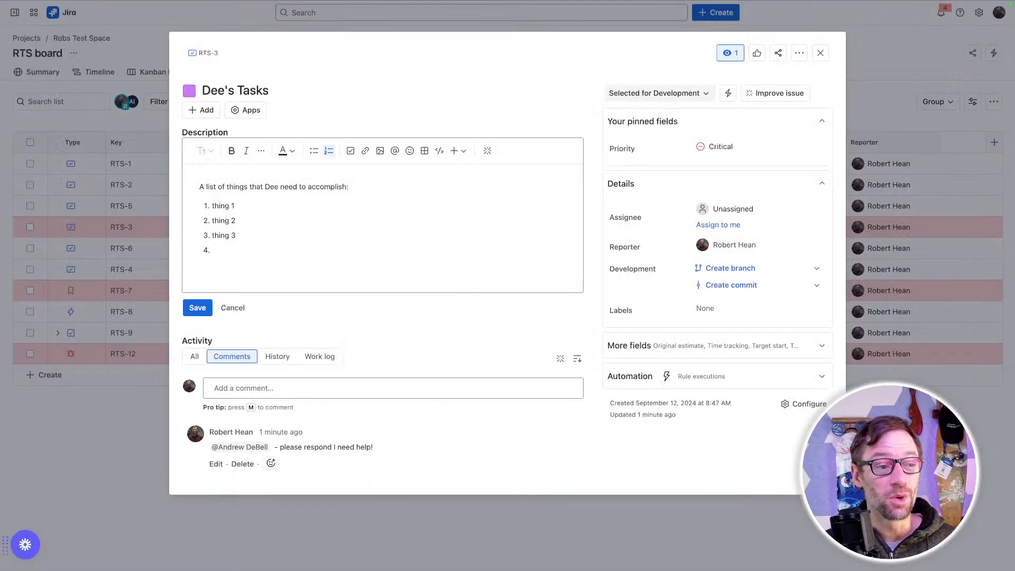
click(650, 94)
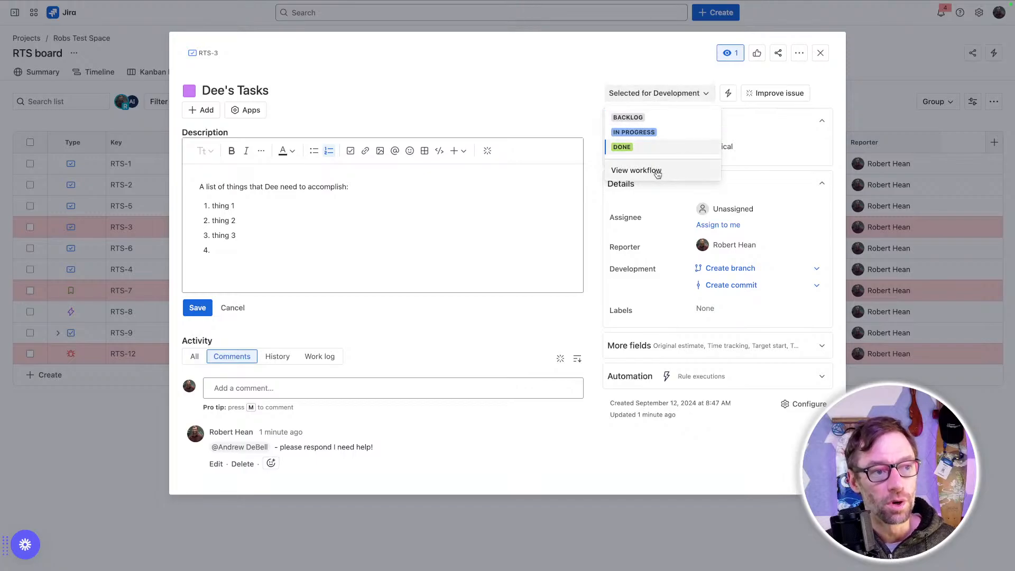
click(549, 107)
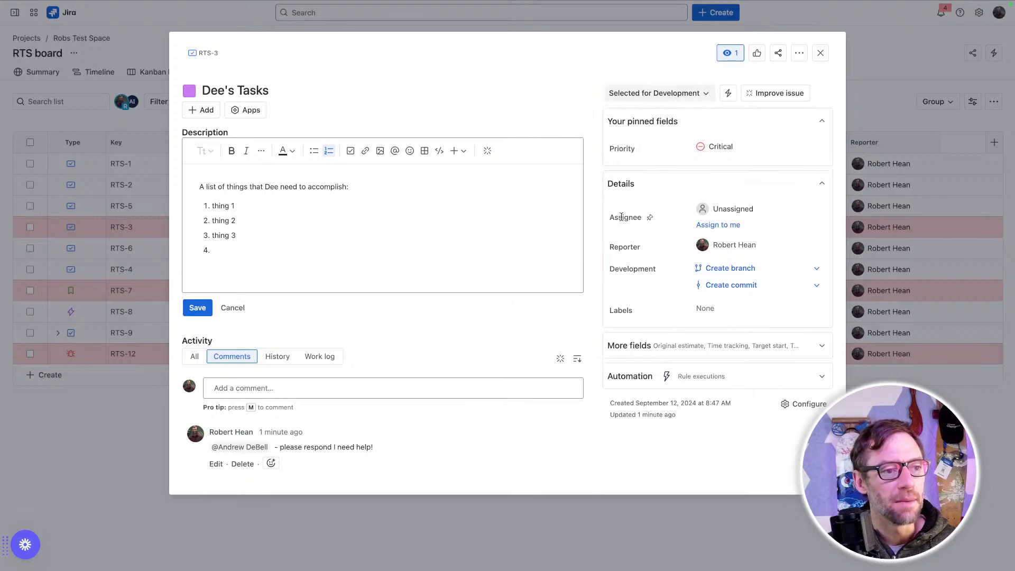
Step: Pin the Assignee field to the pinned fields of RTS-3
click(651, 218)
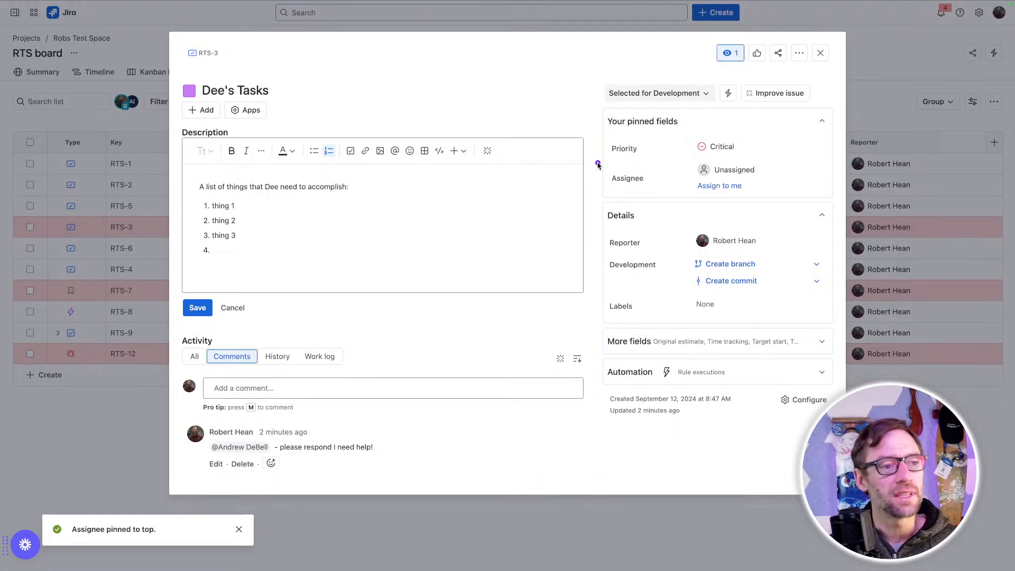
drag(720, 154, 776, 174)
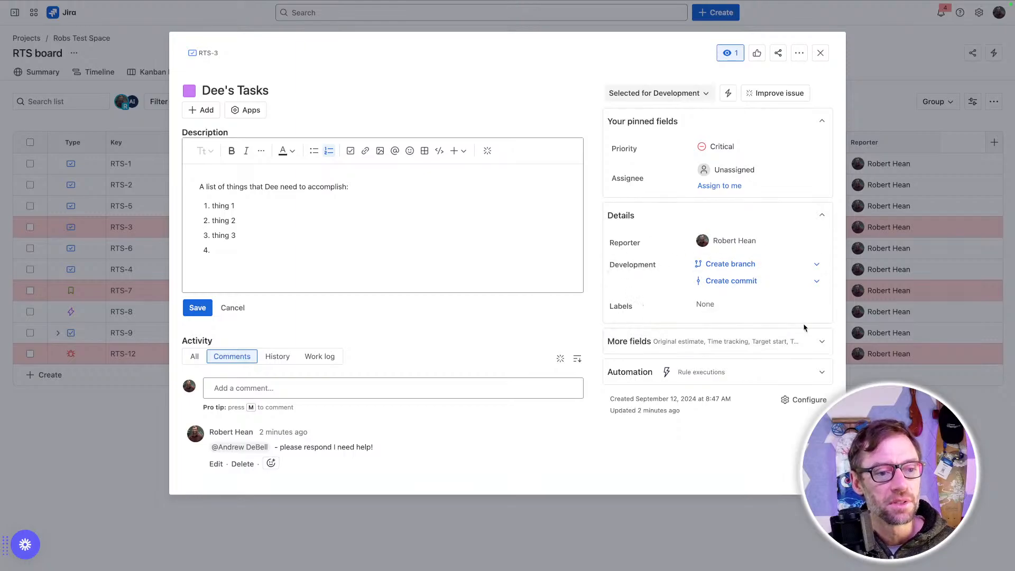
Step: Expand the additional fields of RTS-3 to review them, and open the configuration of the issue's field layout
click(818, 341)
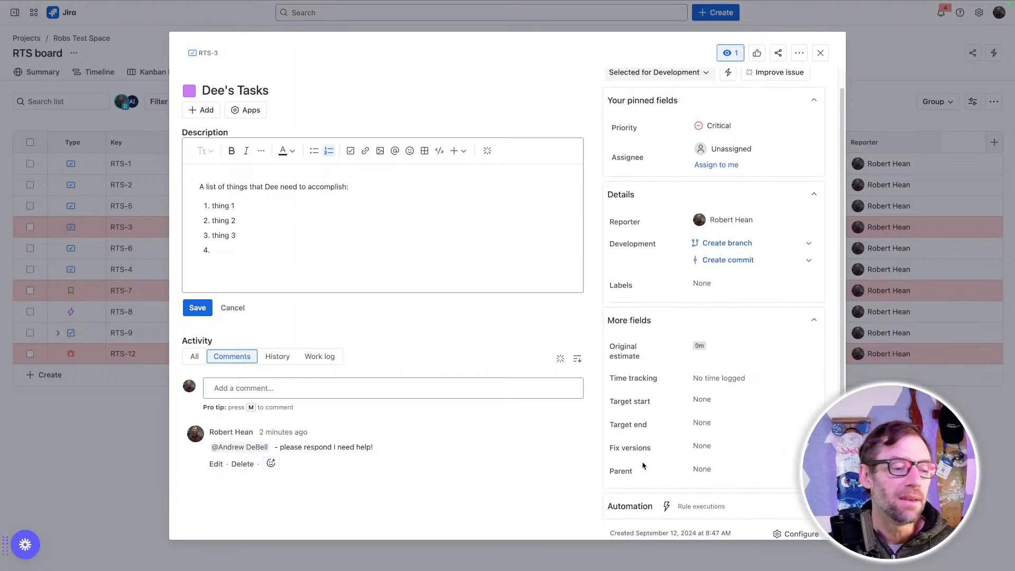
scroll(643, 464, down, 1)
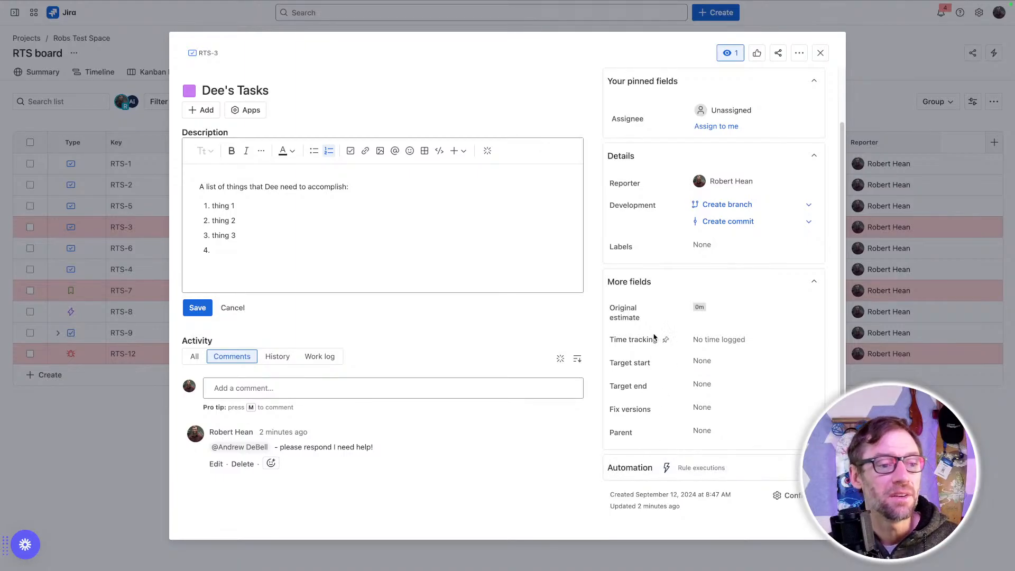
click(787, 495)
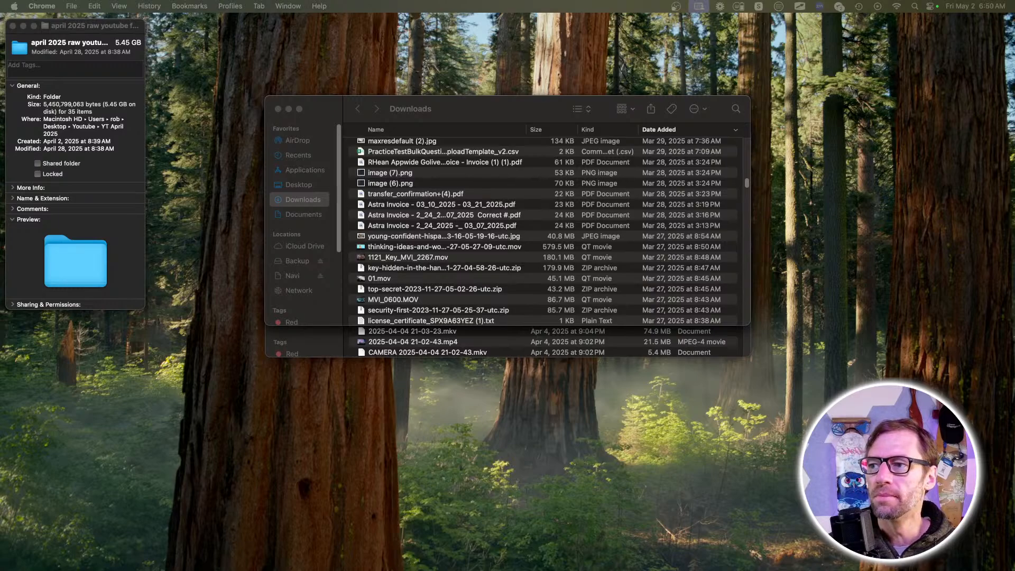
Step: Close the open Finder windows and the folder's info window on the desktop
click(645, 208)
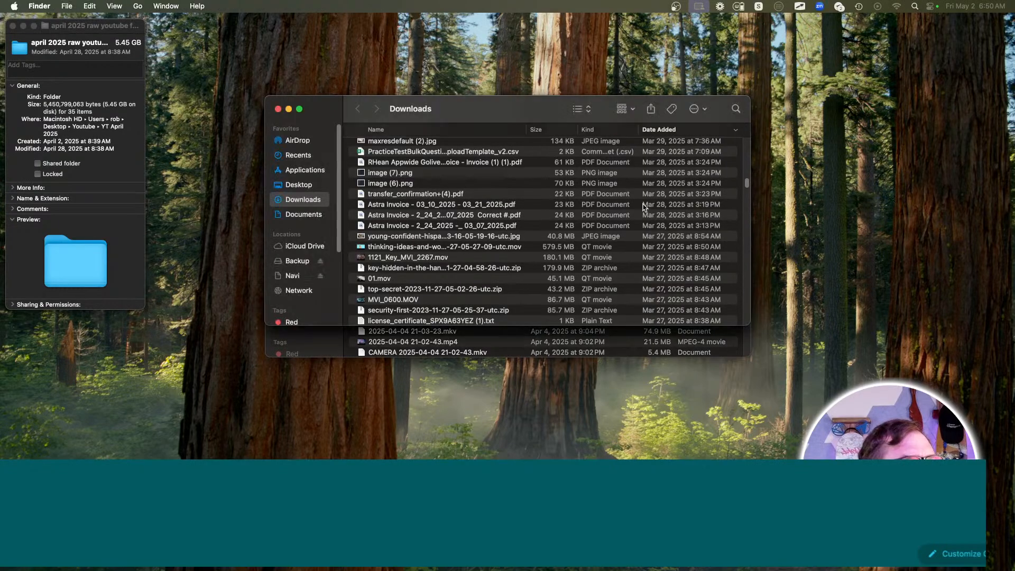
key(super+w)
click(44, 160)
key(super+w)
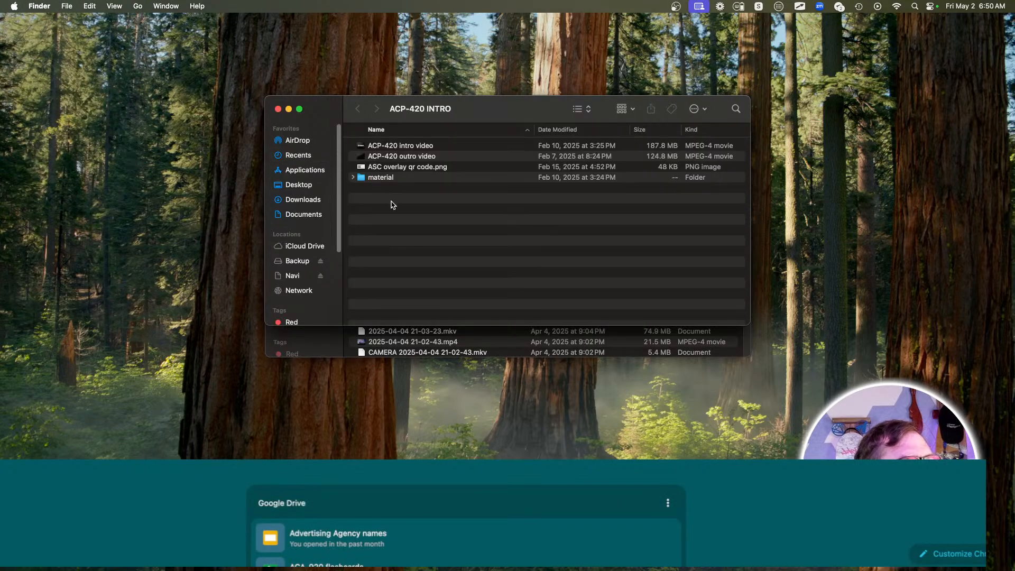
key(super+w)
key(super+w)
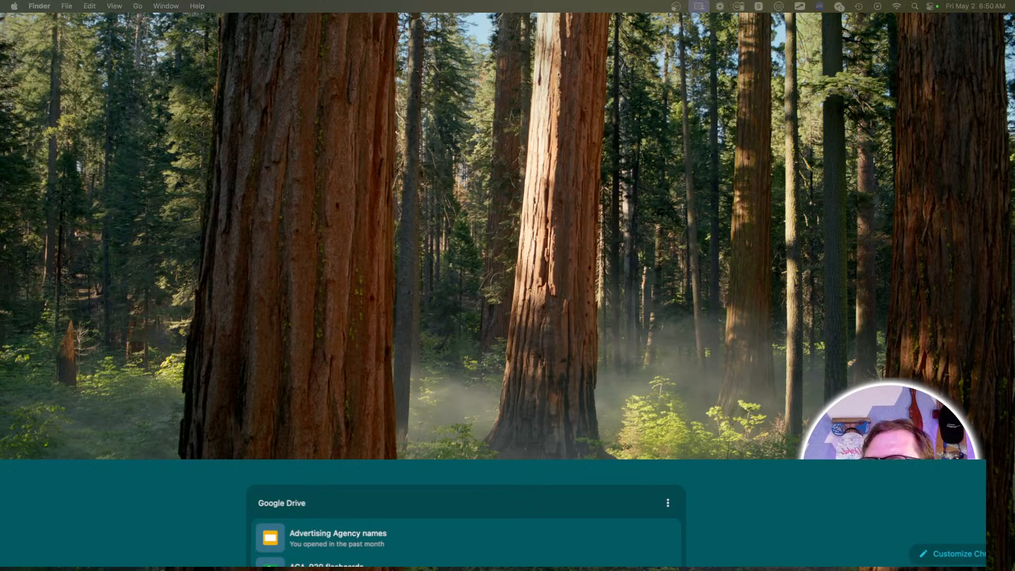
Step: Restore the closed Jira page in the browser filling the entire screen and return to issue RTS-3
key(super+shift+t)
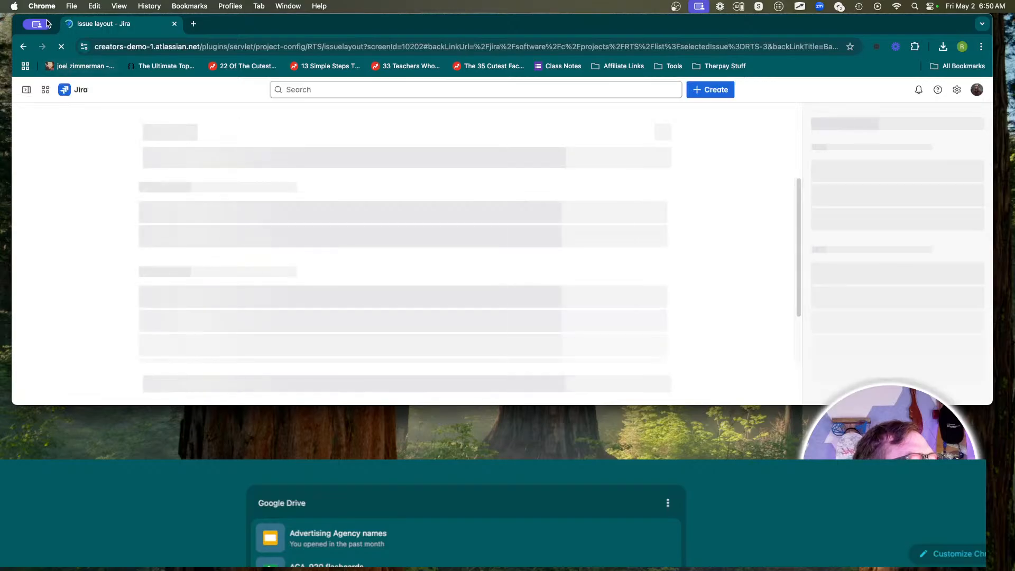
mouse_move(37, 23)
mouse_move(66, 153)
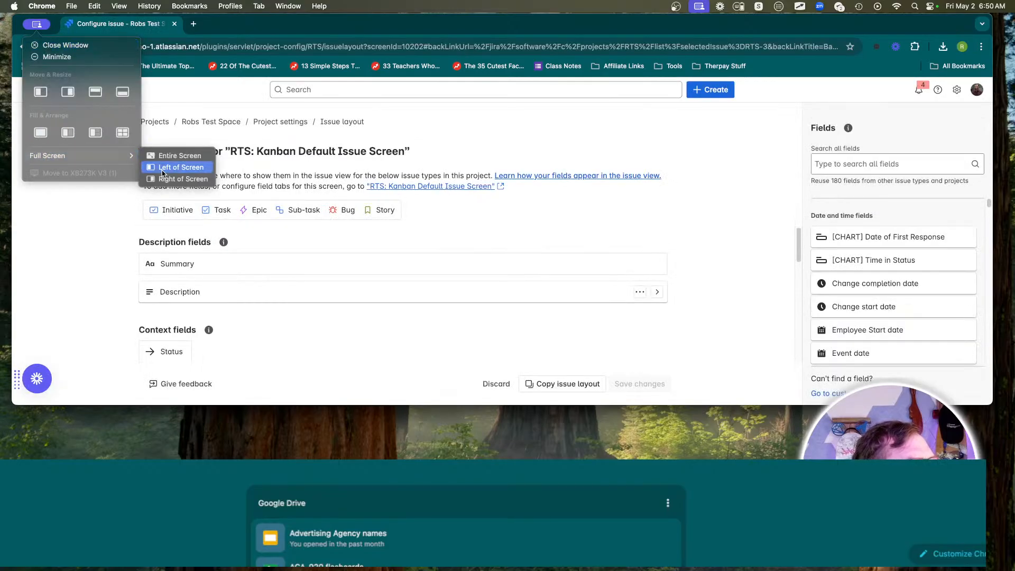
click(174, 157)
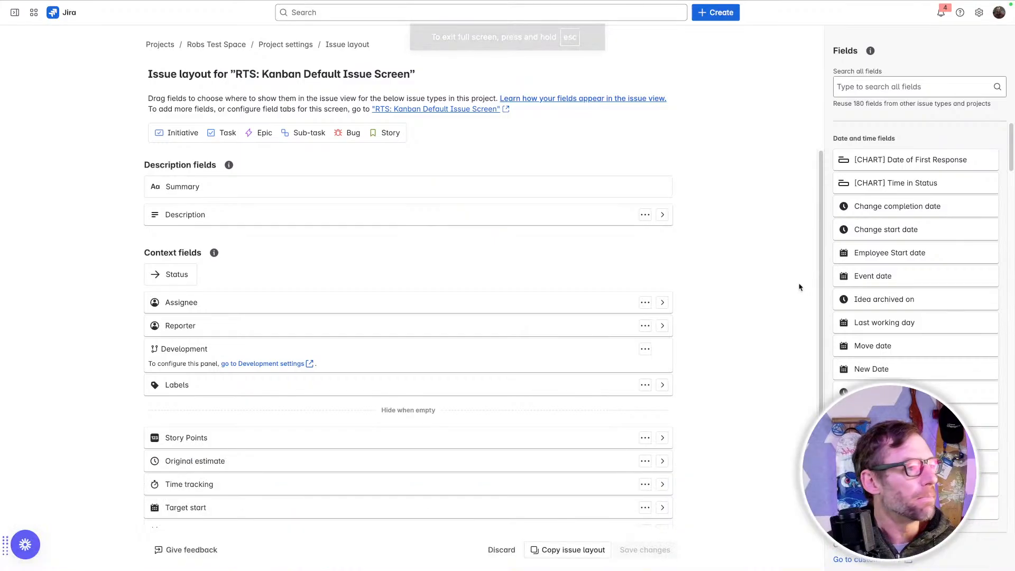
key(super+bracketleft)
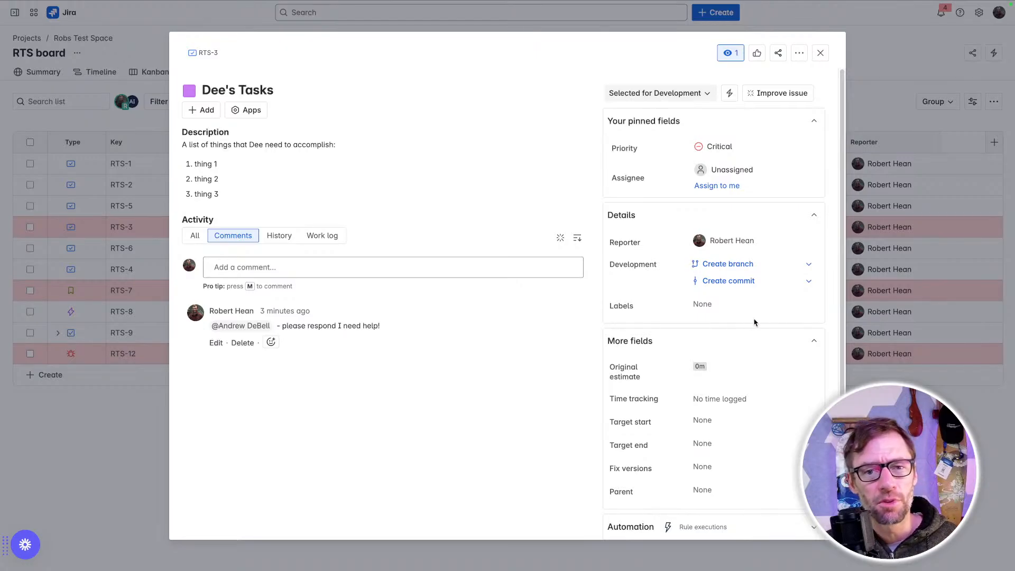
Step: Choose yourself as the assignee of RTS-3 from the list of people and set it back to Unassigned
scroll(735, 320, down, 1)
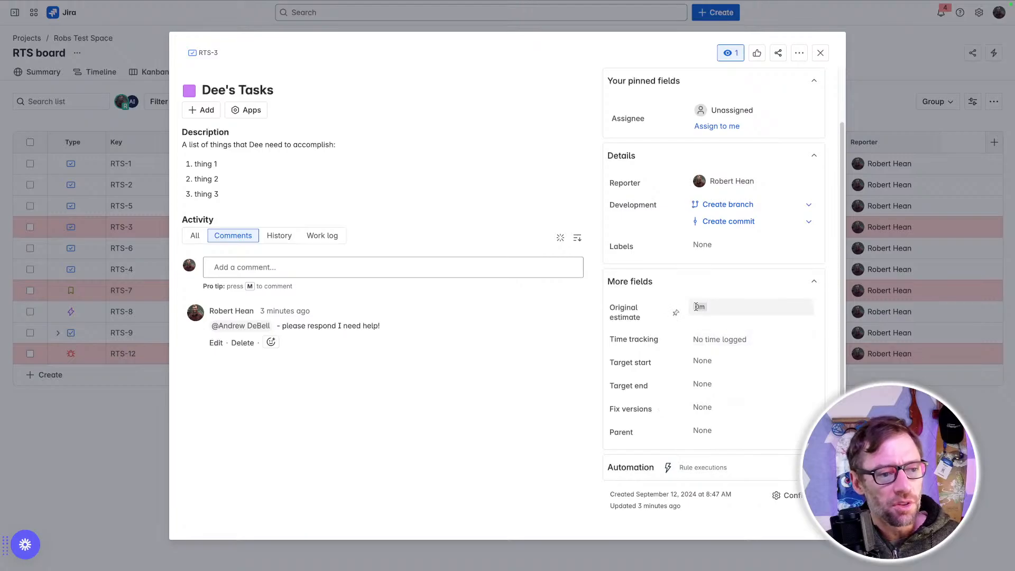
scroll(720, 306, up, 2)
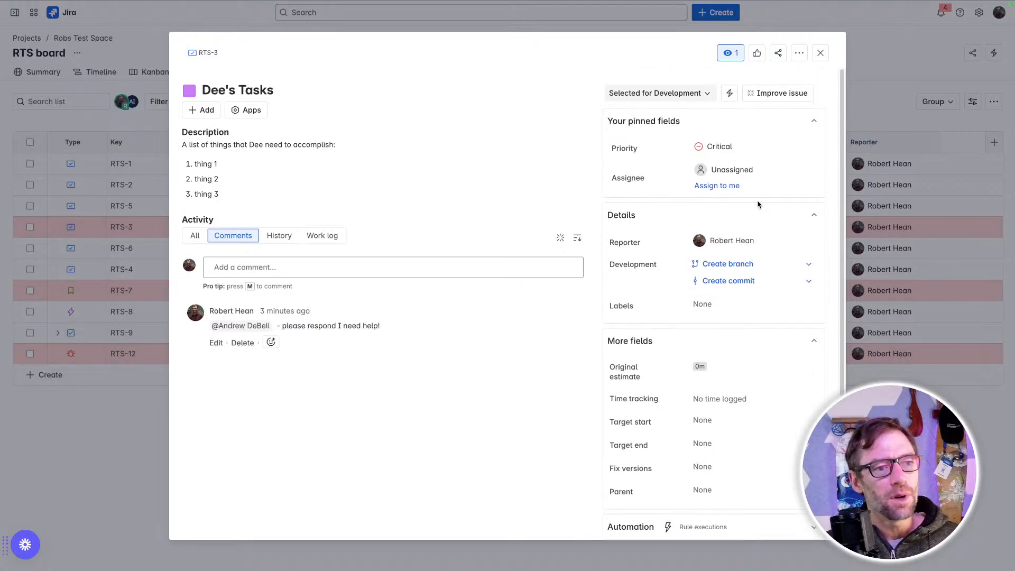
click(725, 169)
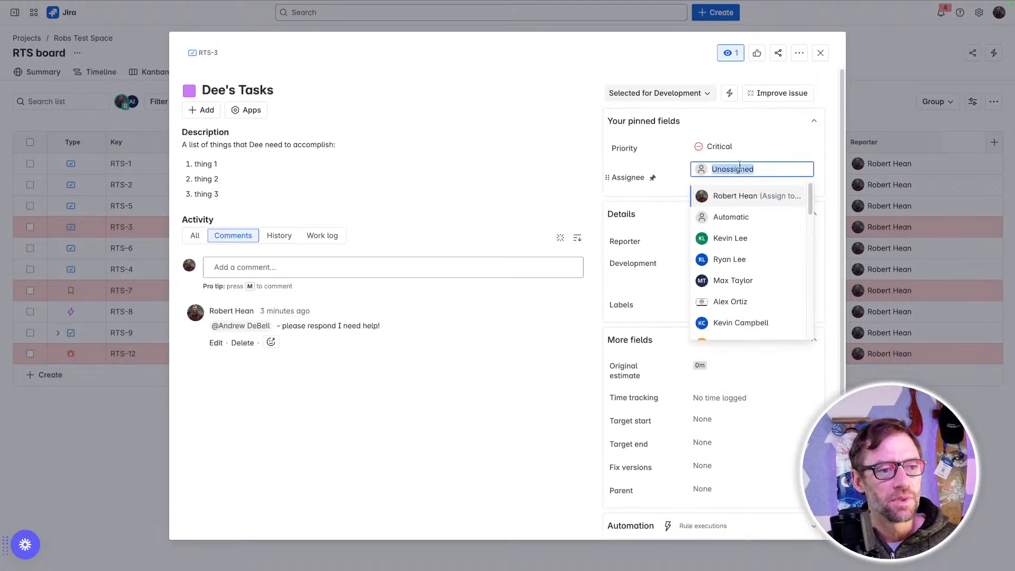
click(740, 195)
click(747, 167)
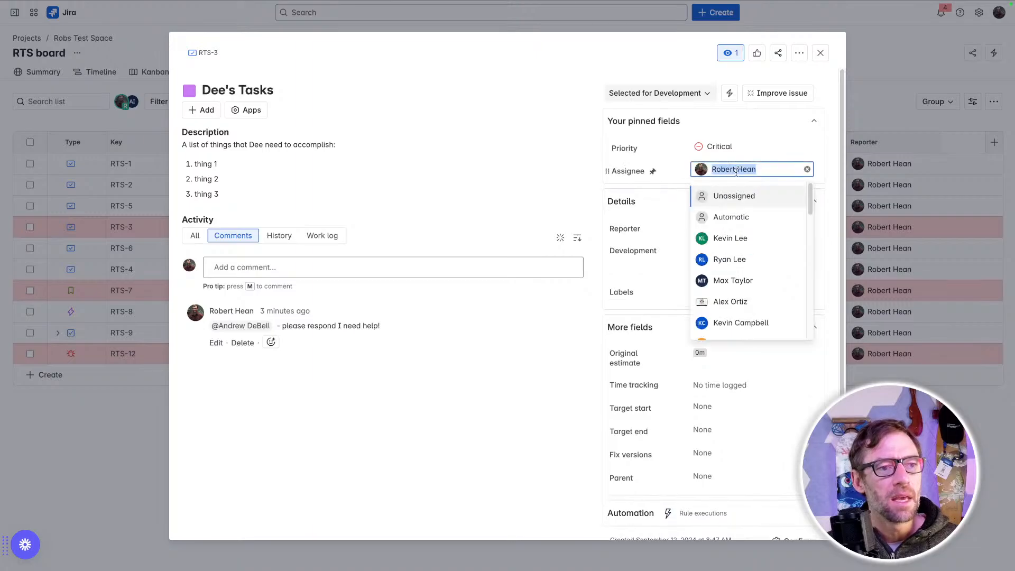
click(739, 195)
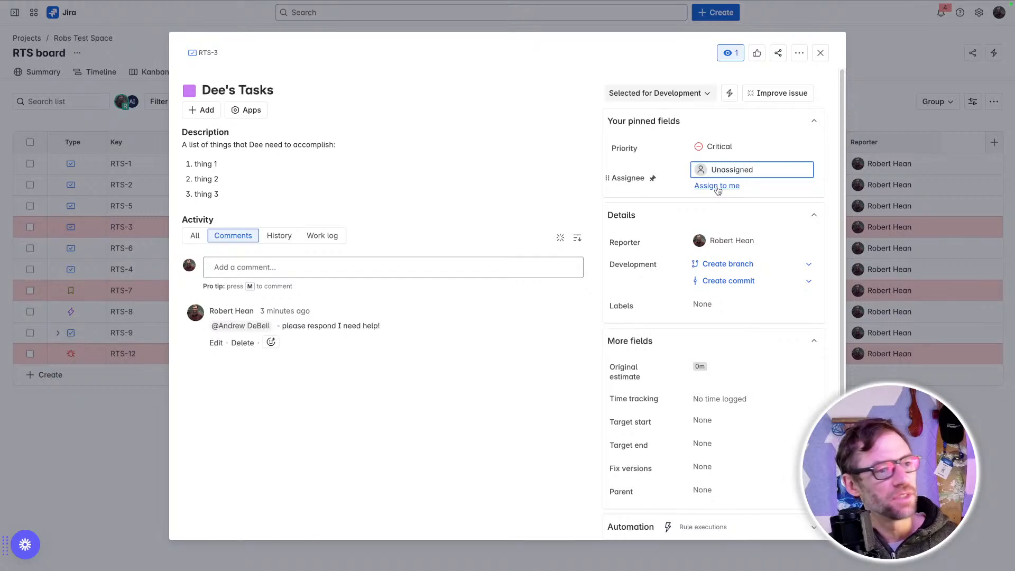
Step: Assign RTS-3 to yourself with the quick self-assign option and close the issue
click(716, 186)
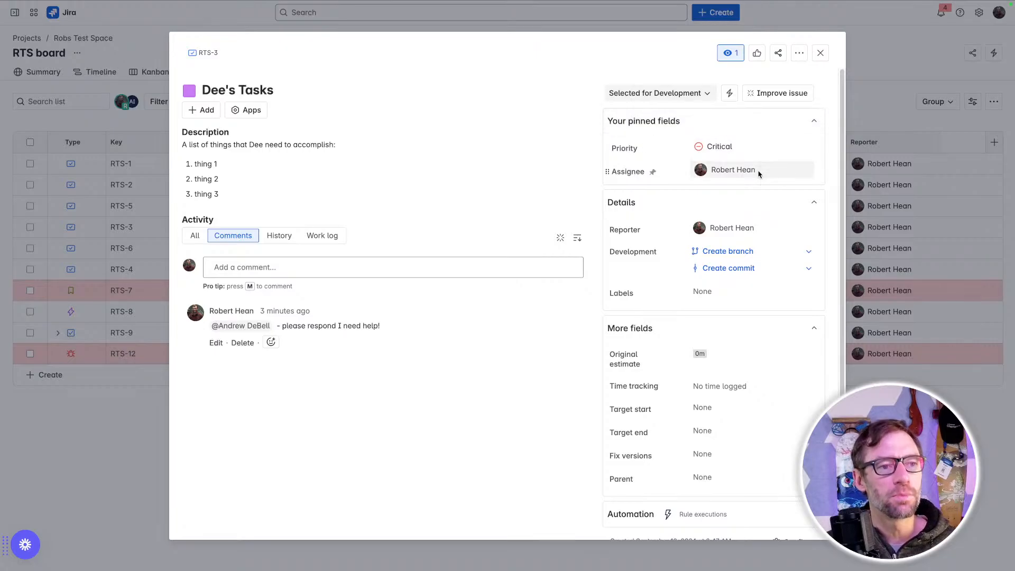
click(820, 53)
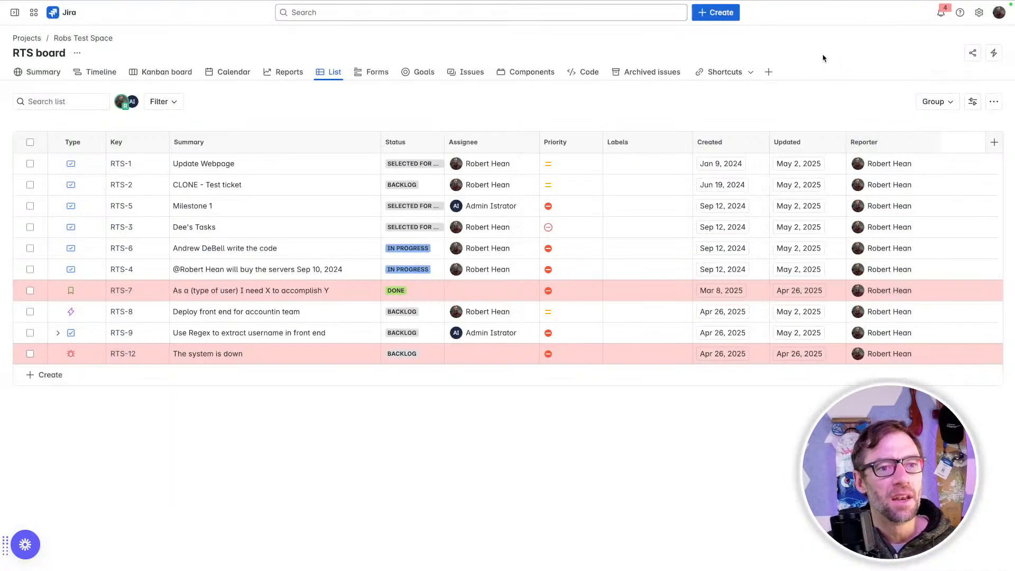
Step: Switch to the Kanban board, reassign the Dee's Tasks card (RTS-3) to another team member and check the assignee choices of RTS-1
click(907, 162)
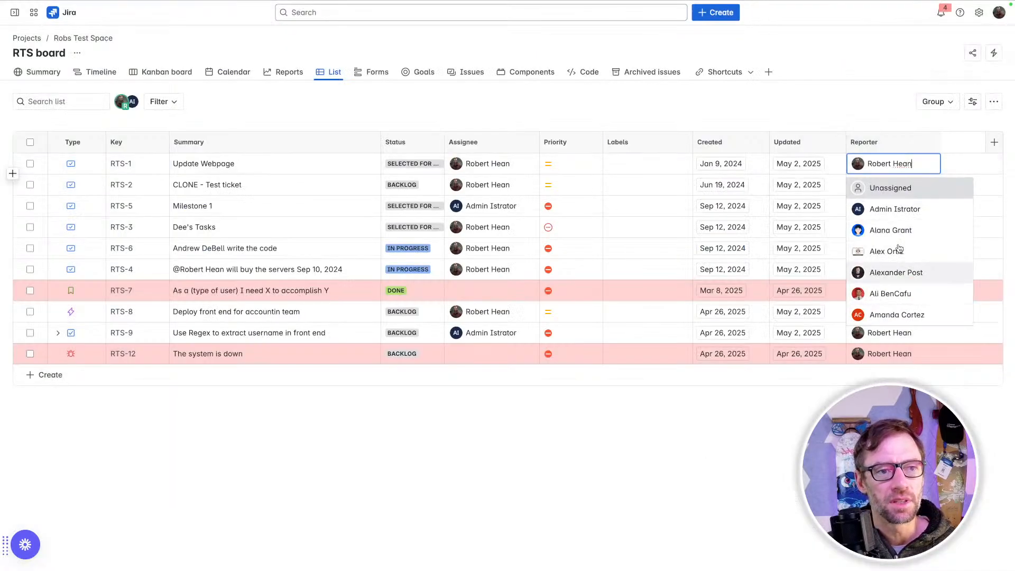
click(168, 72)
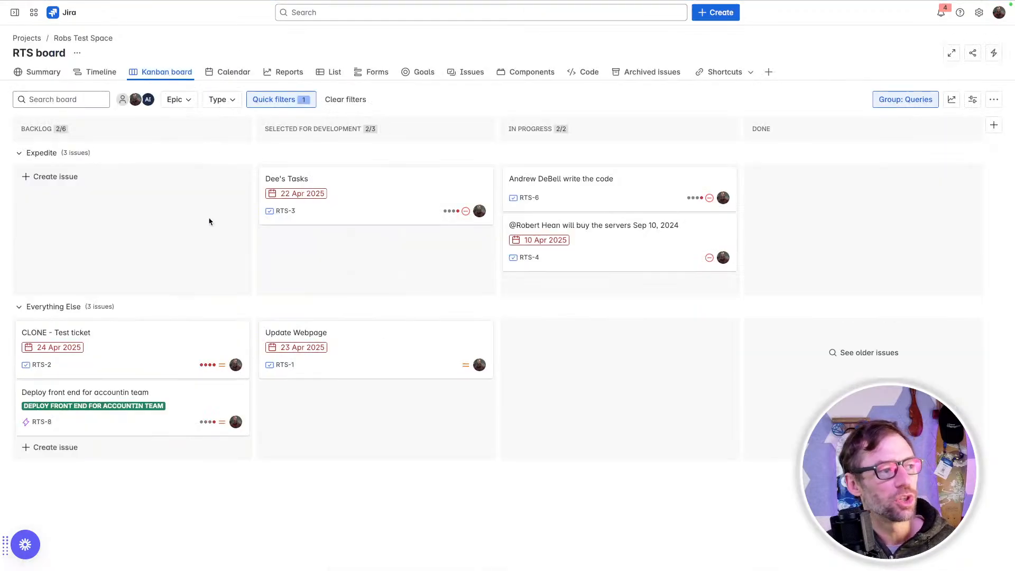
click(479, 211)
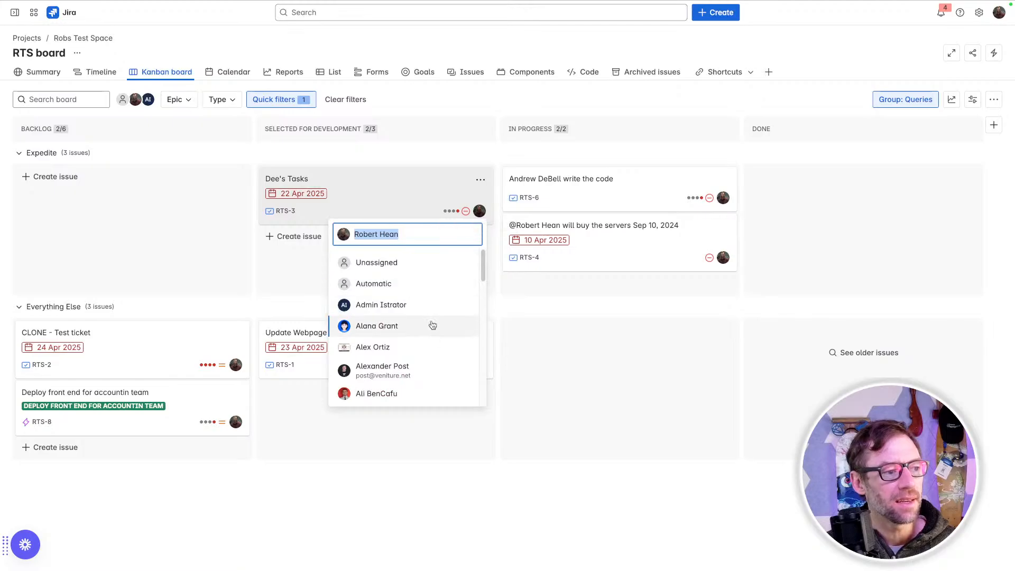
click(431, 324)
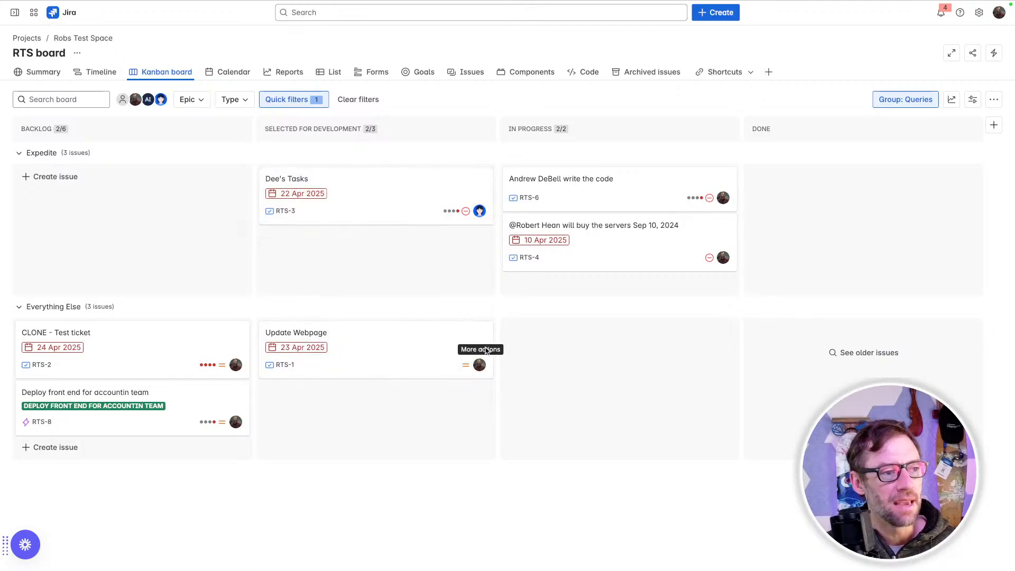
click(479, 364)
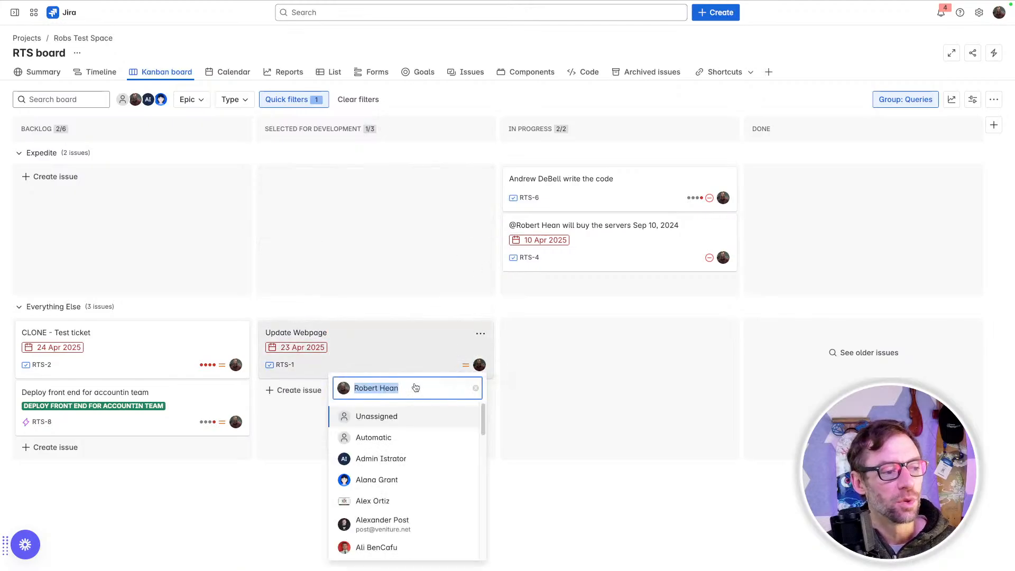
click(203, 501)
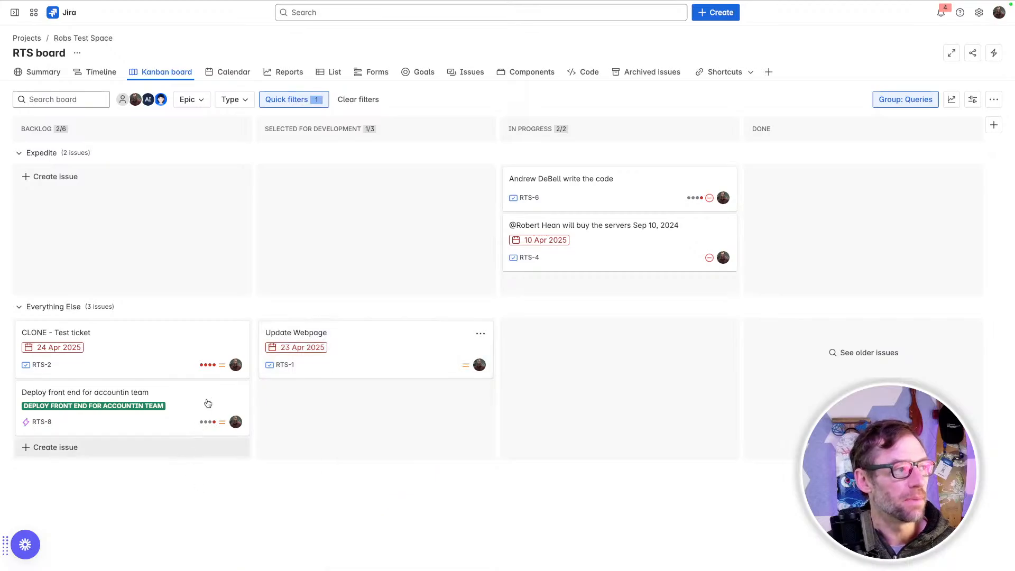
Step: Clear the "Assigned to me" quick filter on the Kanban board and check the board's grouping options
click(299, 100)
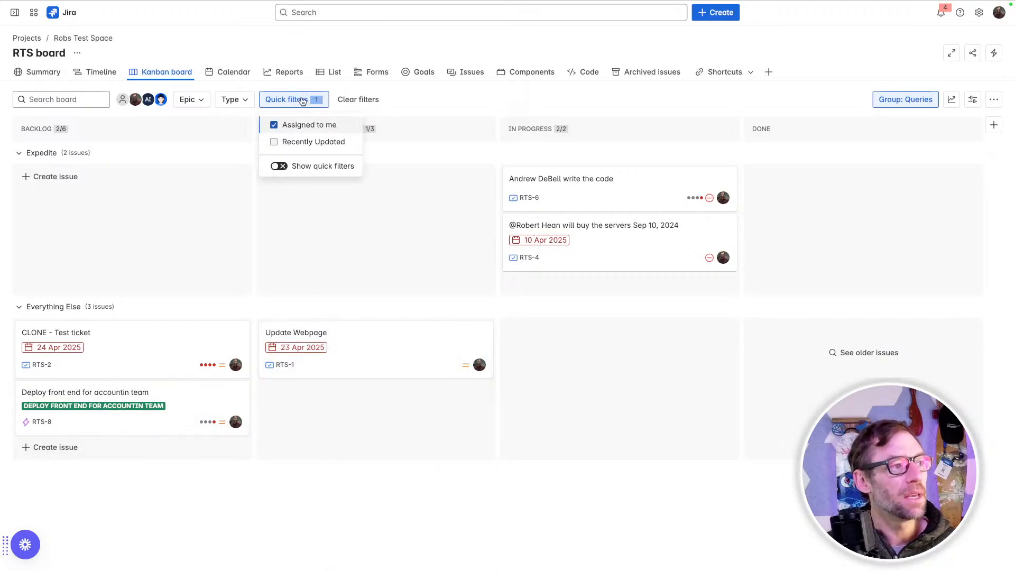
click(274, 125)
click(859, 96)
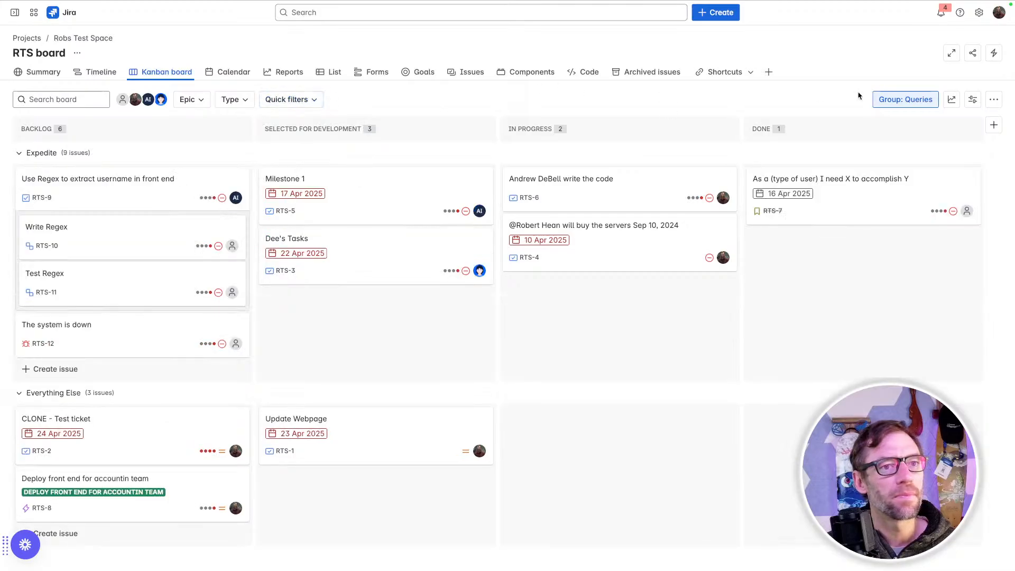
click(896, 100)
click(835, 99)
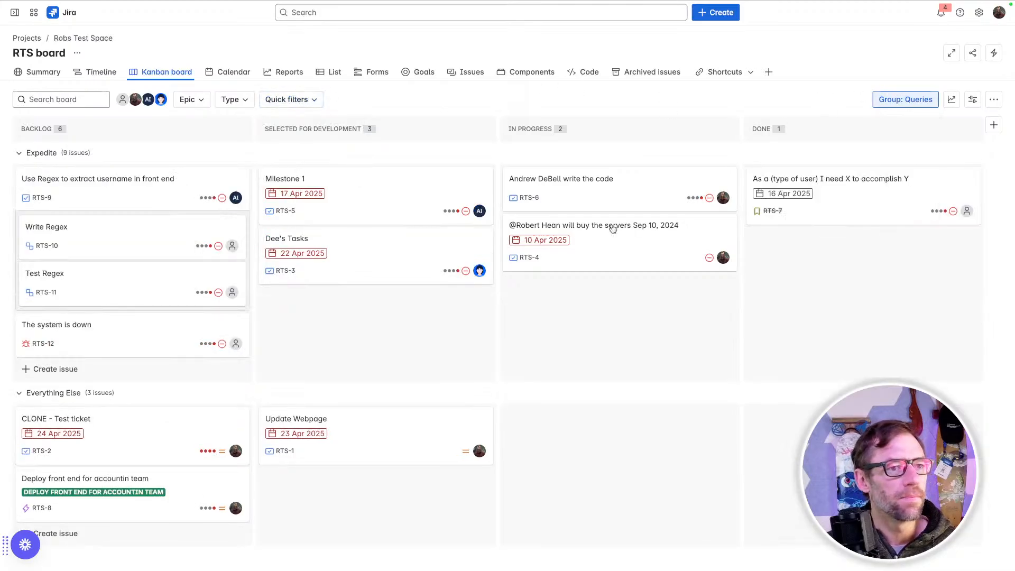
Step: Review the assignee choices for the CLONE - Test ticket card (RTS-2) and close the list
click(236, 451)
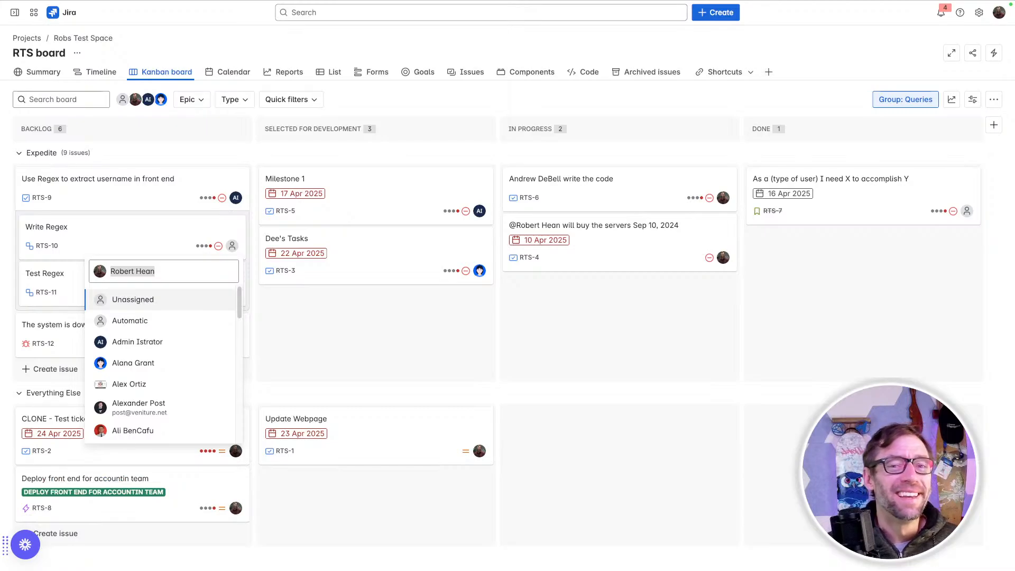
click(772, 274)
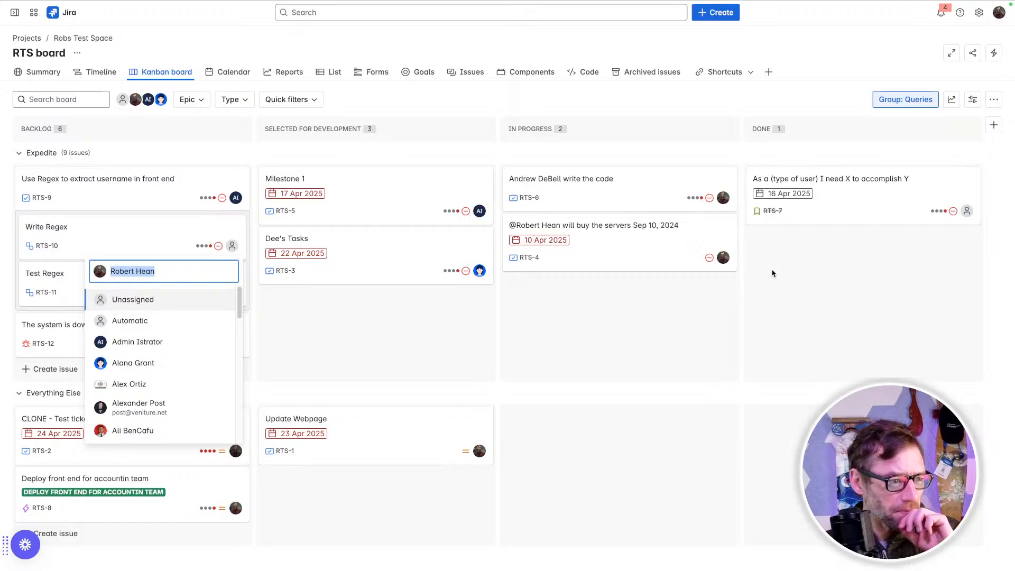
click(295, 347)
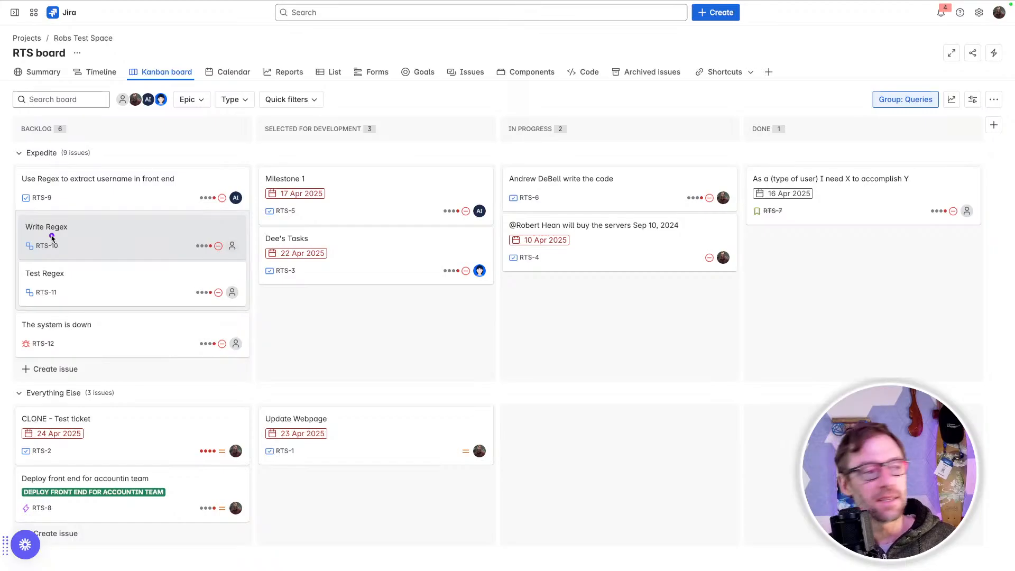
mouse_move(345, 129)
mouse_down()
mouse_move(485, 186)
mouse_move(397, 115)
mouse_move(340, 117)
mouse_up()
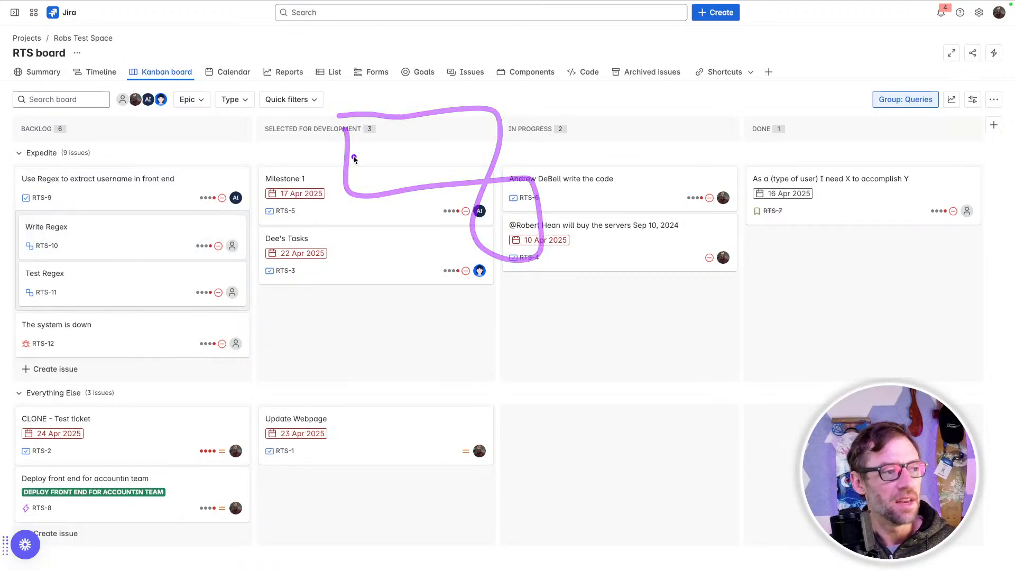
mouse_move(365, 153)
mouse_down()
mouse_move(360, 225)
mouse_move(447, 226)
mouse_move(484, 241)
mouse_move(475, 344)
mouse_move(628, 344)
mouse_move(634, 233)
mouse_move(568, 217)
mouse_move(472, 218)
mouse_move(478, 106)
mouse_move(374, 109)
mouse_move(364, 180)
mouse_up()
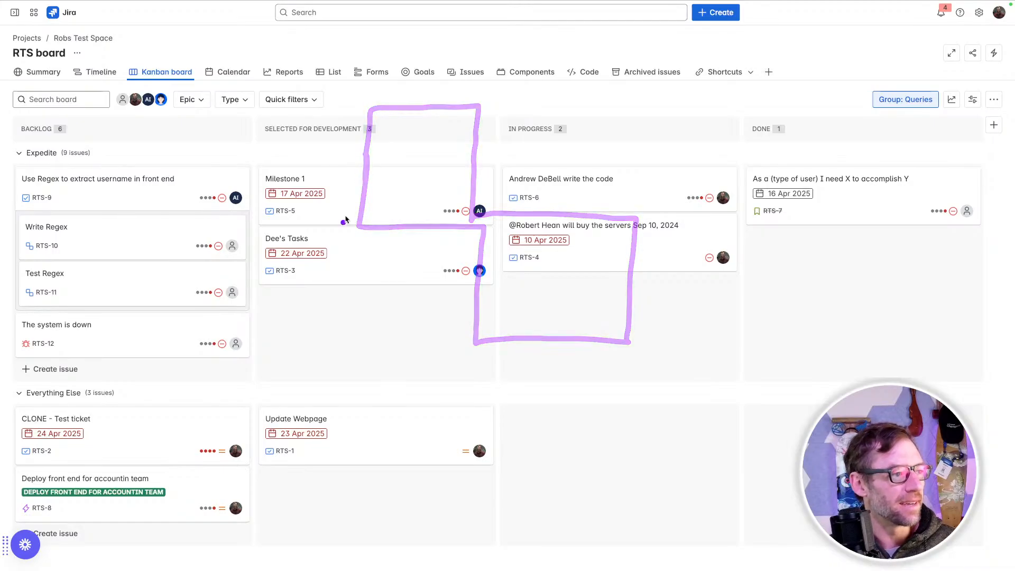
drag(130, 235, 173, 249)
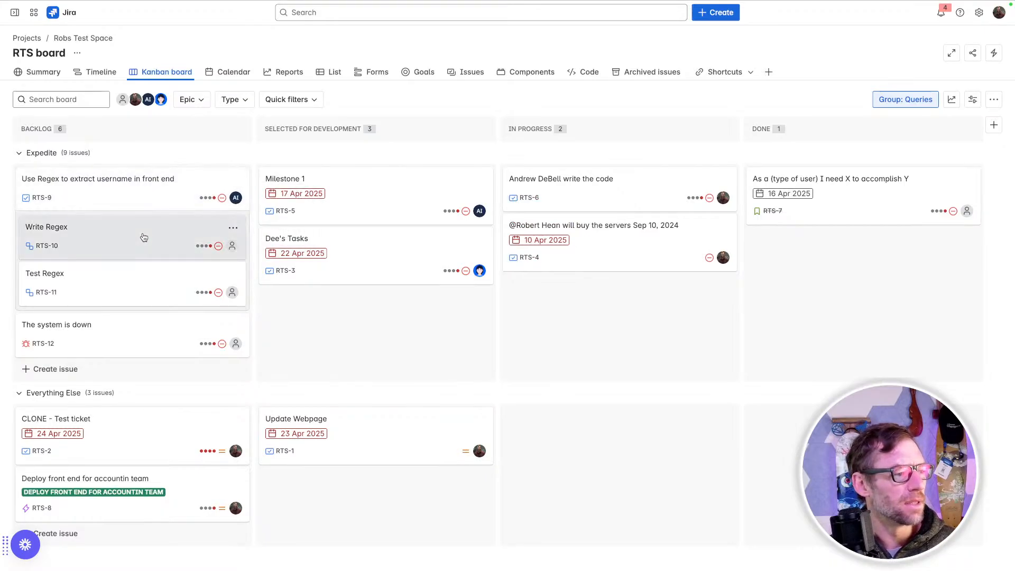
Step: Move the Write Regex subtask (RTS-10) to Selected for Development and set its status to Done from its issue details
drag(144, 237, 356, 446)
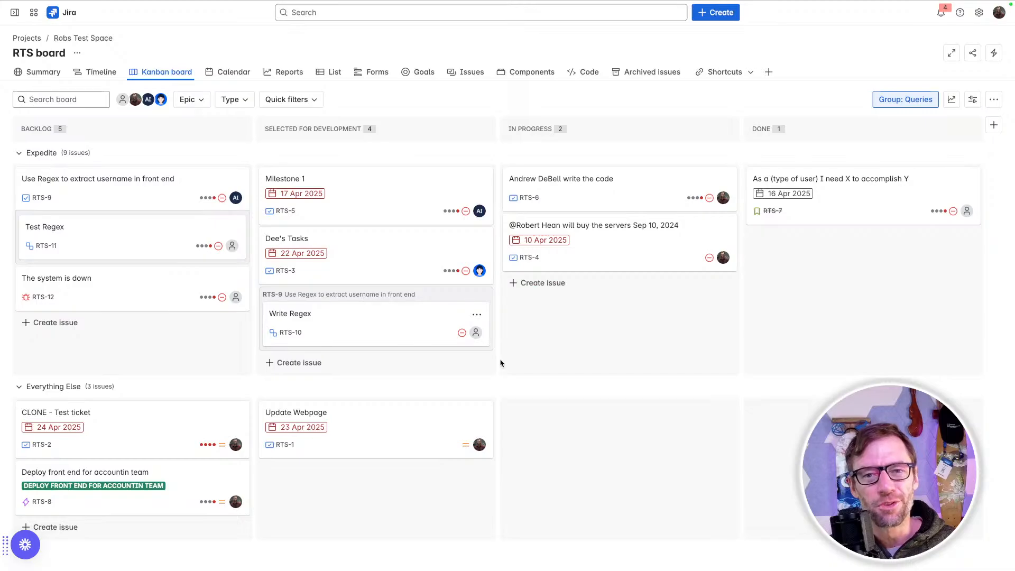
click(310, 319)
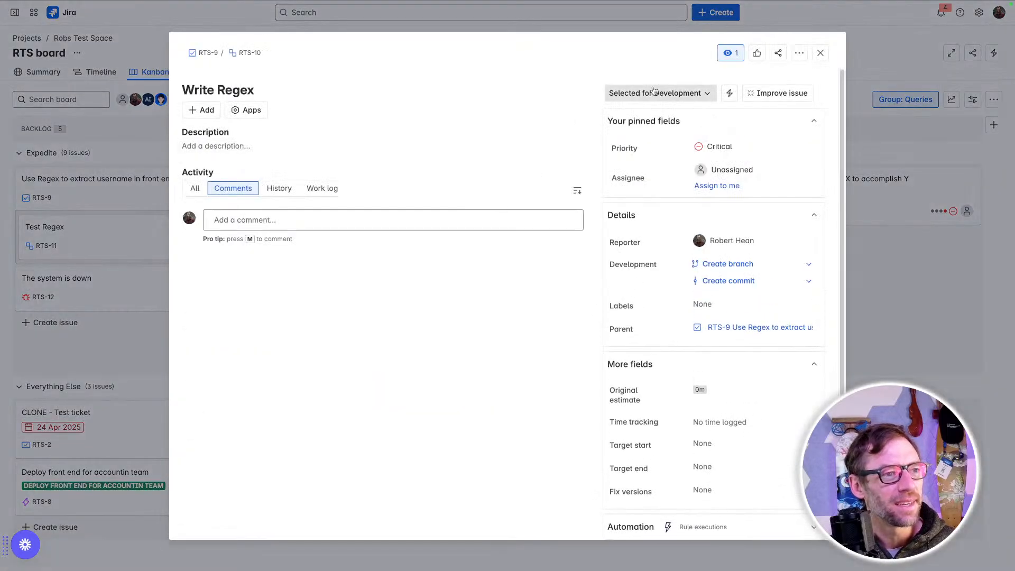
click(655, 93)
click(647, 152)
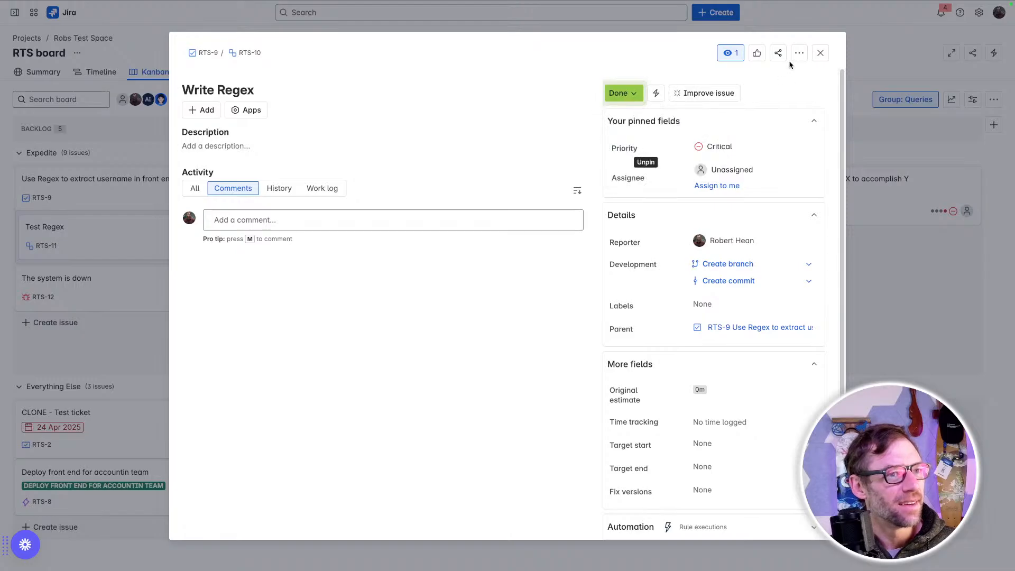
click(820, 53)
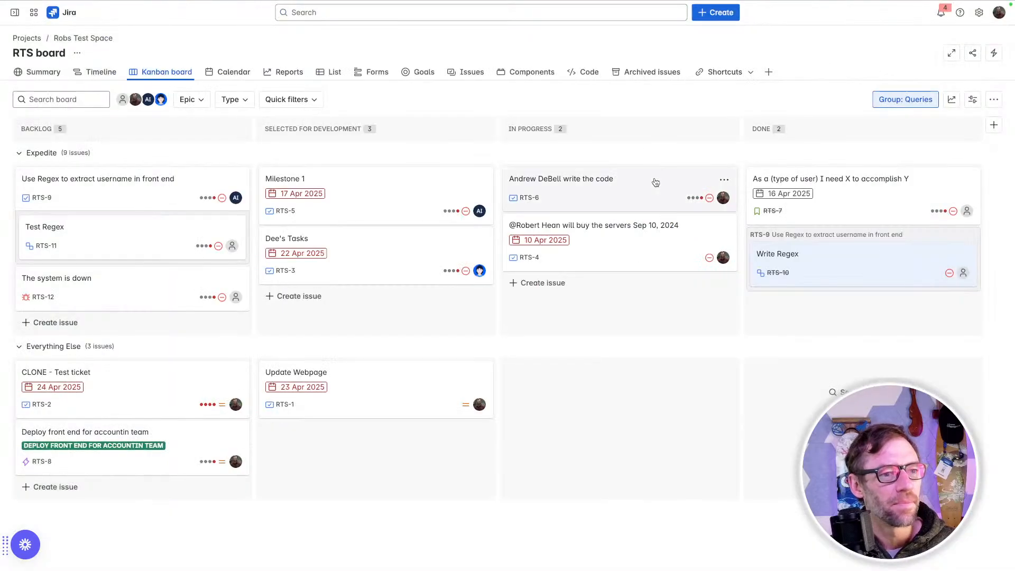
Step: Open the parent issue RTS-9 to examine its subtasks' statuses, completion progress and detail fields
click(117, 191)
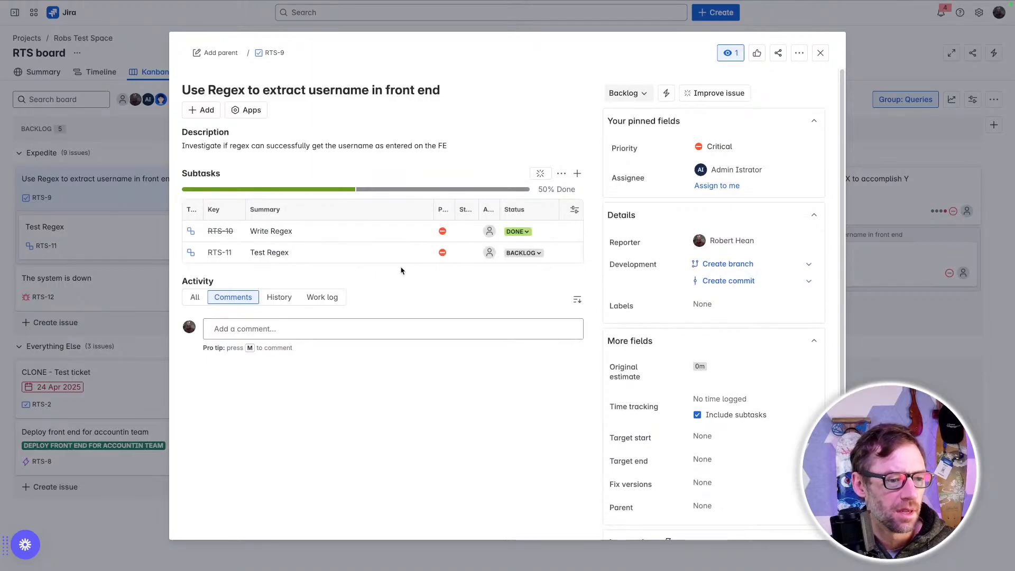
scroll(698, 389, down, 2)
scroll(705, 391, up, 2)
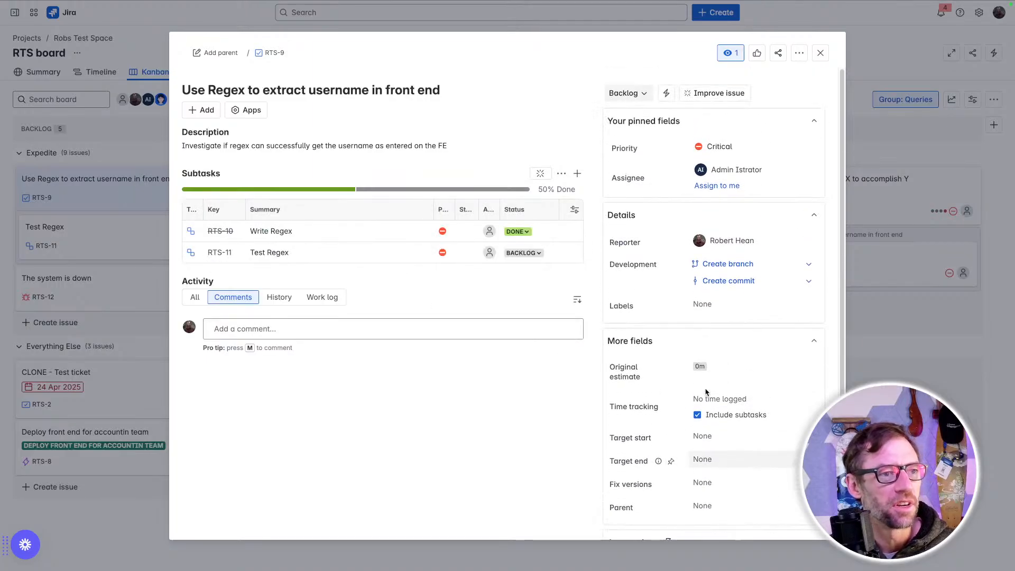
Step: Open the Milestone 1 issue (RTS-5) and examine its Git commands for creating a branch and a commit
key(Escape)
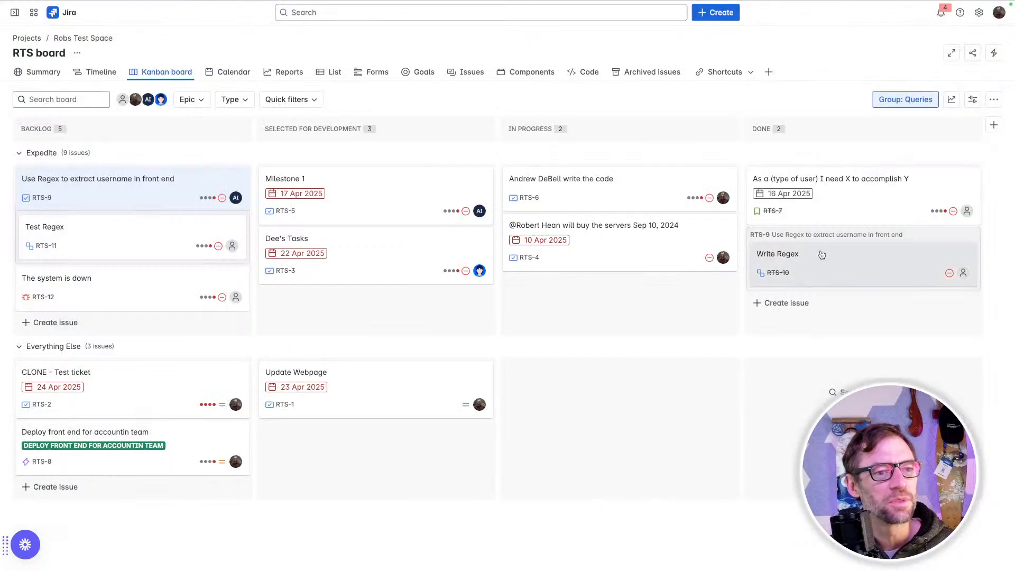
mouse_move(820, 254)
mouse_down()
mouse_move(600, 267)
mouse_move(827, 255)
mouse_move(817, 253)
mouse_up()
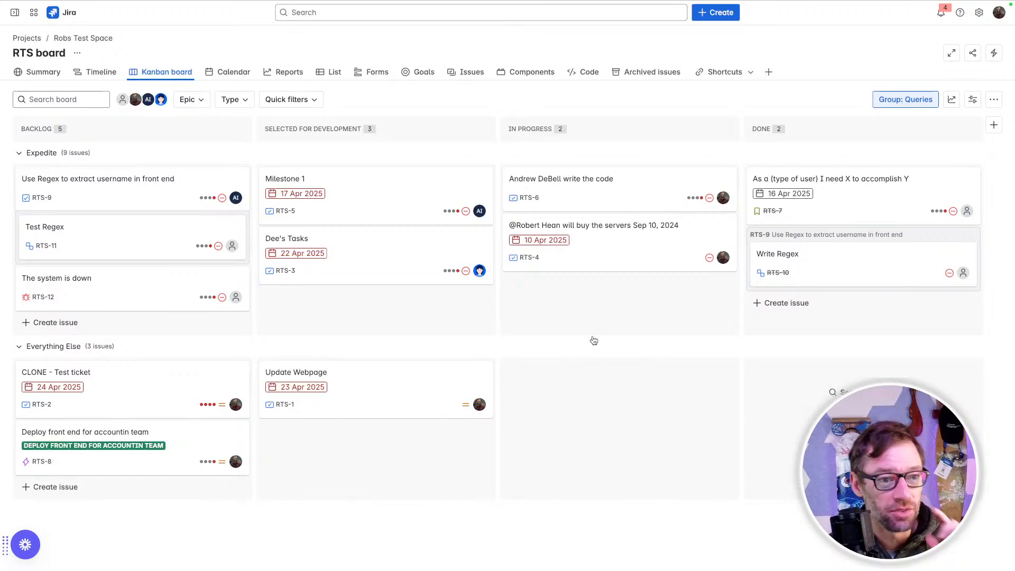
click(283, 184)
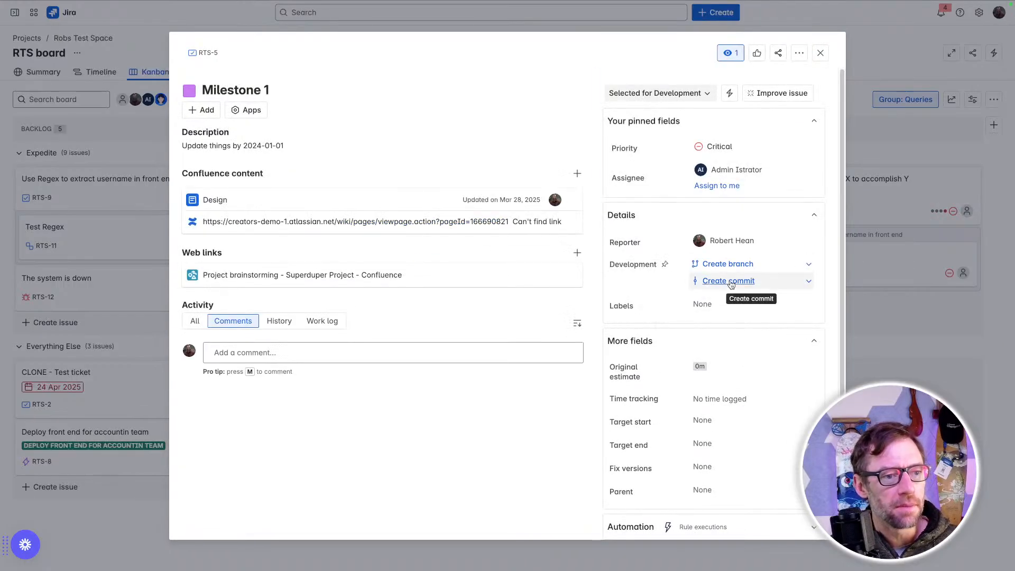
scroll(730, 284, down, 1)
click(809, 236)
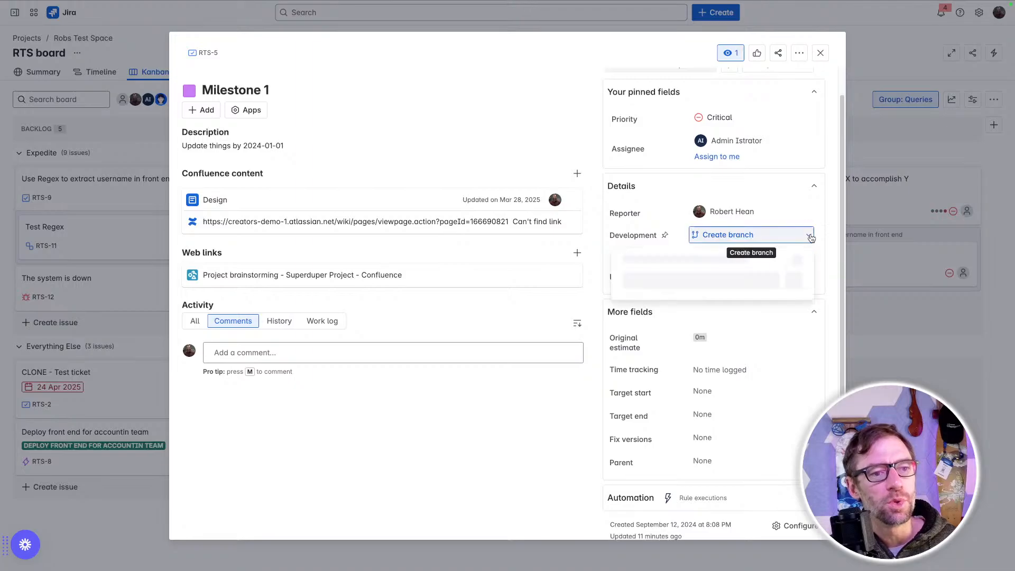
drag(624, 280, 760, 277)
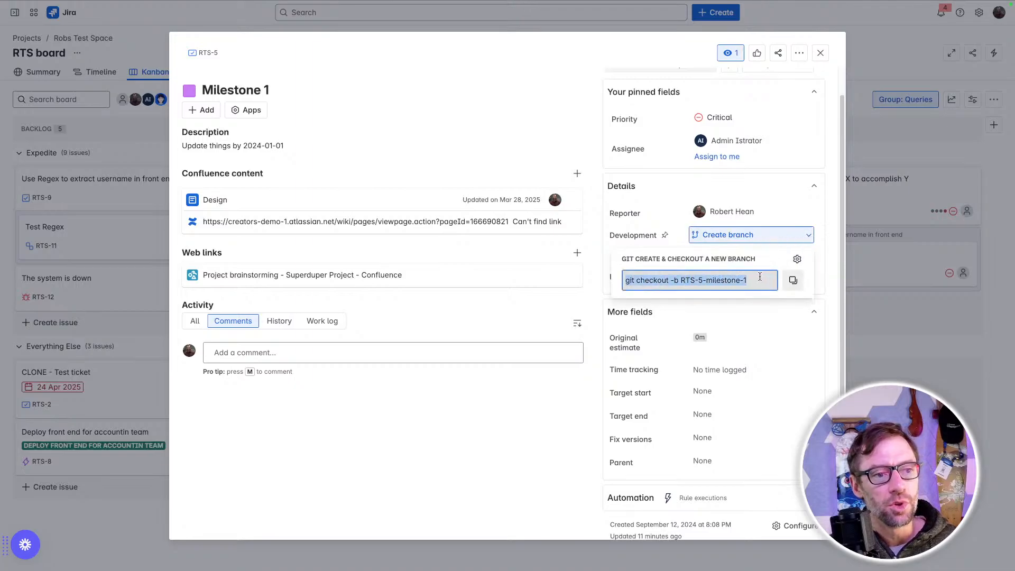
click(562, 324)
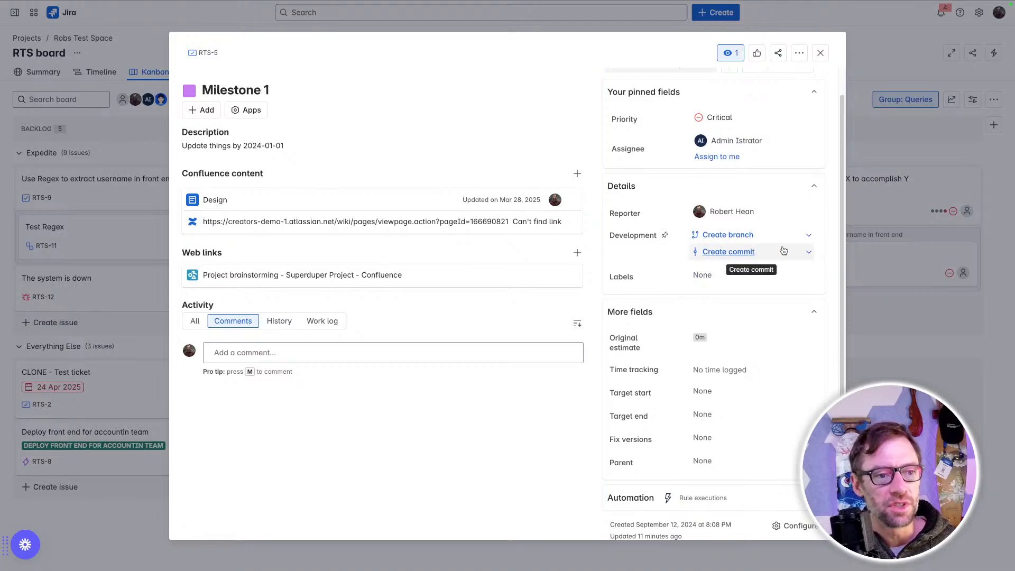
click(809, 252)
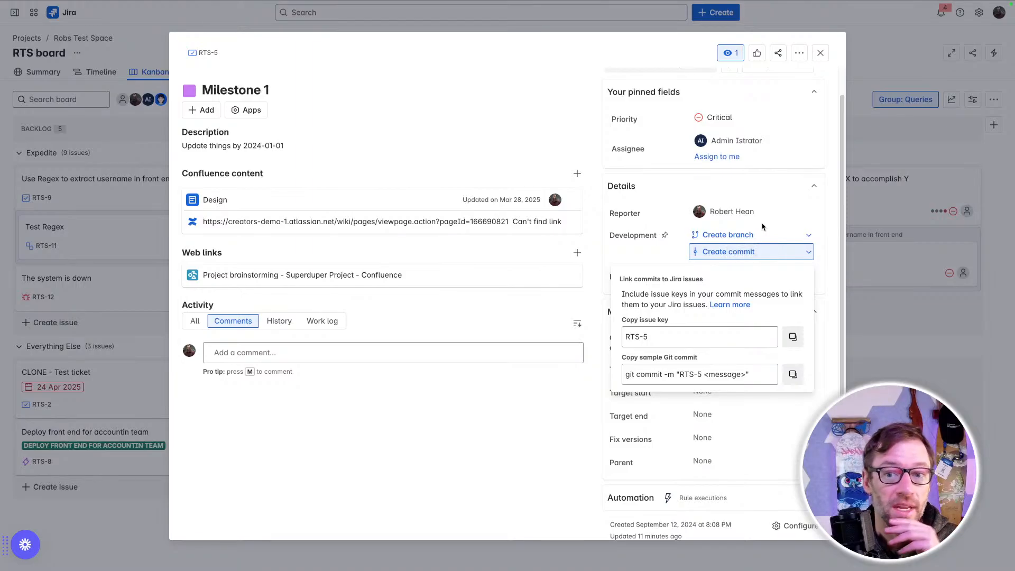
click(539, 147)
click(547, 233)
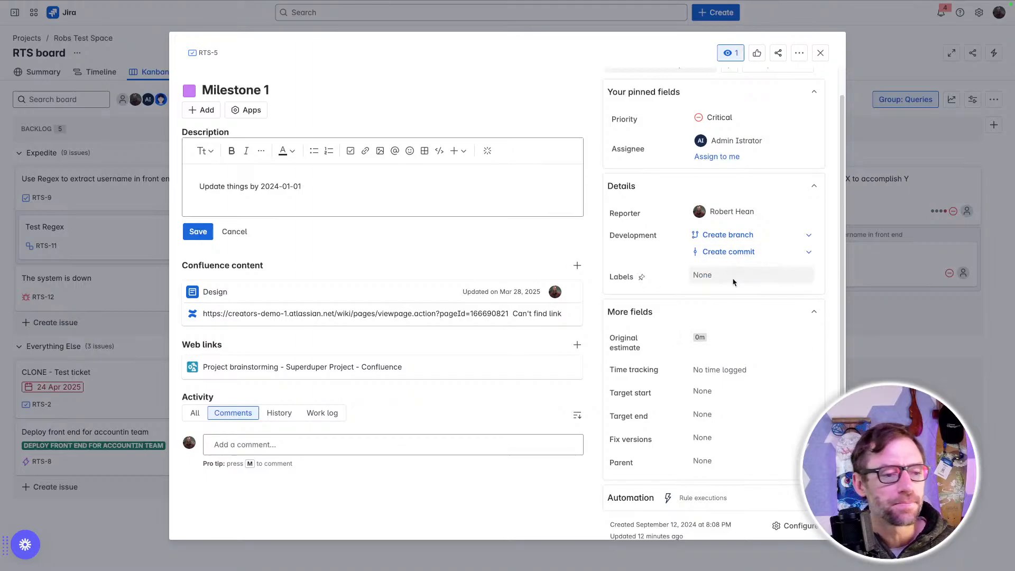
Step: Close the Milestone 1 issue and look up the Log work entry in the keyboard shortcuts list
scroll(684, 358, down, 1)
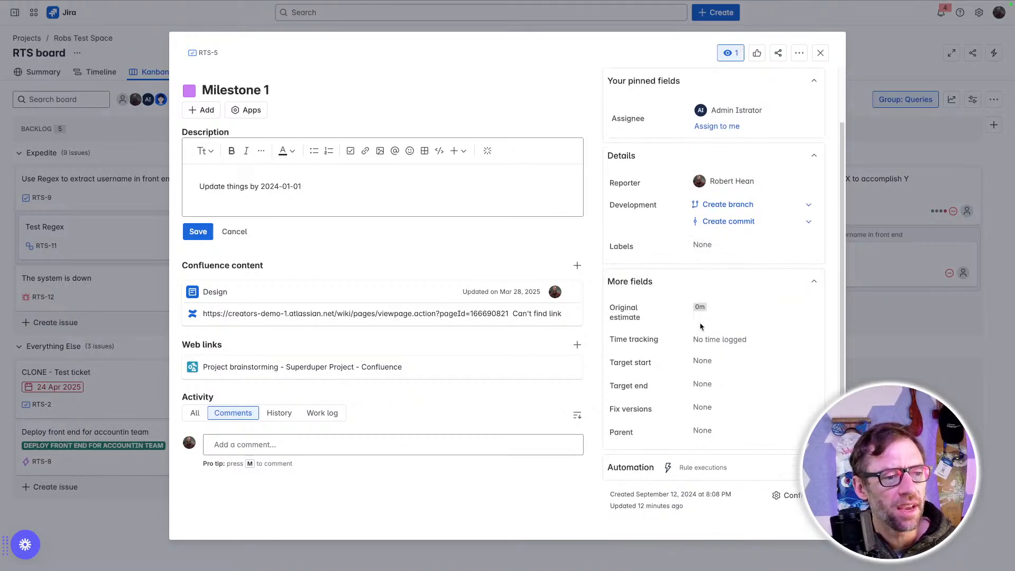
click(721, 336)
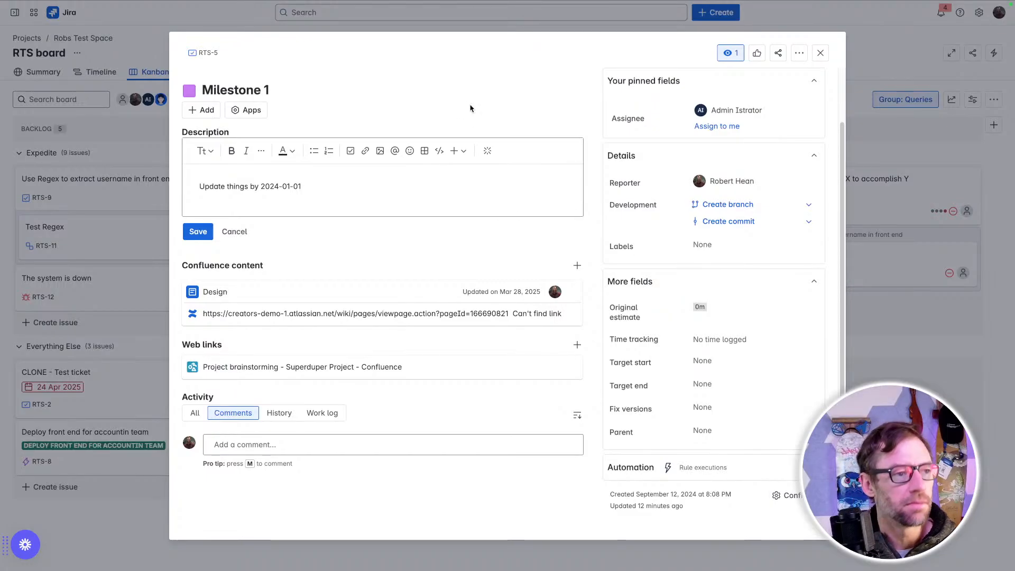
key(Escape)
key(question)
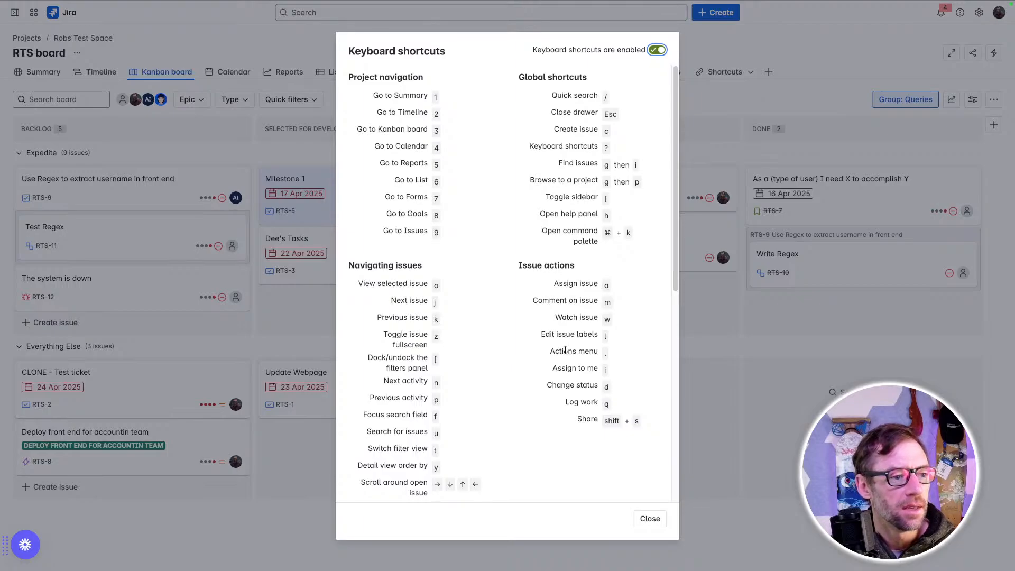
drag(566, 397, 598, 396)
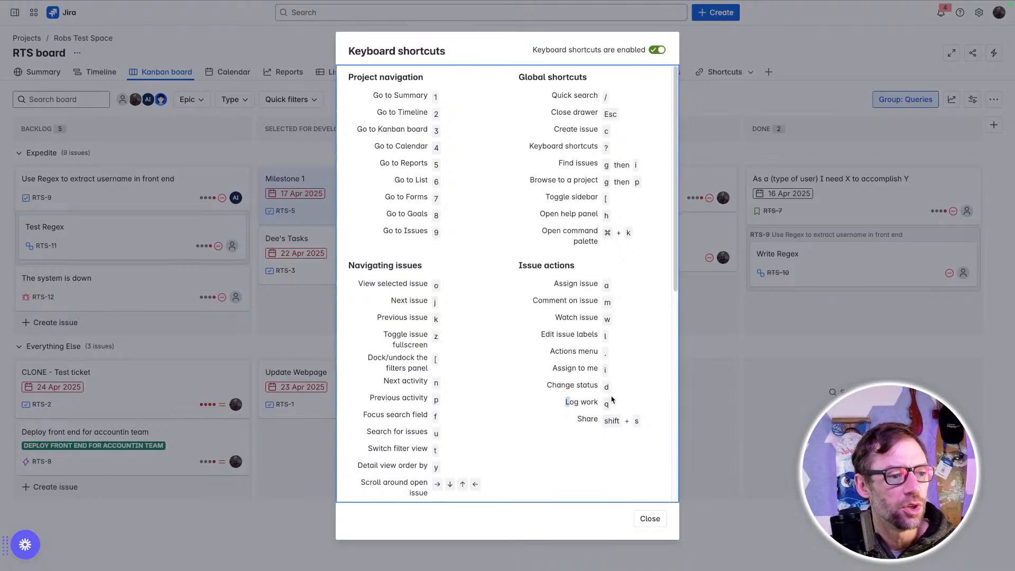
key(Escape)
Step: Reopen Milestone 1 (RTS-5) and log 1d of time spent with the work description "spoke with the team and setup a description"
click(277, 181)
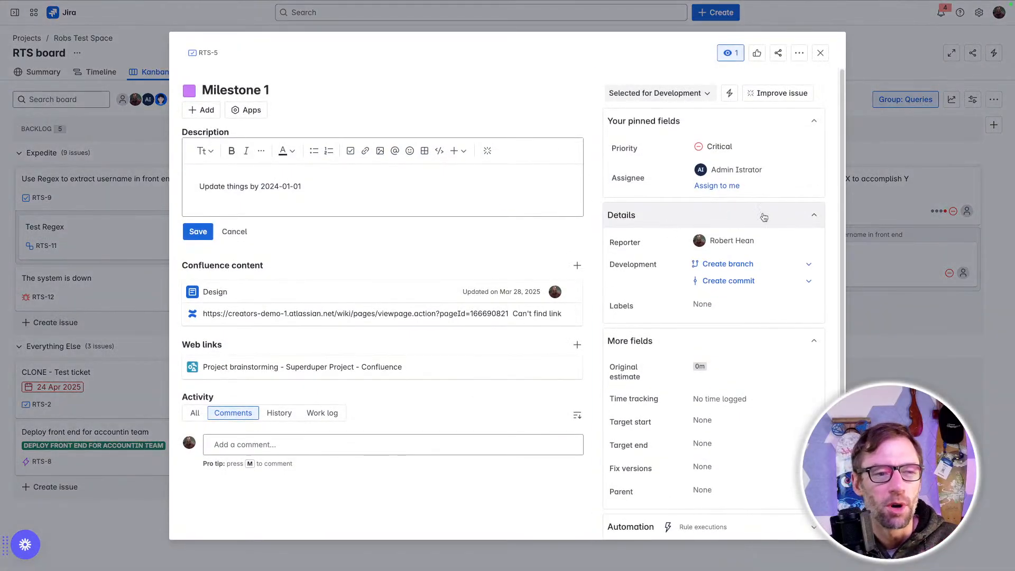
key(w)
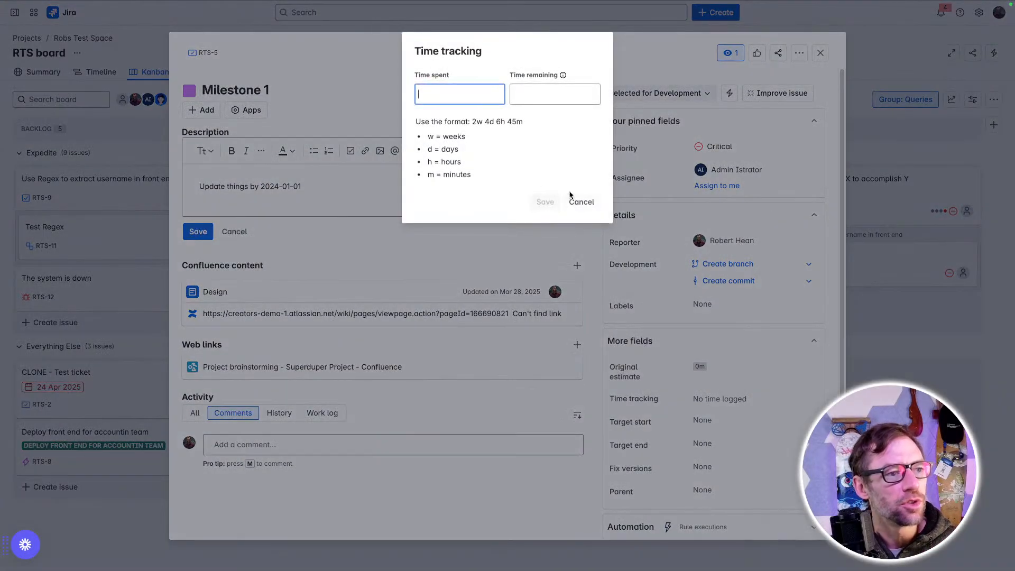
click(577, 201)
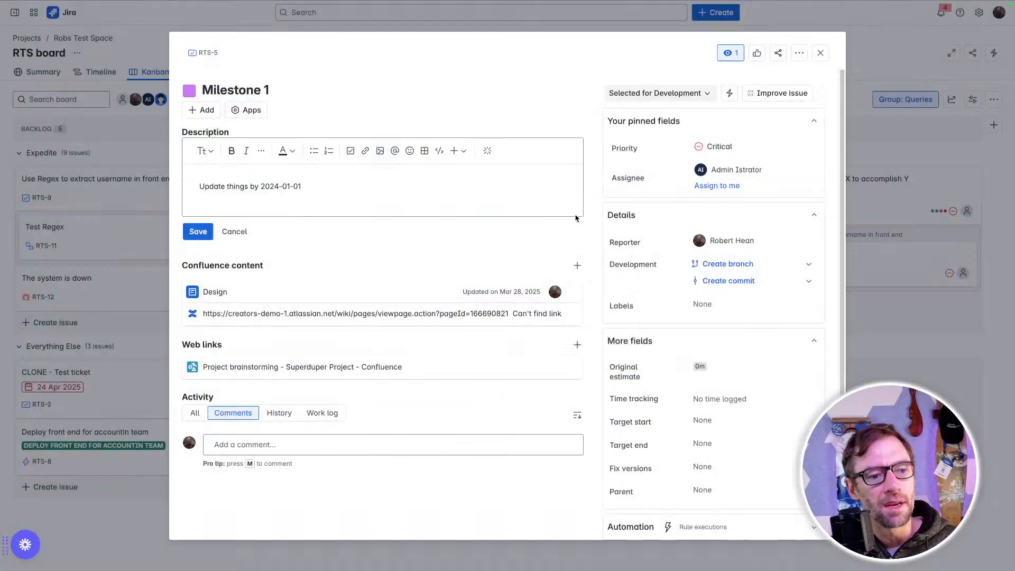
click(697, 399)
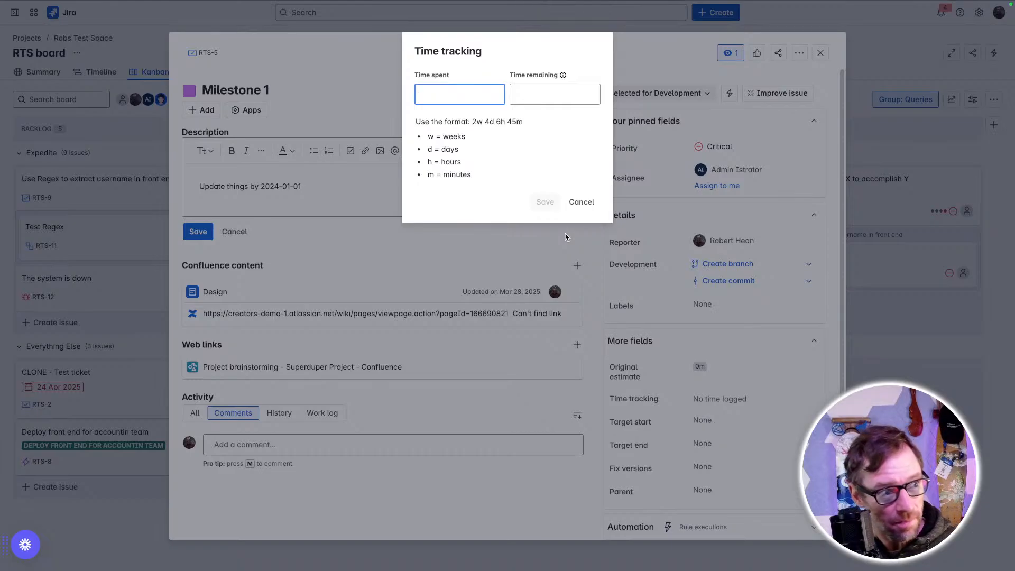
text(1d)
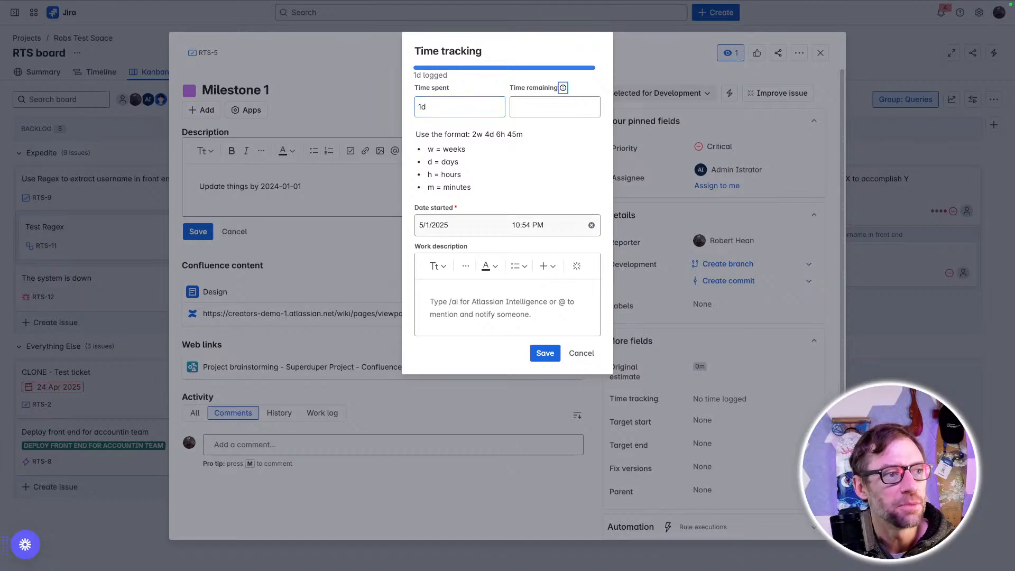
click(495, 326)
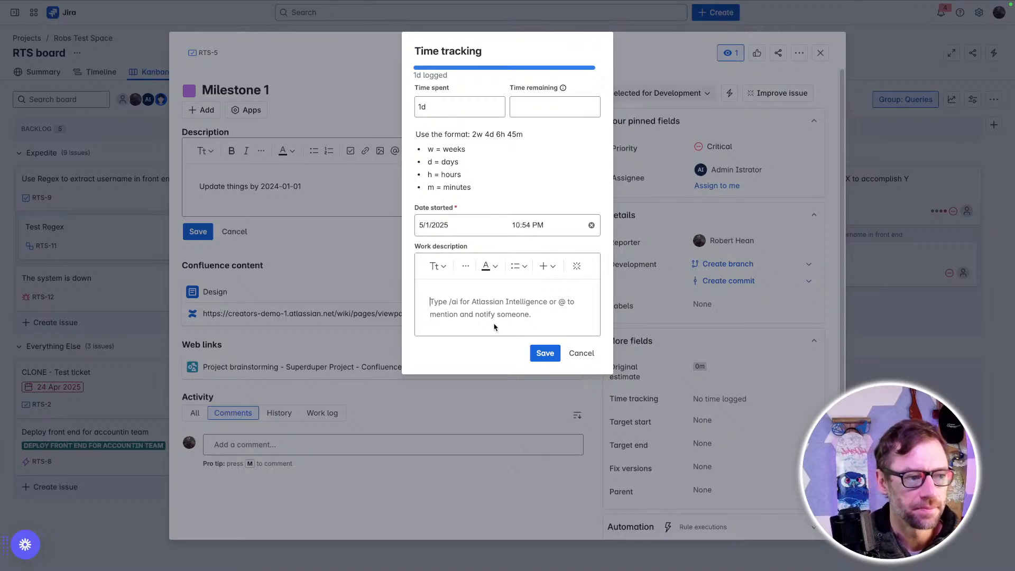
text(spoke with th)
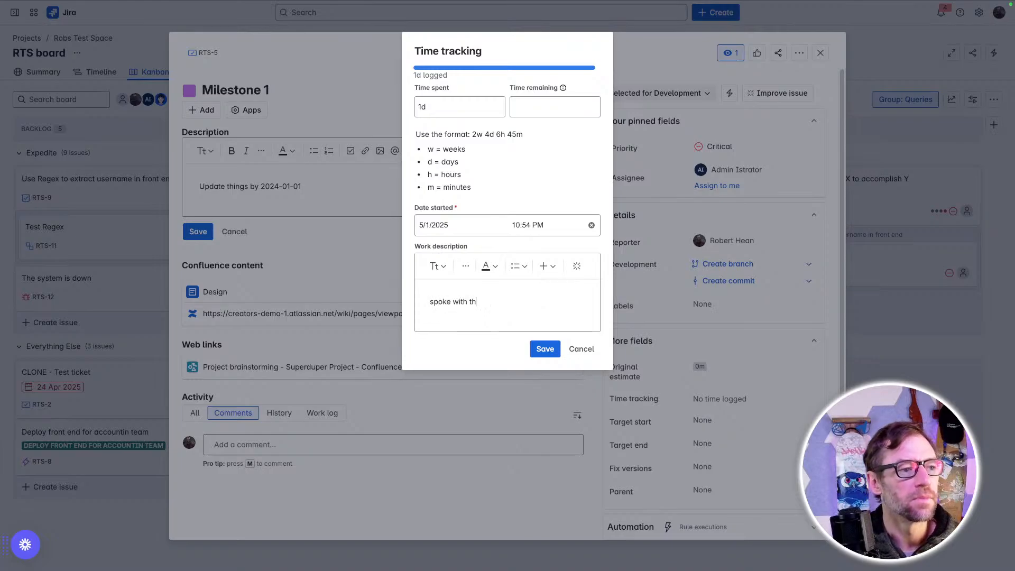
text(e team and setup a description)
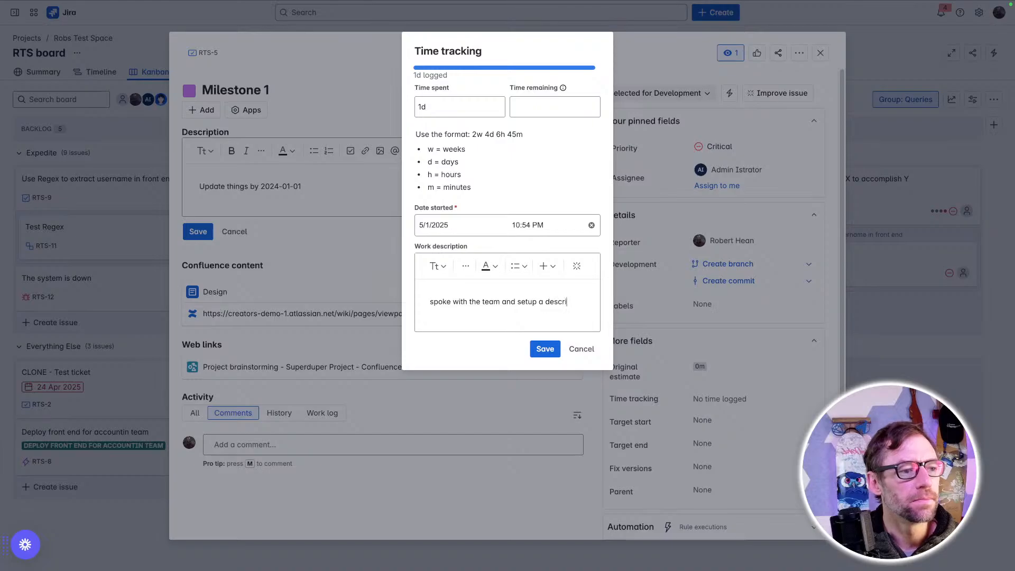
key(Return)
click(544, 359)
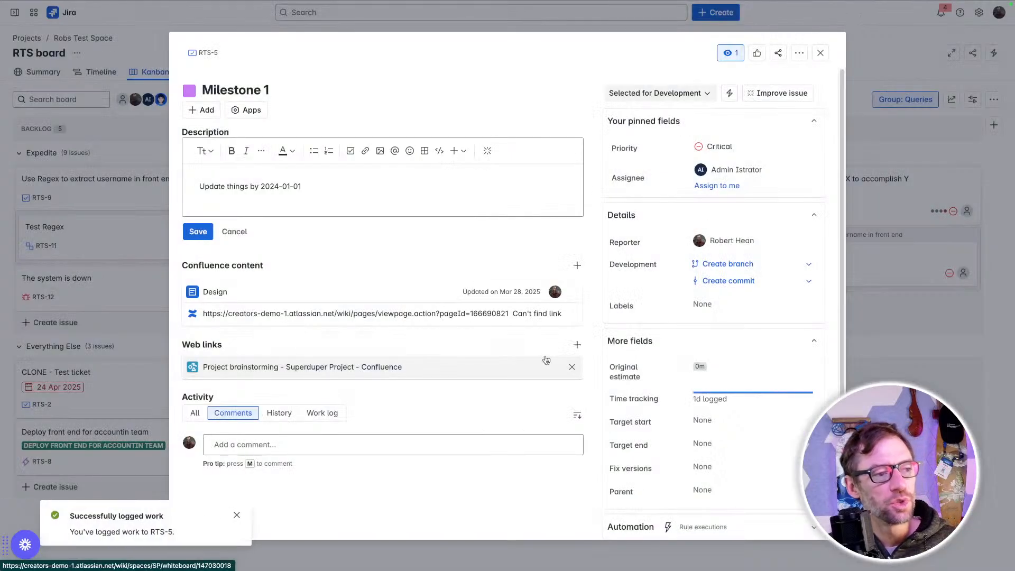
mouse_move(563, 366)
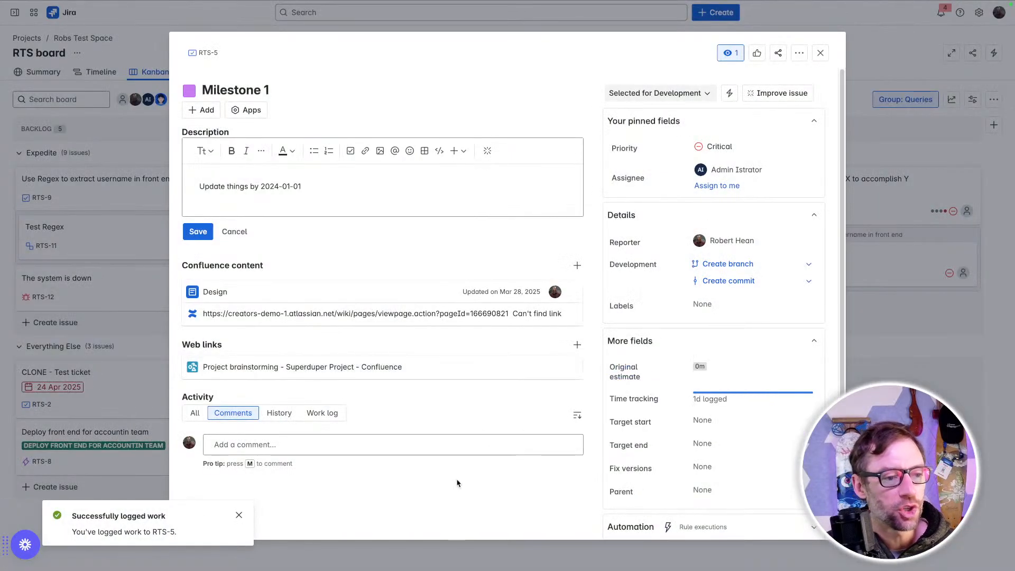
click(564, 467)
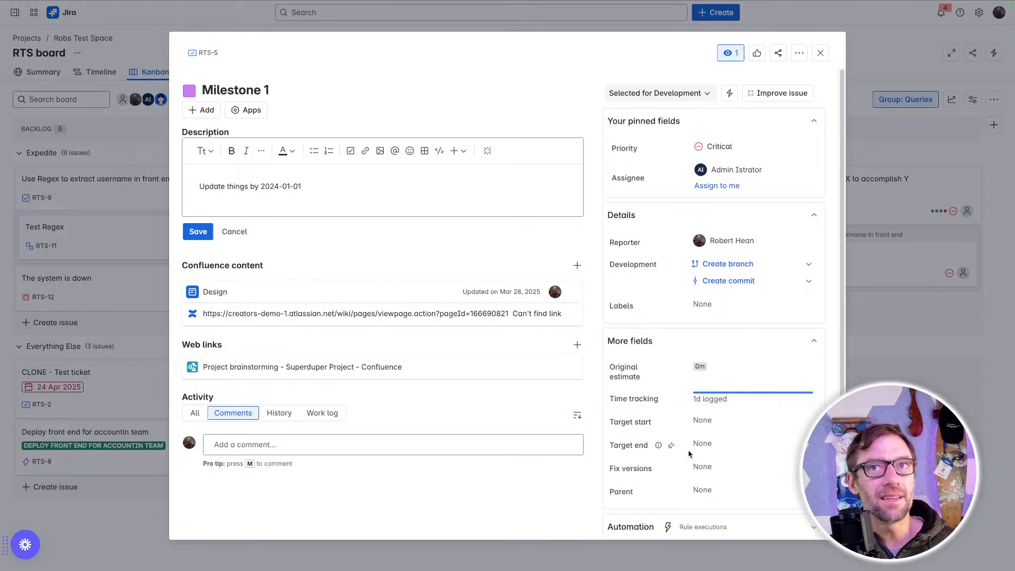
Step: Set Milestone 1's target start to May 5, 2025 and target end to May 9, 2025, and close the issue
click(707, 420)
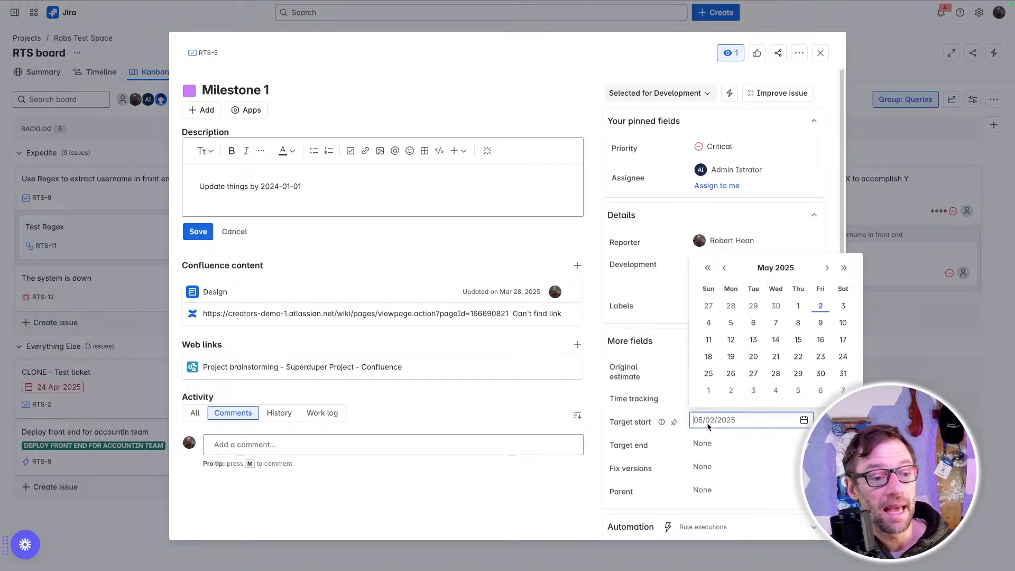
click(731, 323)
click(750, 444)
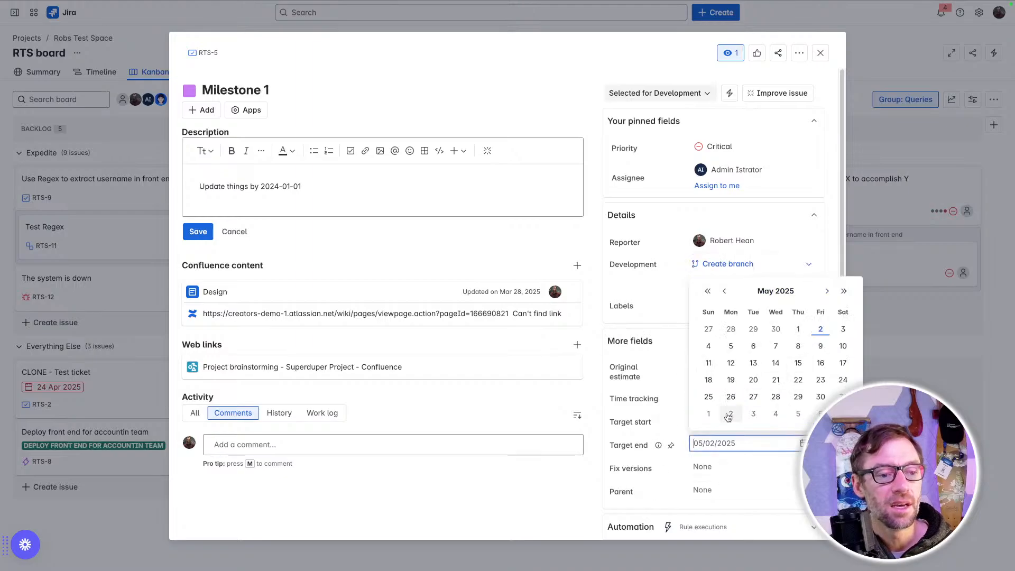
click(820, 346)
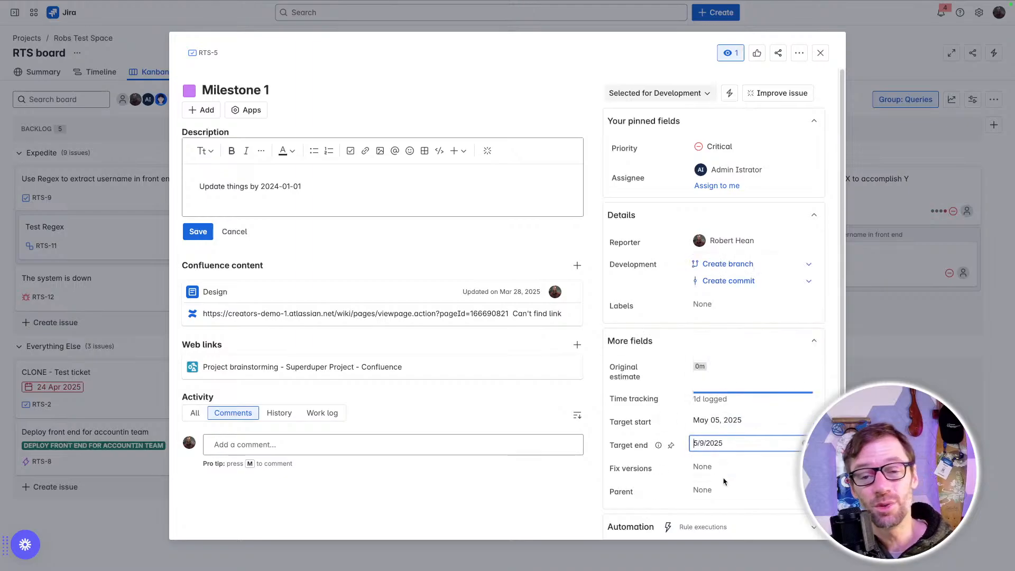
scroll(724, 481, down, 2)
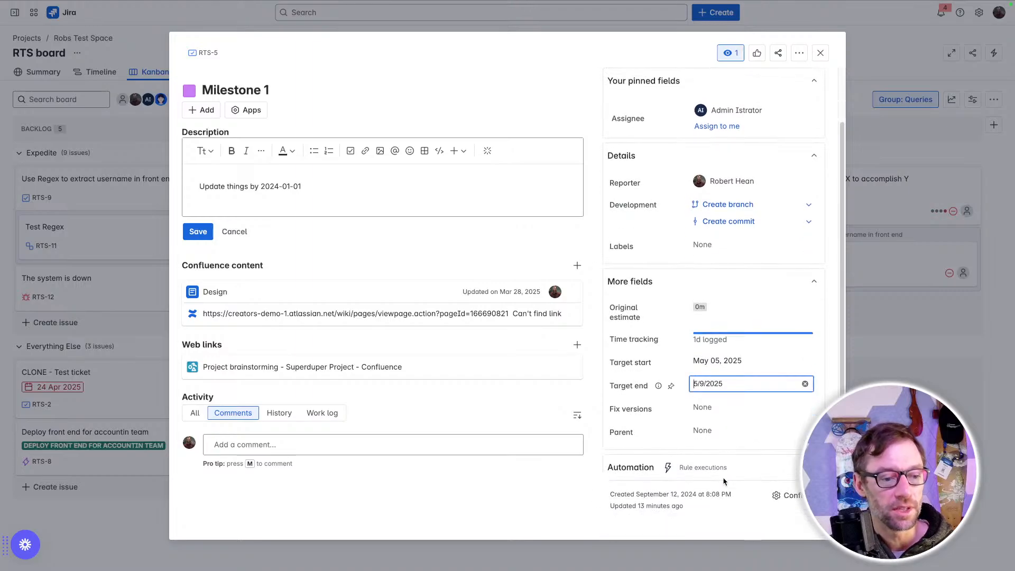
scroll(761, 457, up, 2)
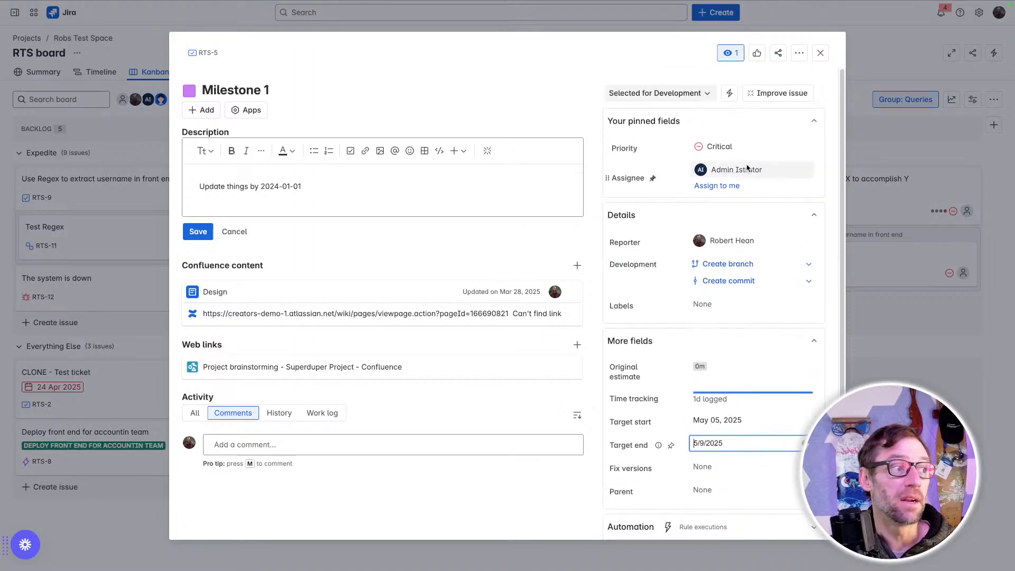
click(824, 53)
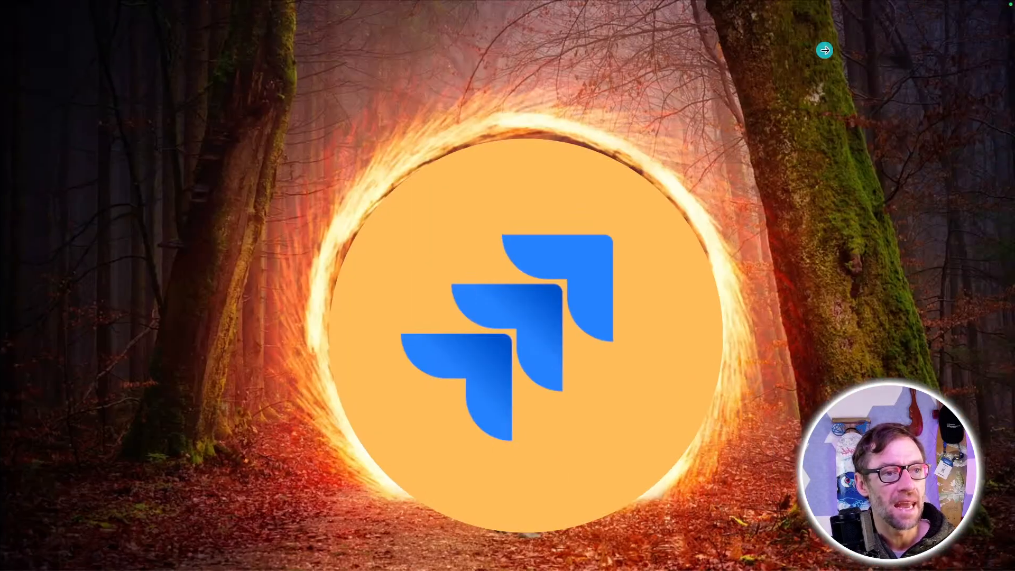
click(887, 118)
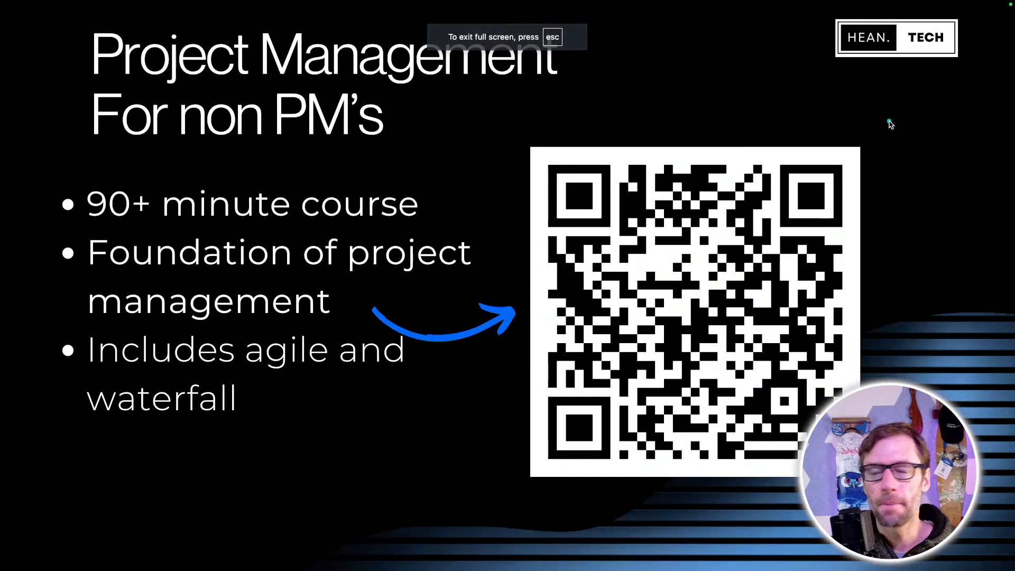